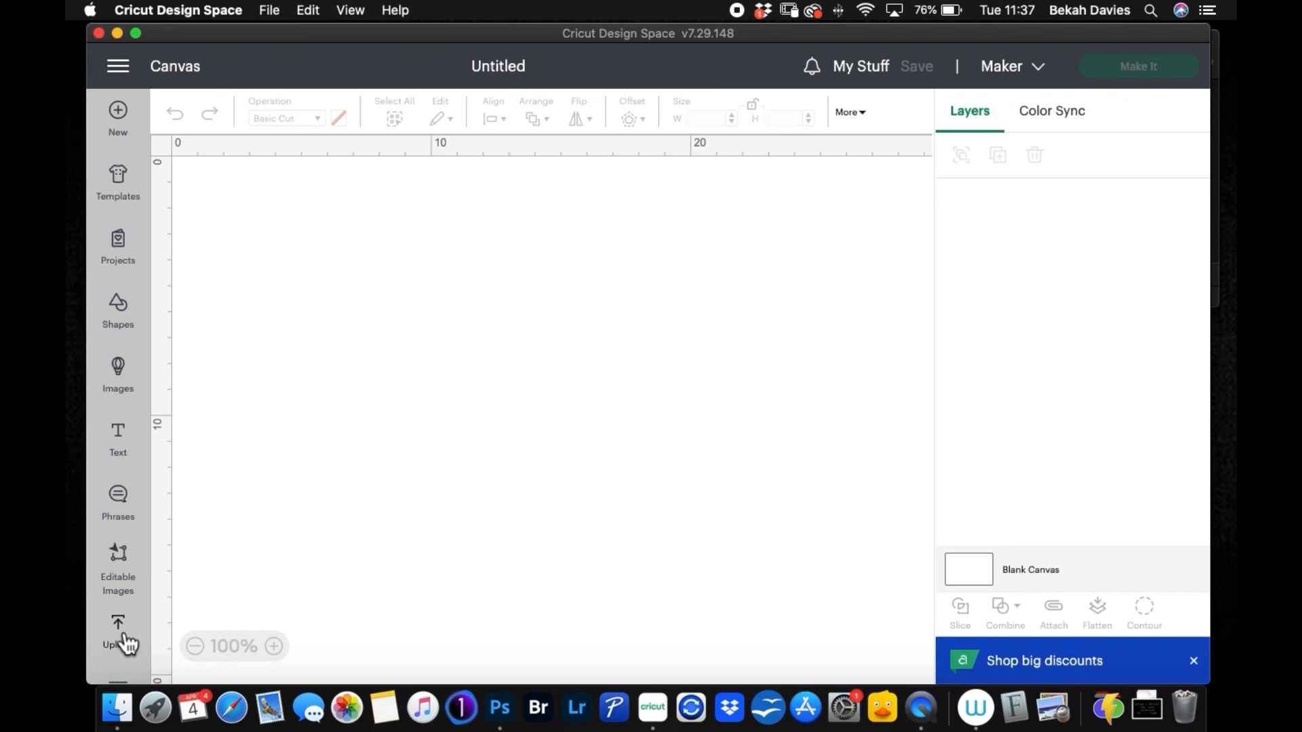
Step: Start a new image upload and load the stamp-edged rectangular frame PNG from the desktop Frames folder
click(127, 641)
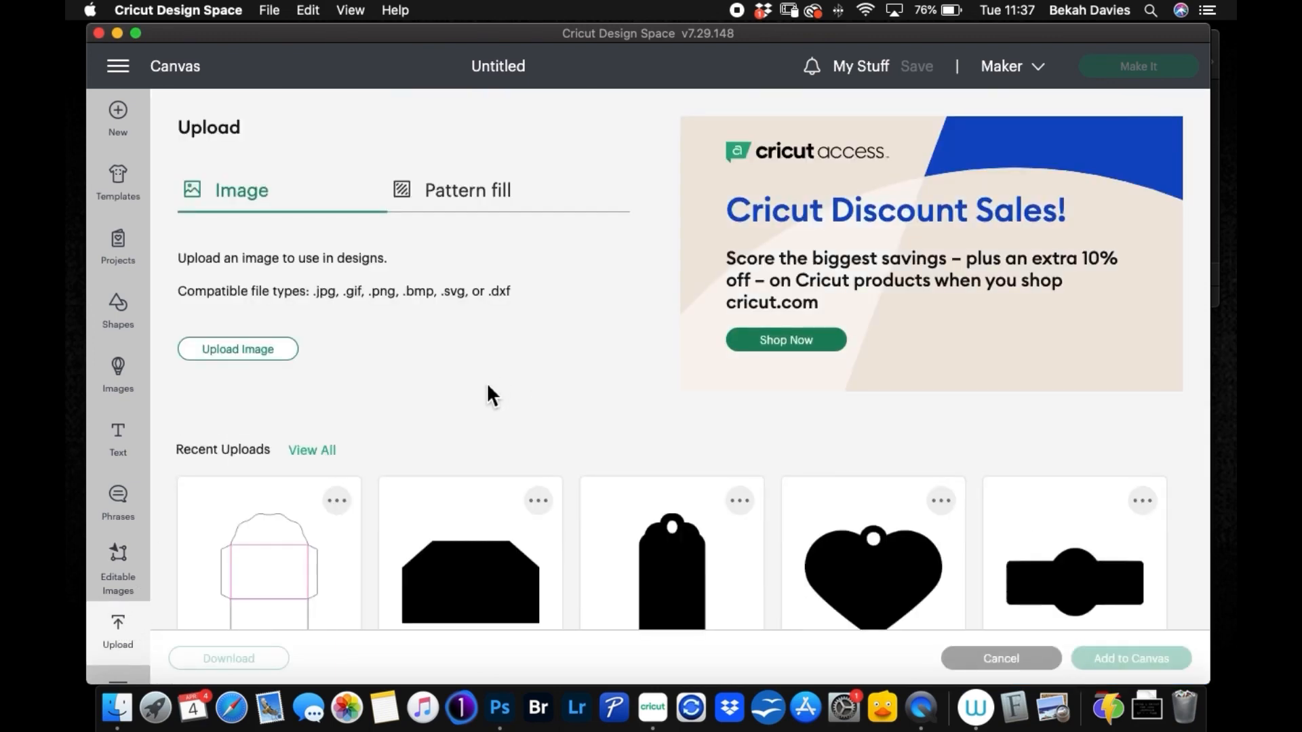
scroll(487, 384, down, 2)
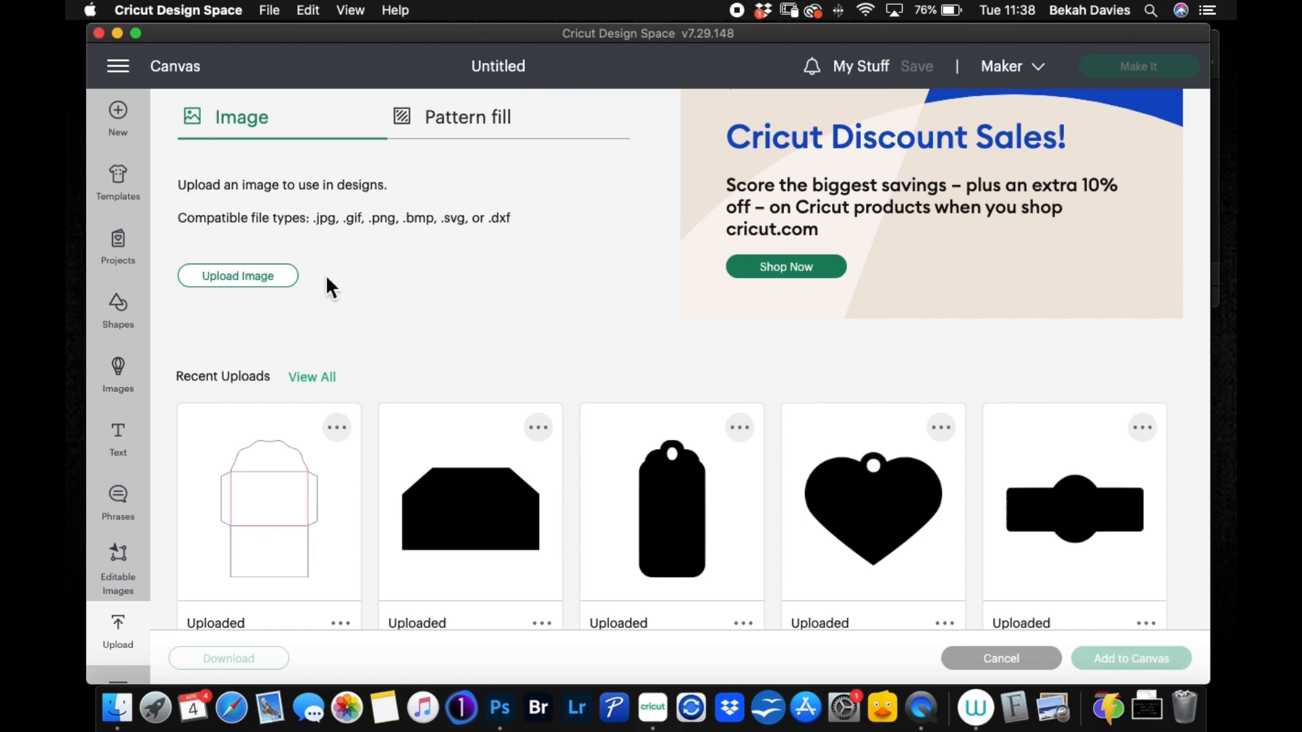
click(289, 280)
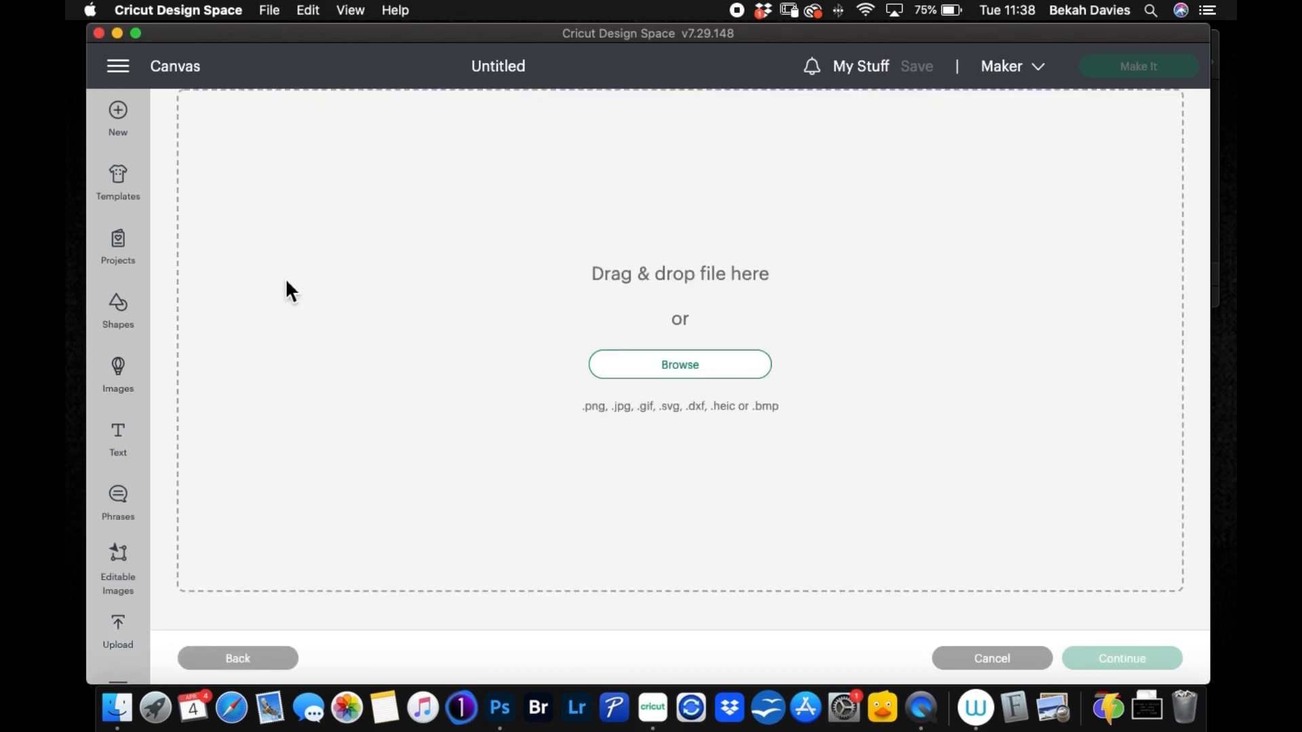
click(685, 376)
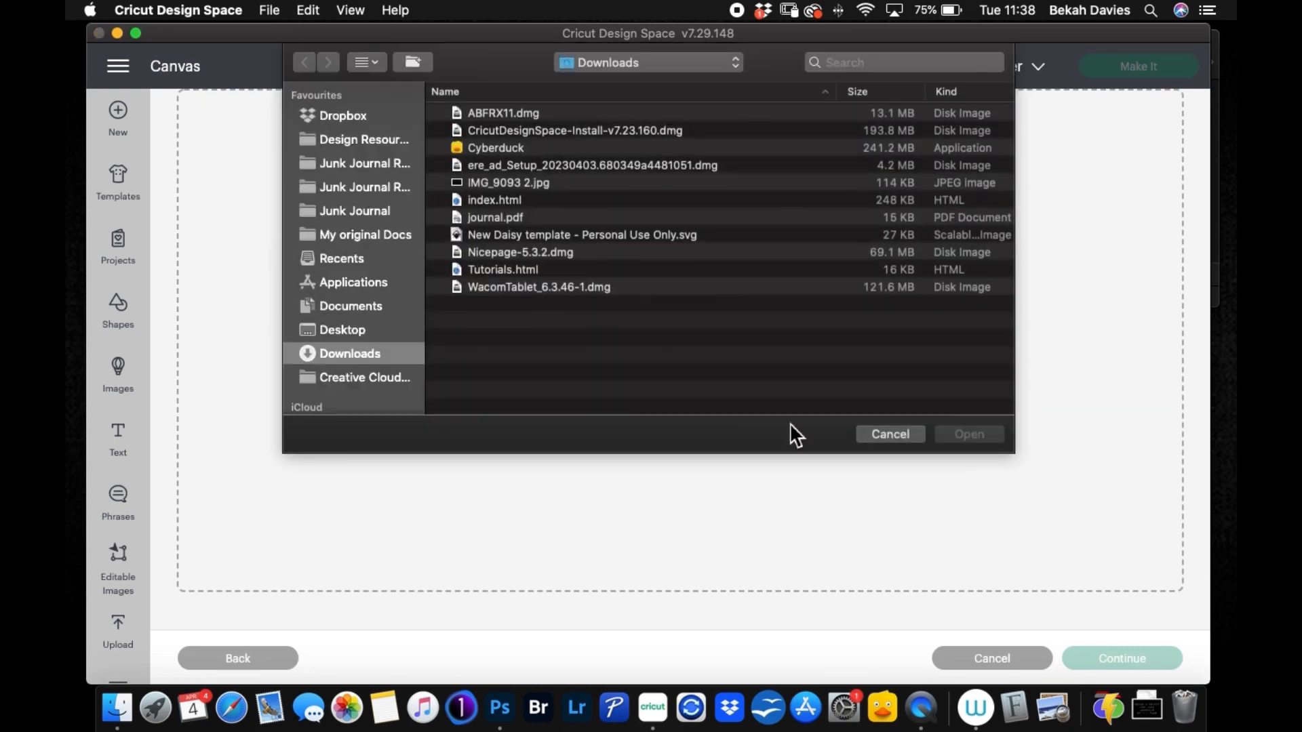
click(885, 435)
drag(896, 35, 764, 31)
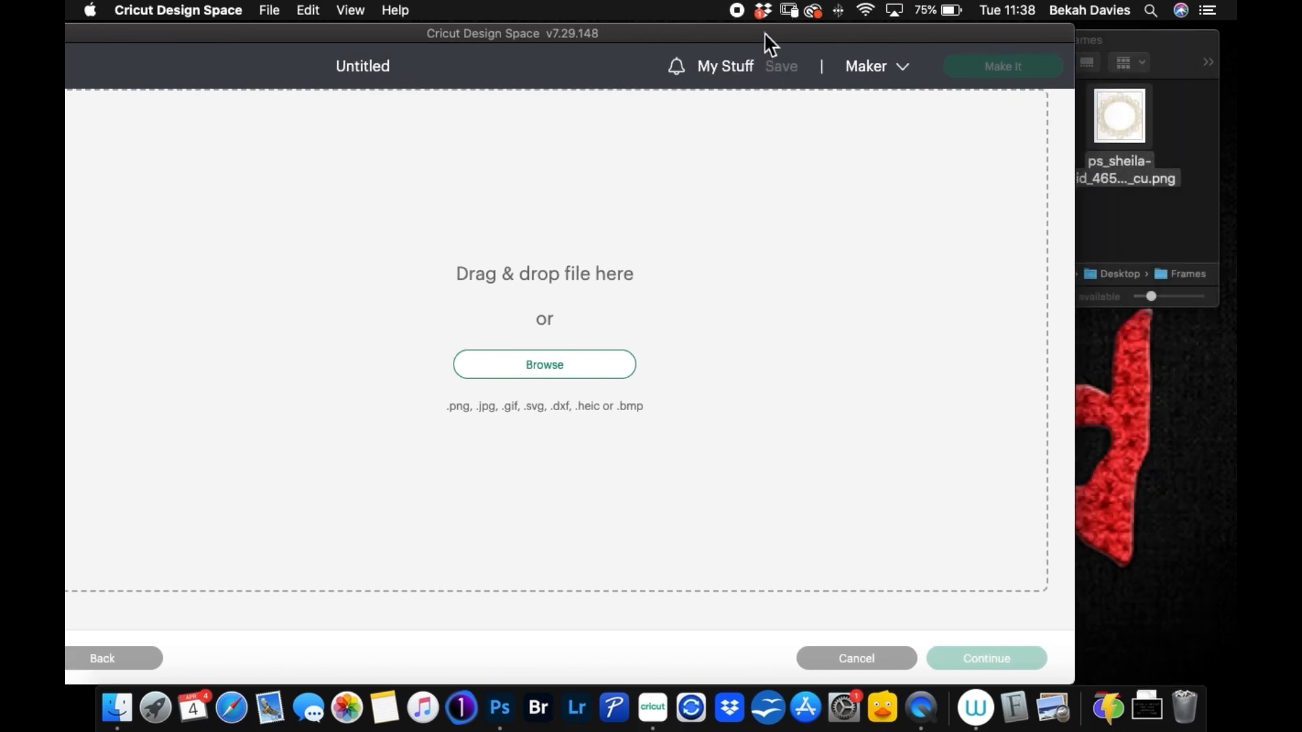
click(1129, 59)
drag(1105, 119, 554, 315)
drag(546, 33, 672, 19)
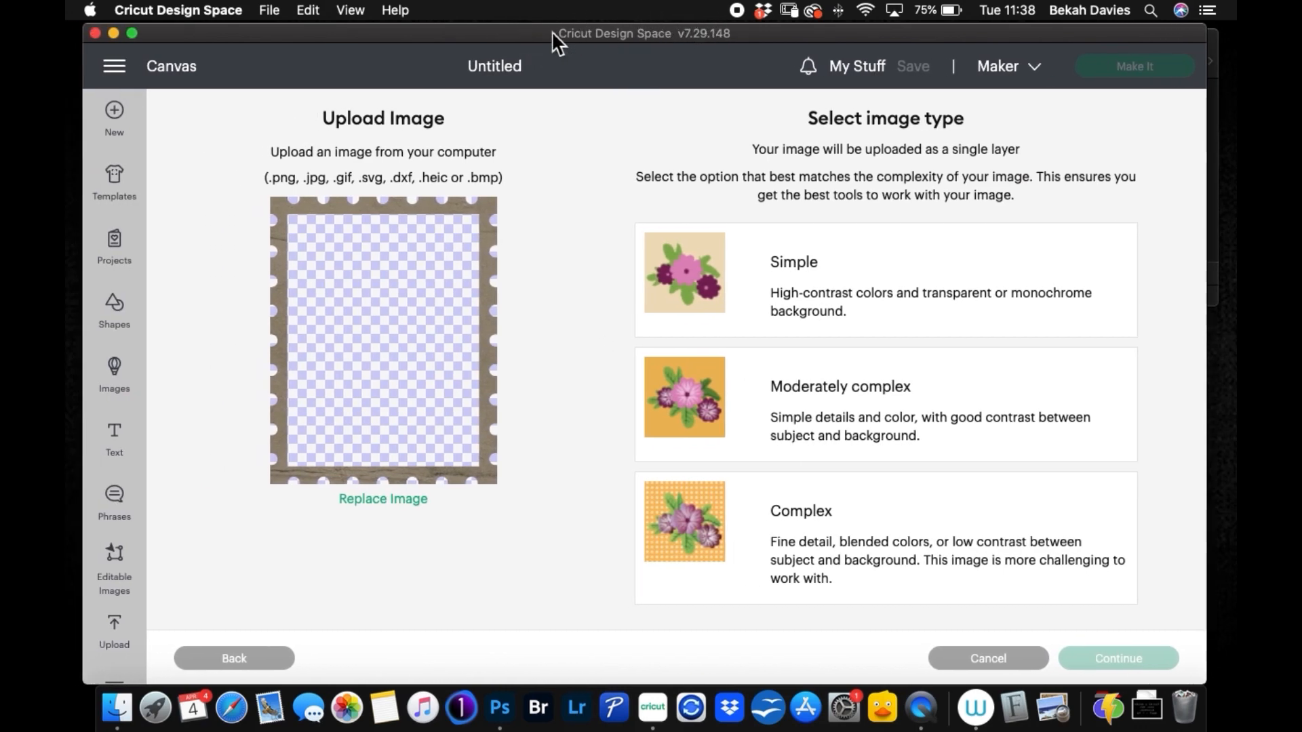
mouse_move(518, 34)
mouse_down()
mouse_move(534, 35)
mouse_move(522, 34)
mouse_up()
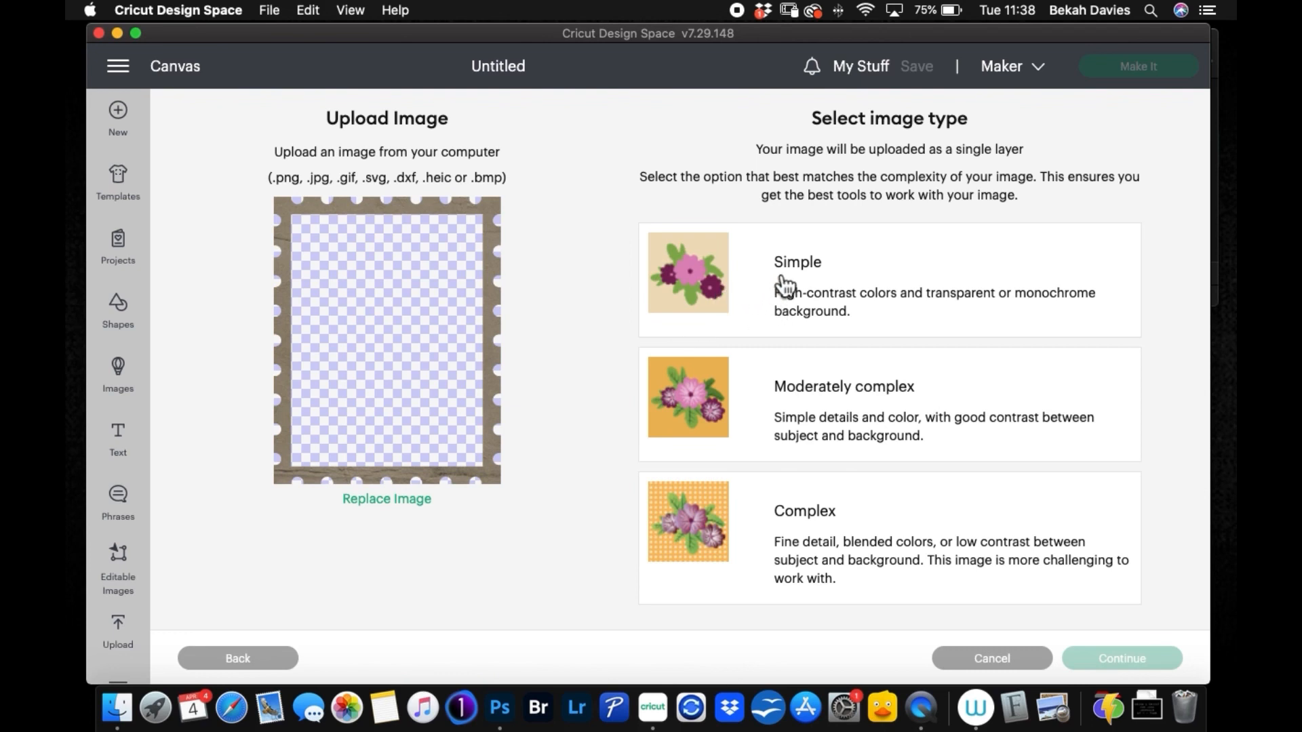
Step: Set the rectangular frame's image type to Simple and upload it as a Cut Image without removing any background
click(778, 299)
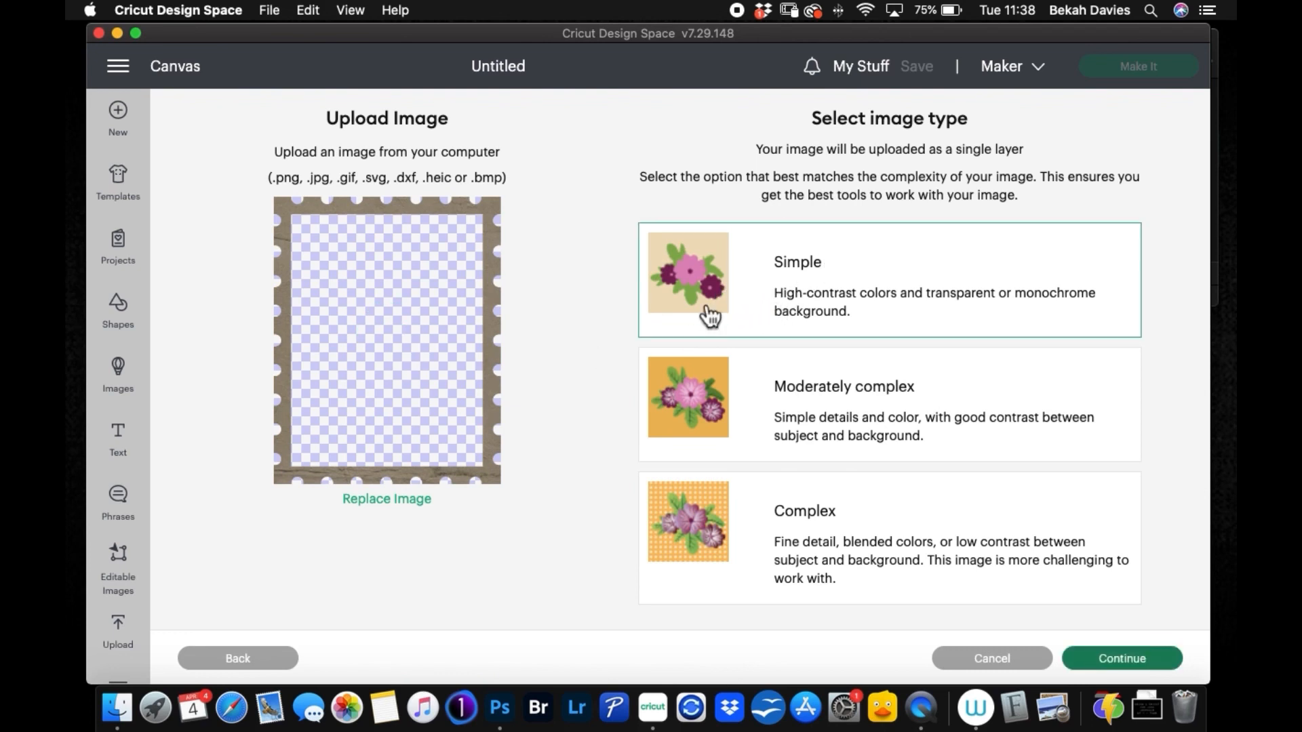
click(1100, 655)
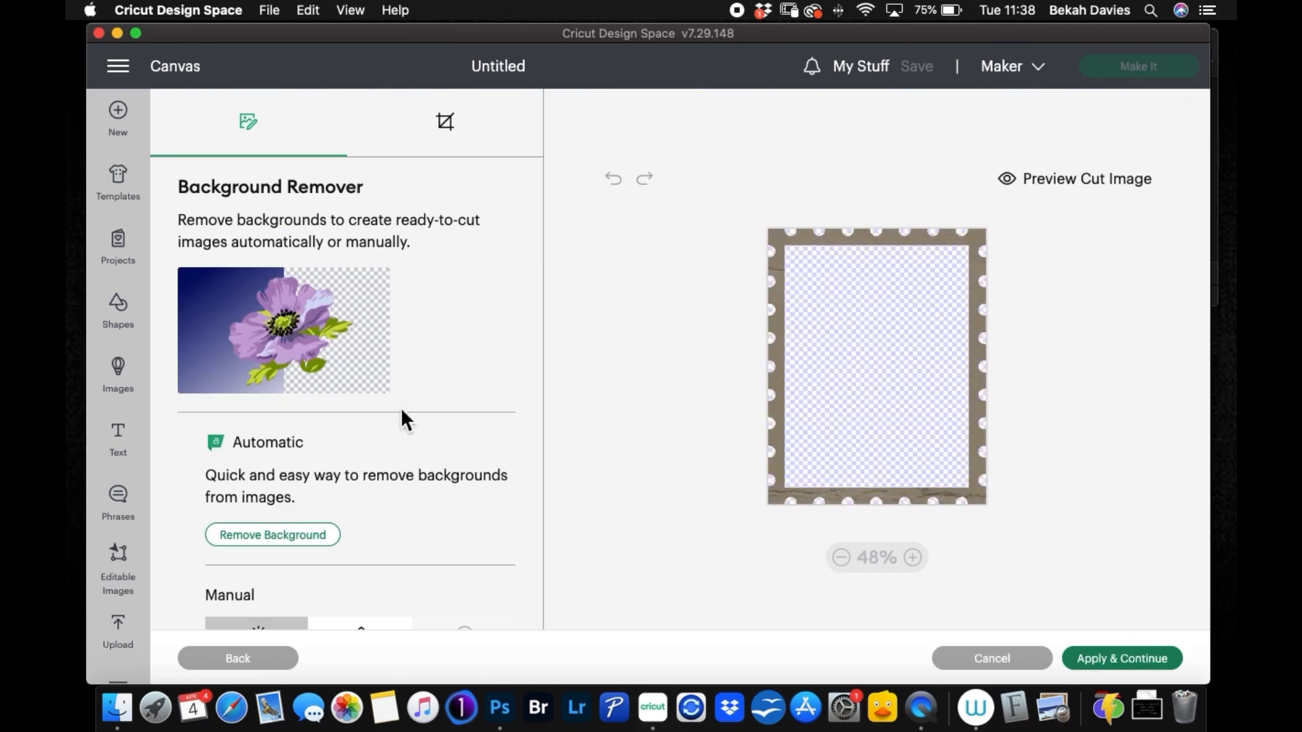
click(1105, 659)
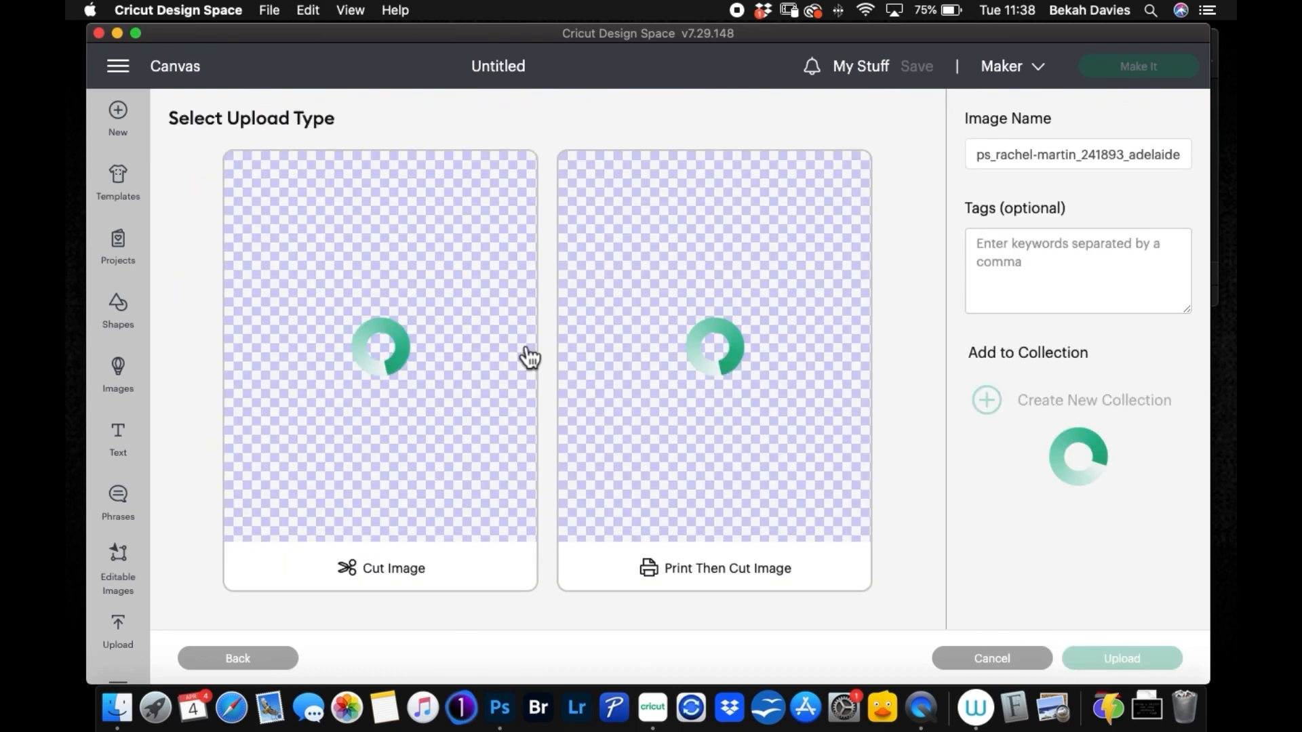
click(465, 350)
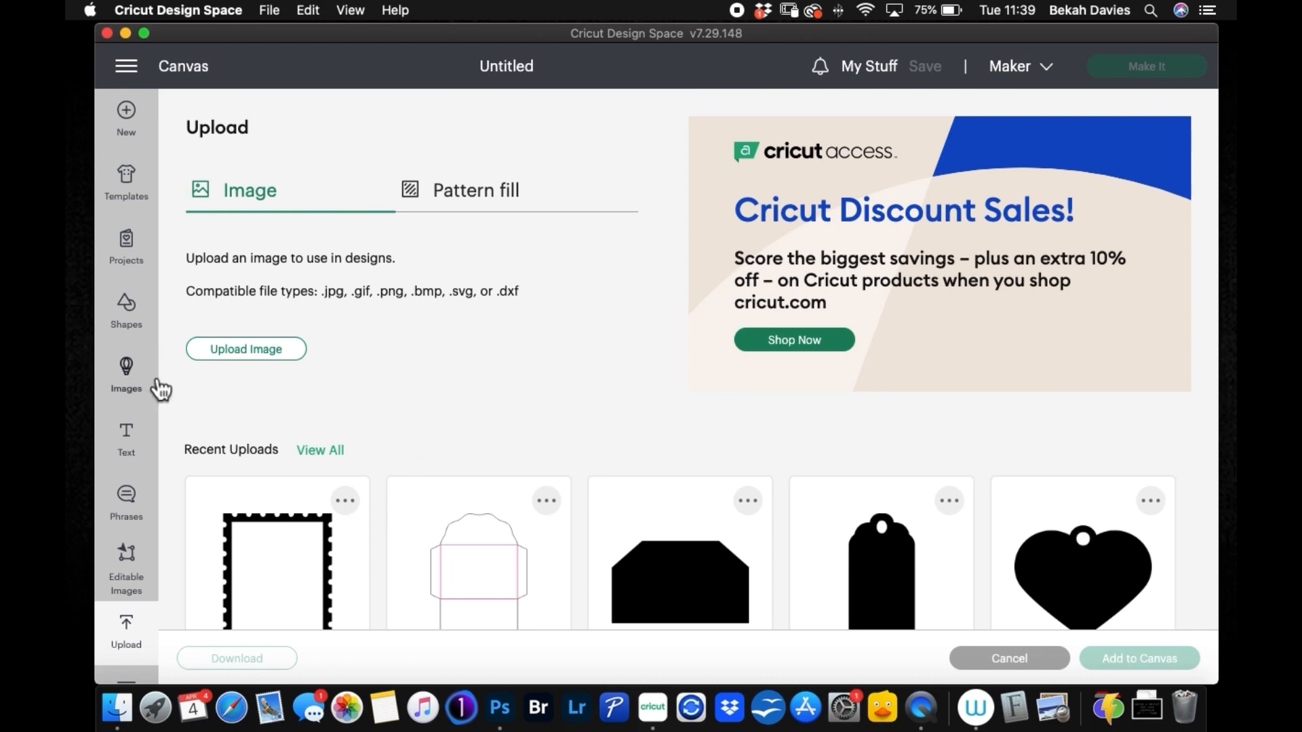
Step: Select the uploaded rectangular frame, and load the scalloped round frame PNG from the Frames folder as another image upload
click(283, 549)
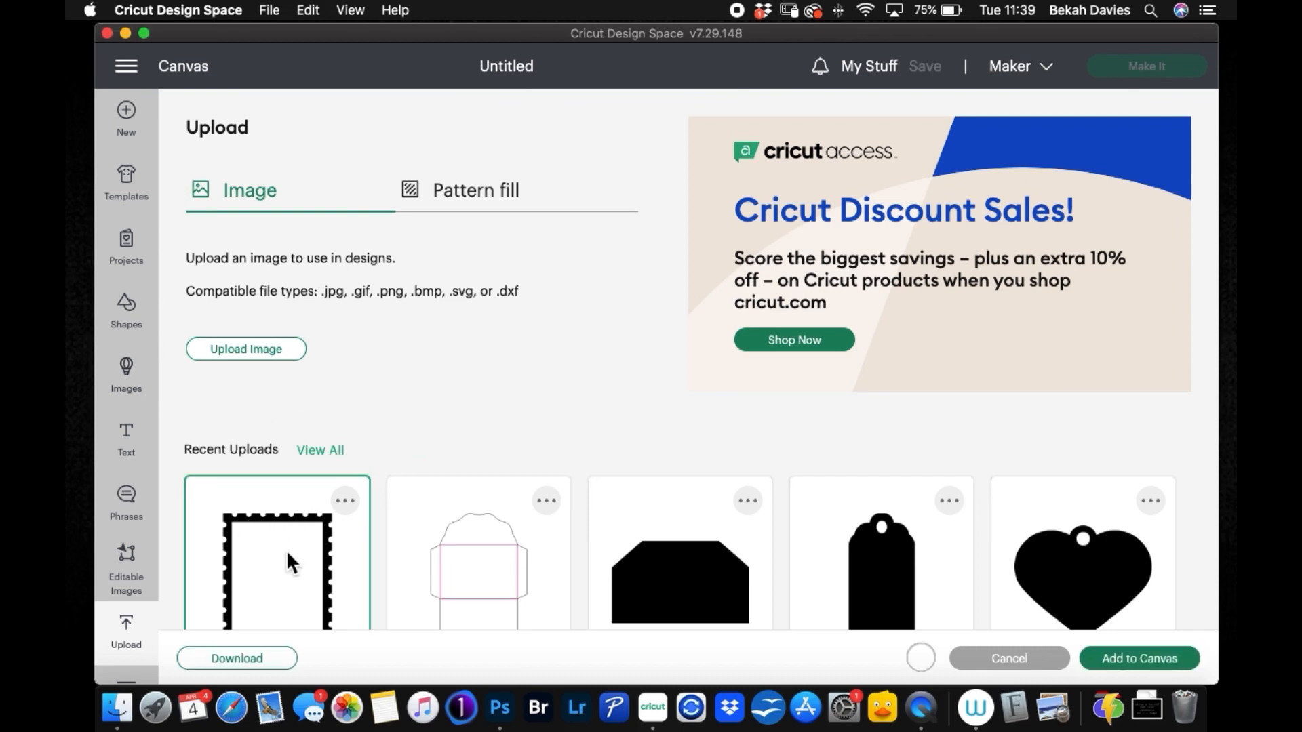
click(288, 358)
drag(967, 34, 796, 36)
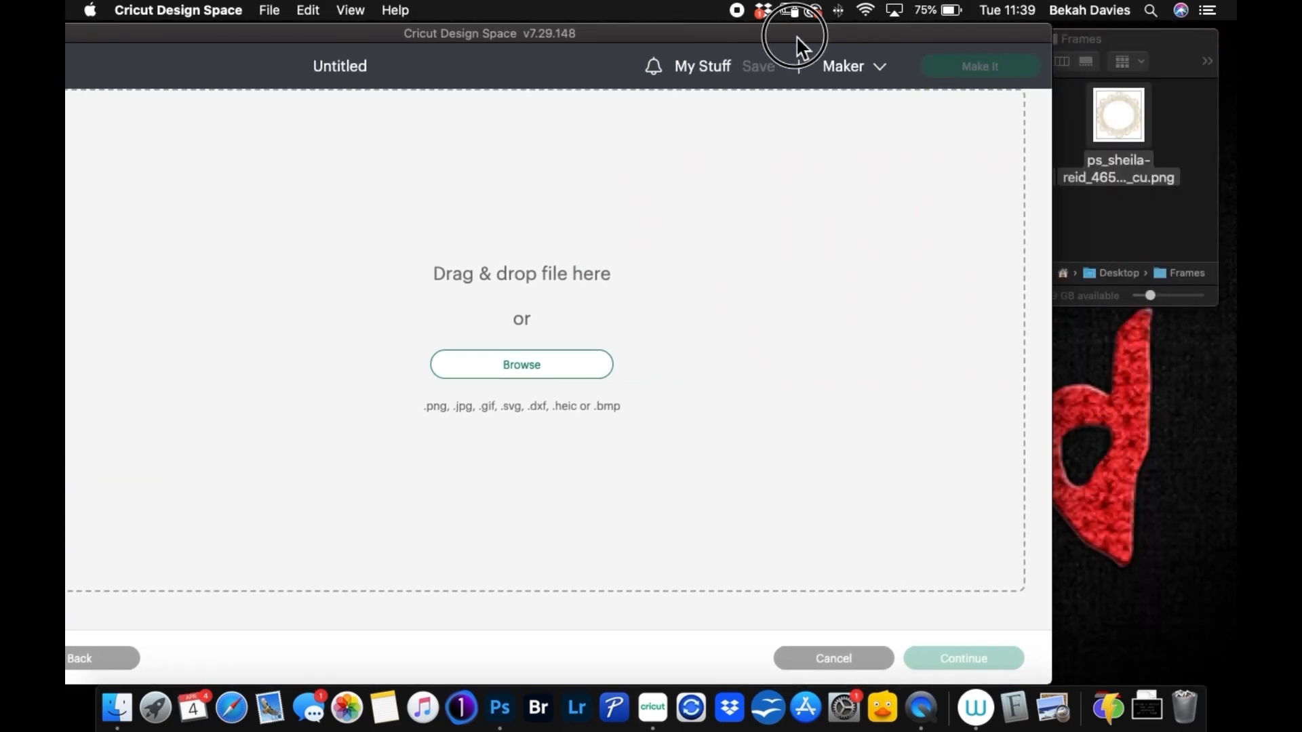
click(1120, 42)
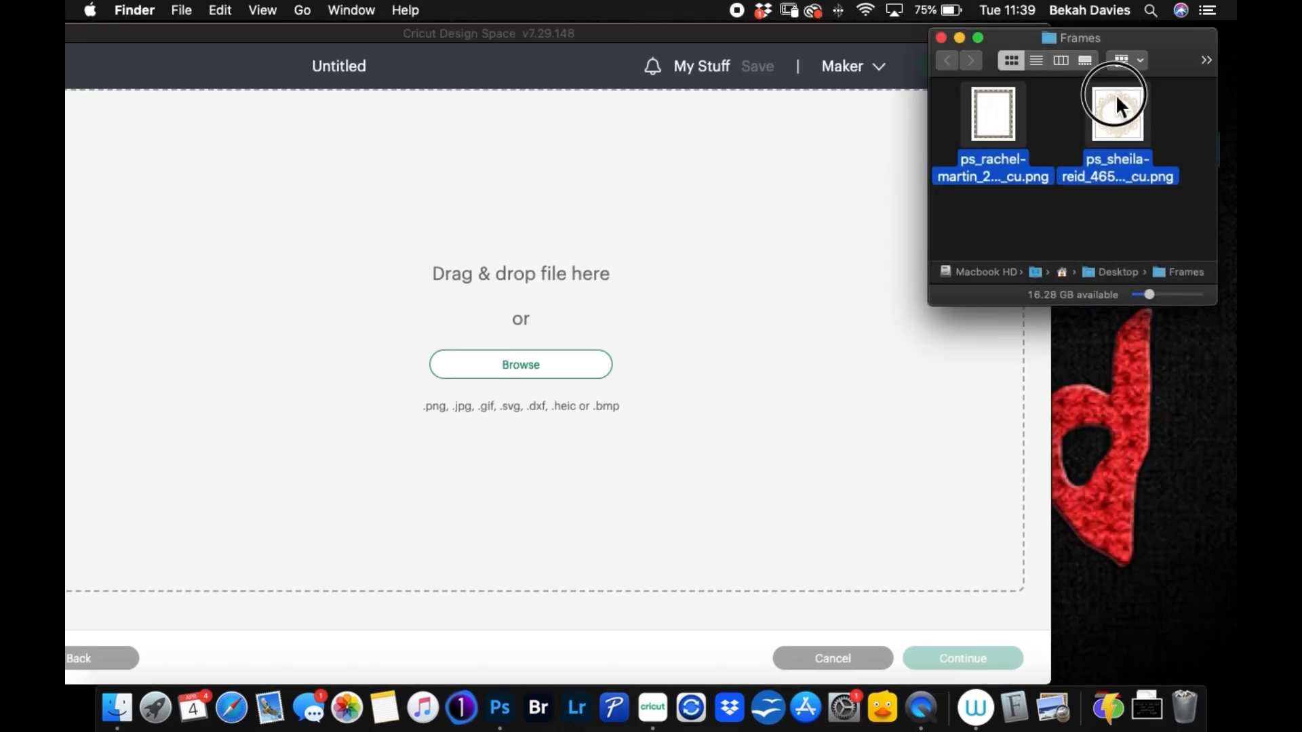
click(1137, 112)
drag(1136, 112, 612, 295)
drag(584, 36, 729, 20)
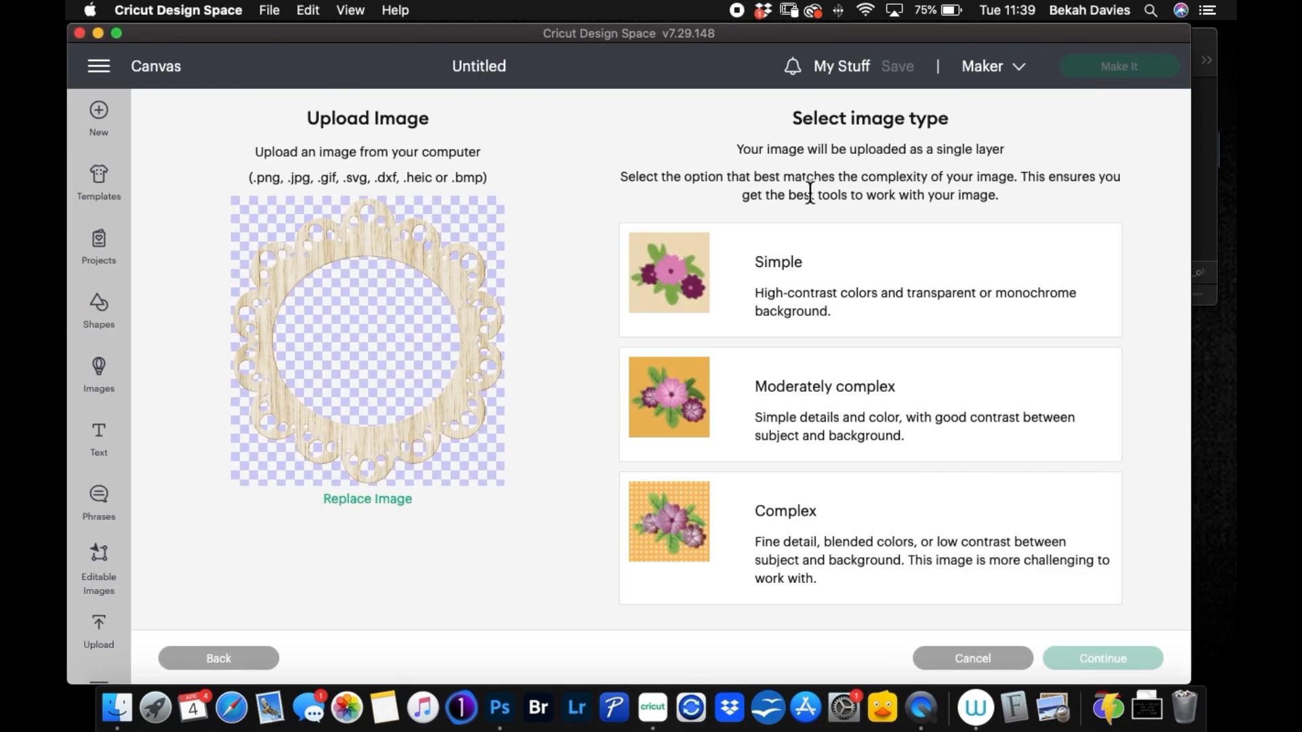
Step: Set the scalloped round frame's image type to Simple and upload it as a Cut Image
click(847, 285)
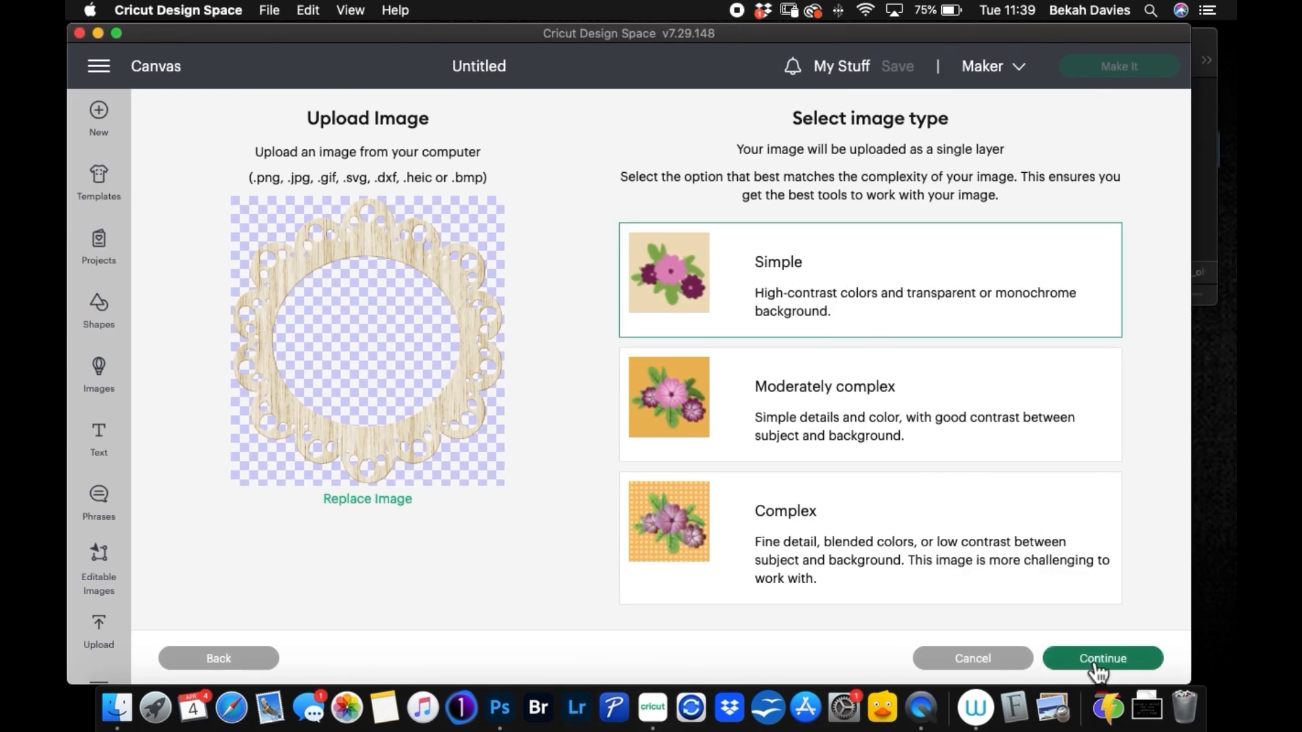
click(1089, 658)
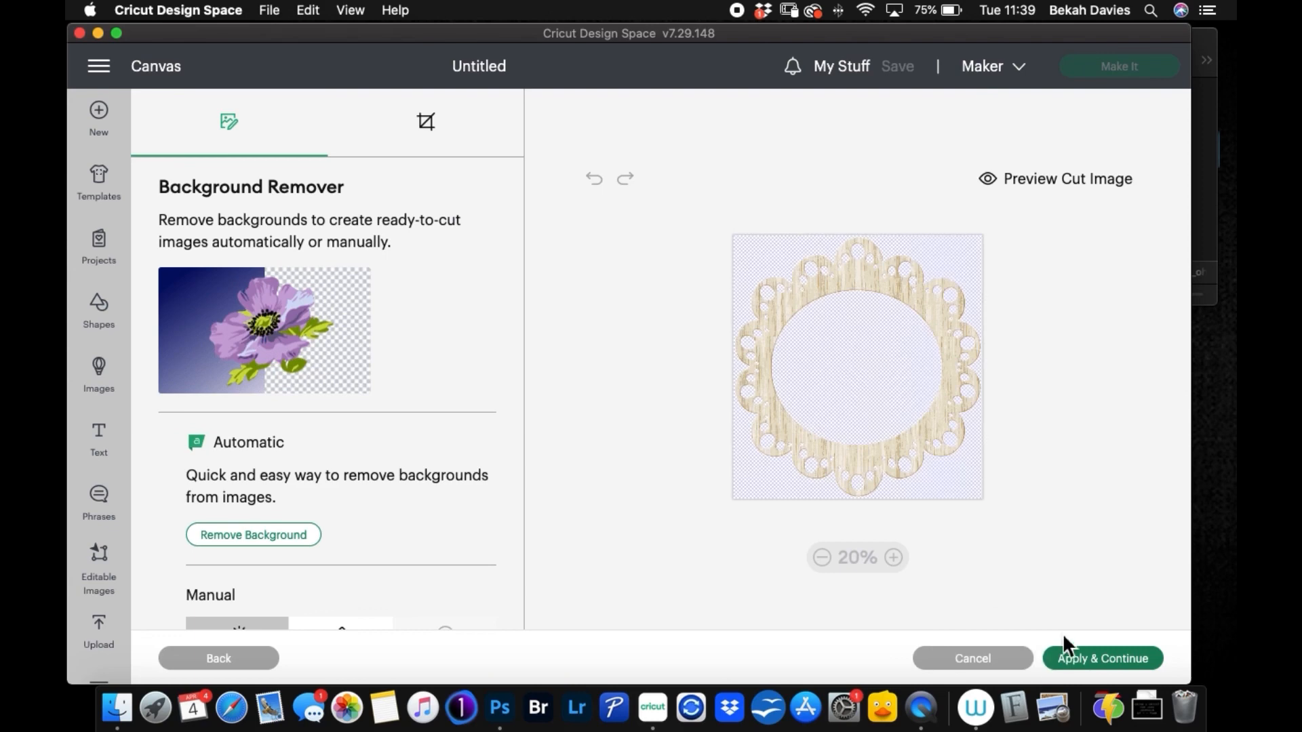
click(1070, 659)
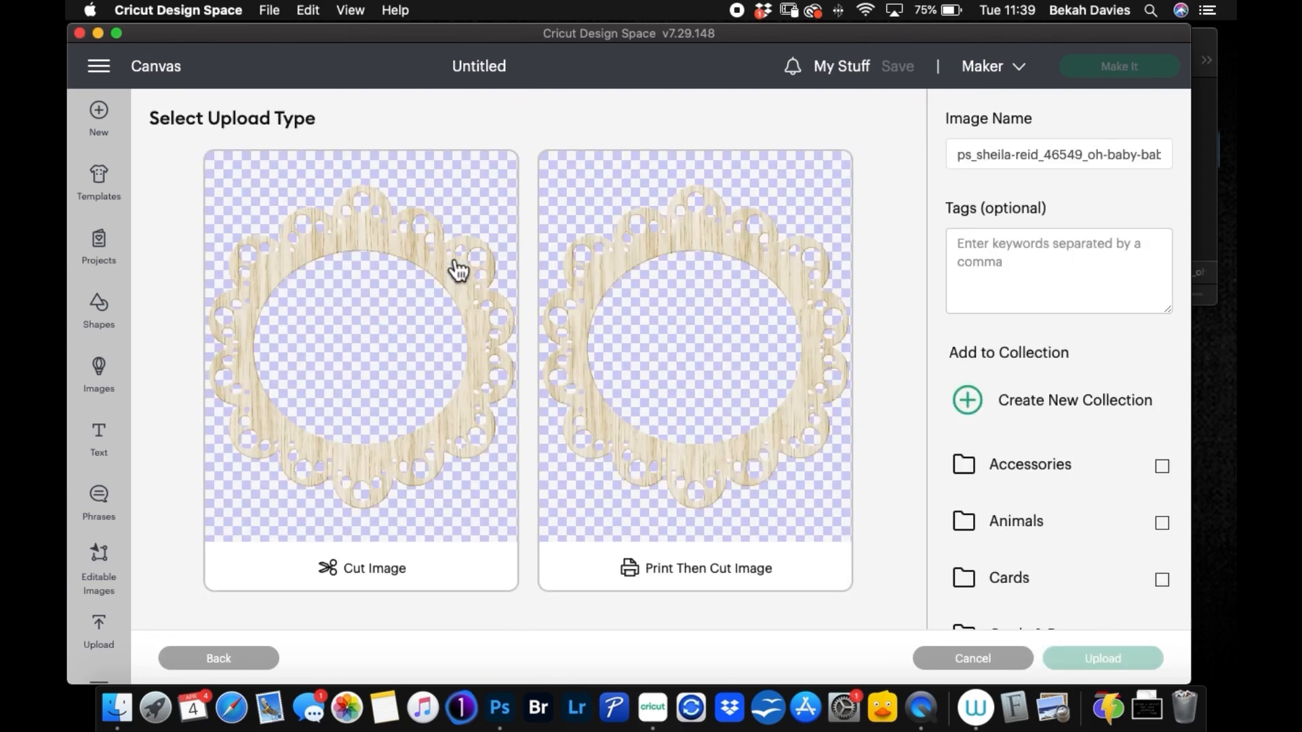
click(465, 257)
click(1102, 663)
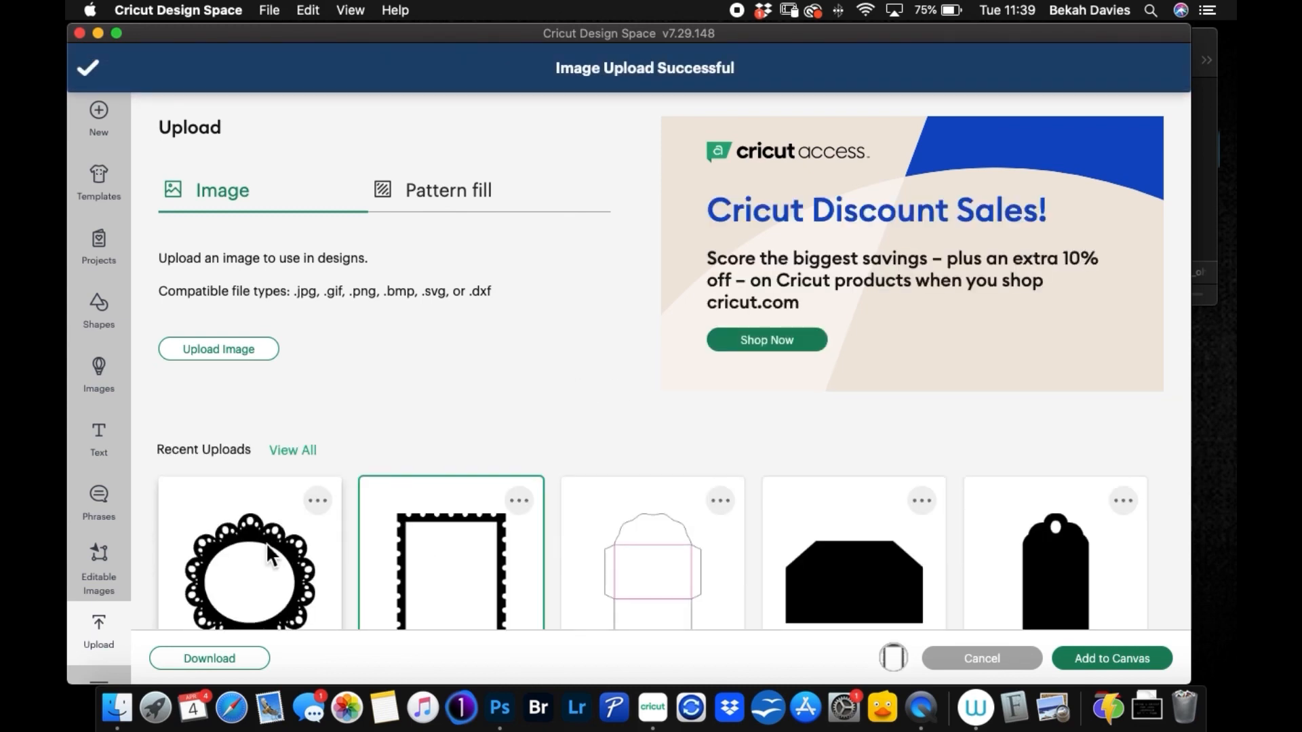
Step: Add both uploaded frames to the canvas and set their combined width to 10 cm
click(267, 546)
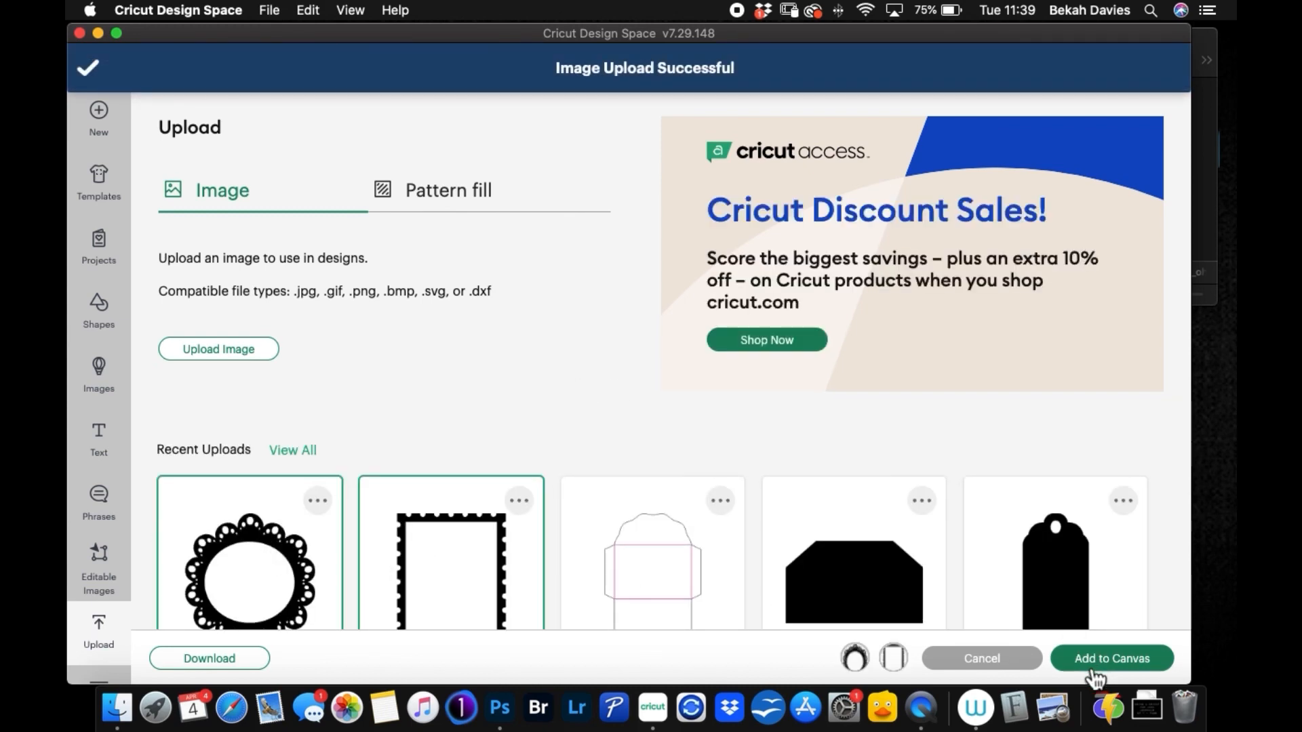
click(1094, 661)
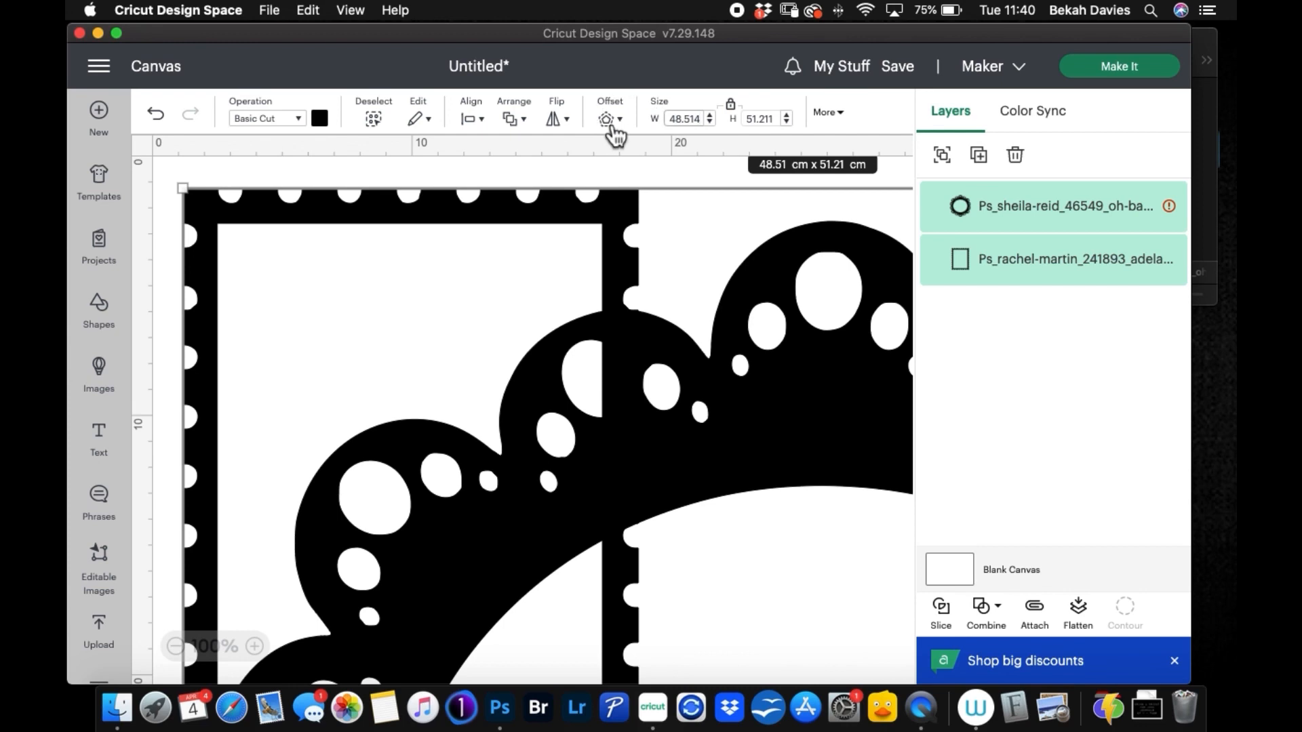
key(BackSpace)
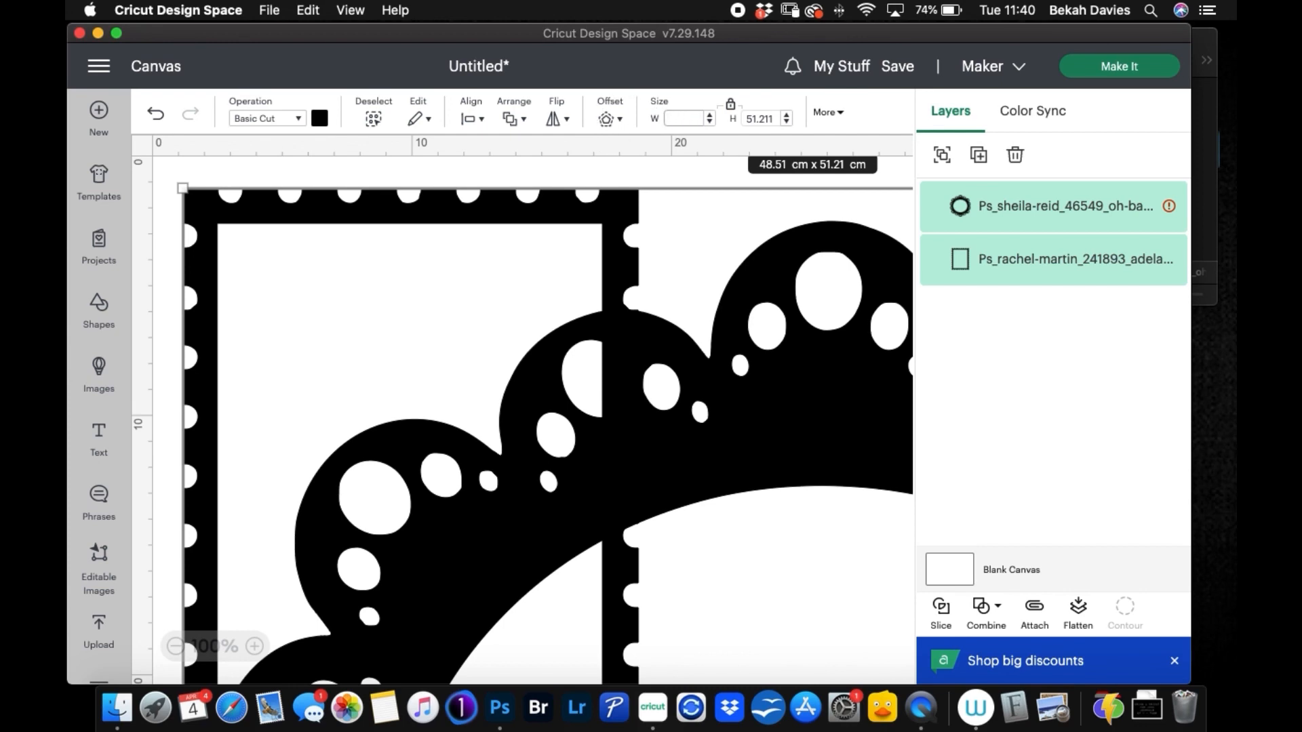
key(Return)
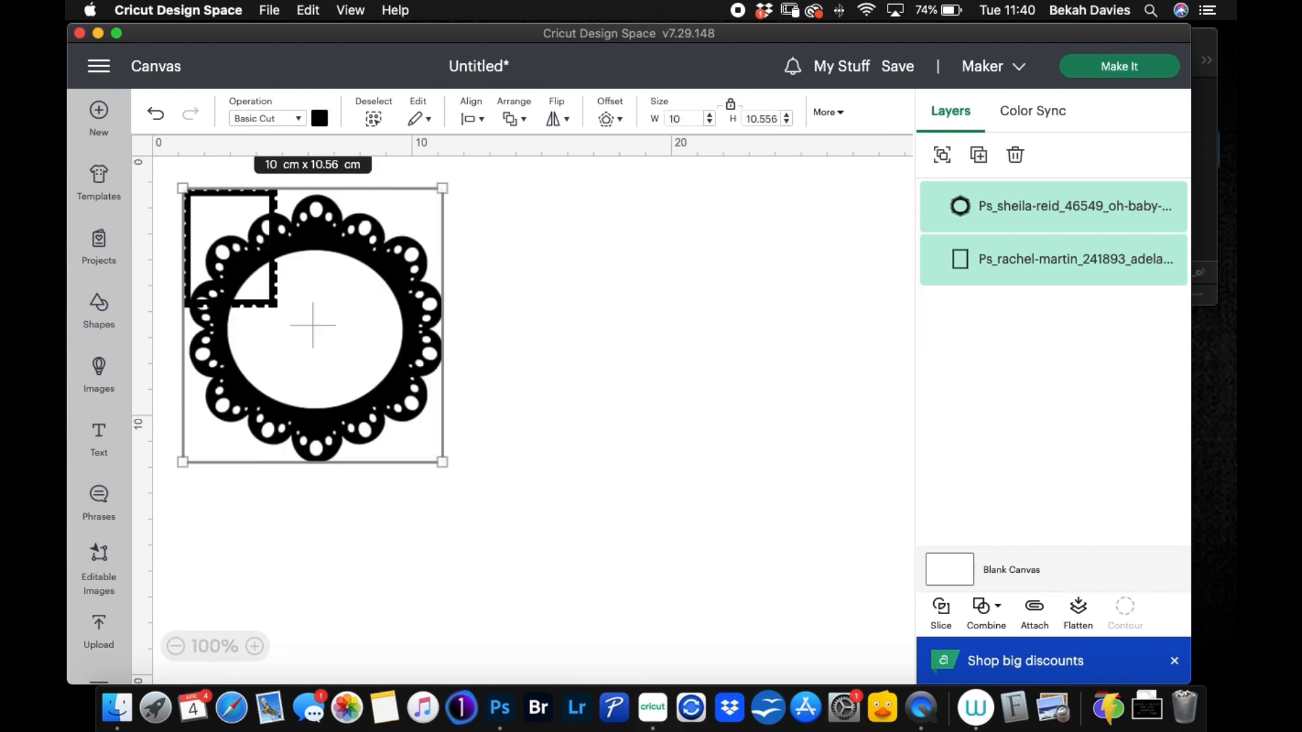
Step: Move the scalloped round frame clear of the rectangular frame and set its width to 8 cm
click(493, 406)
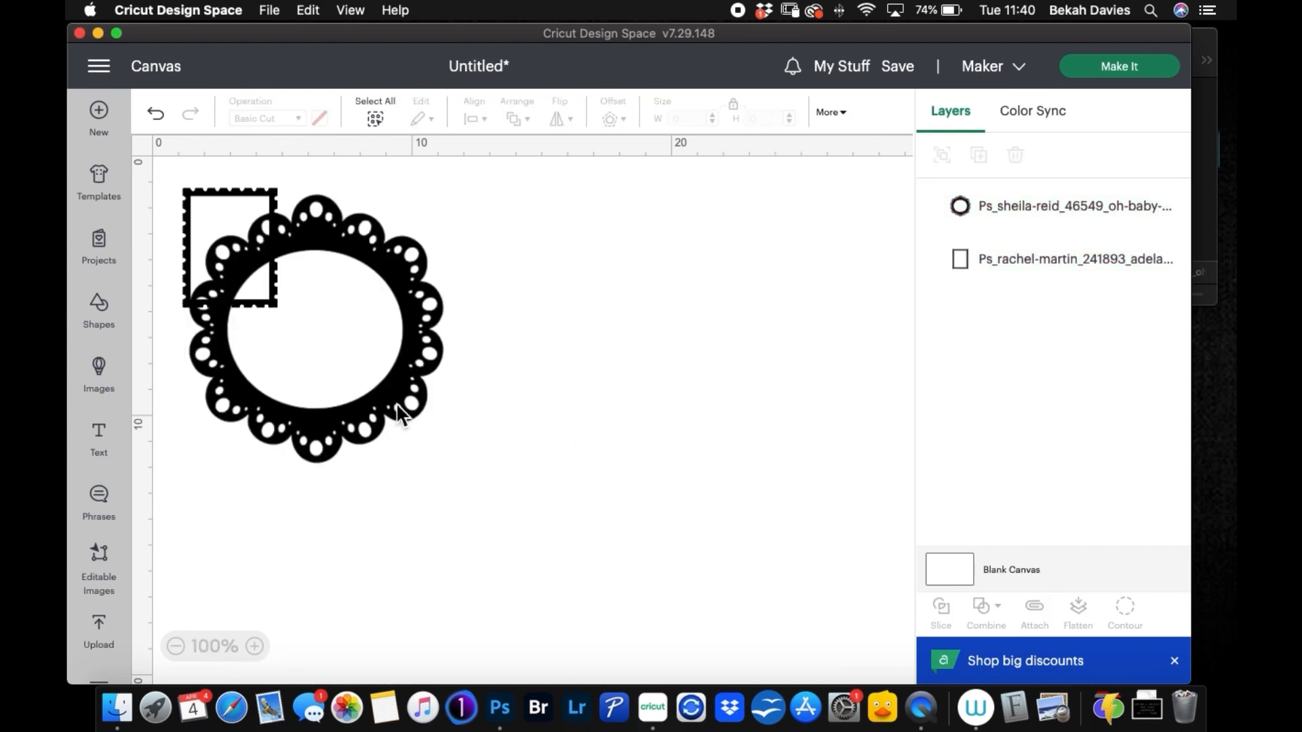
drag(399, 411, 570, 494)
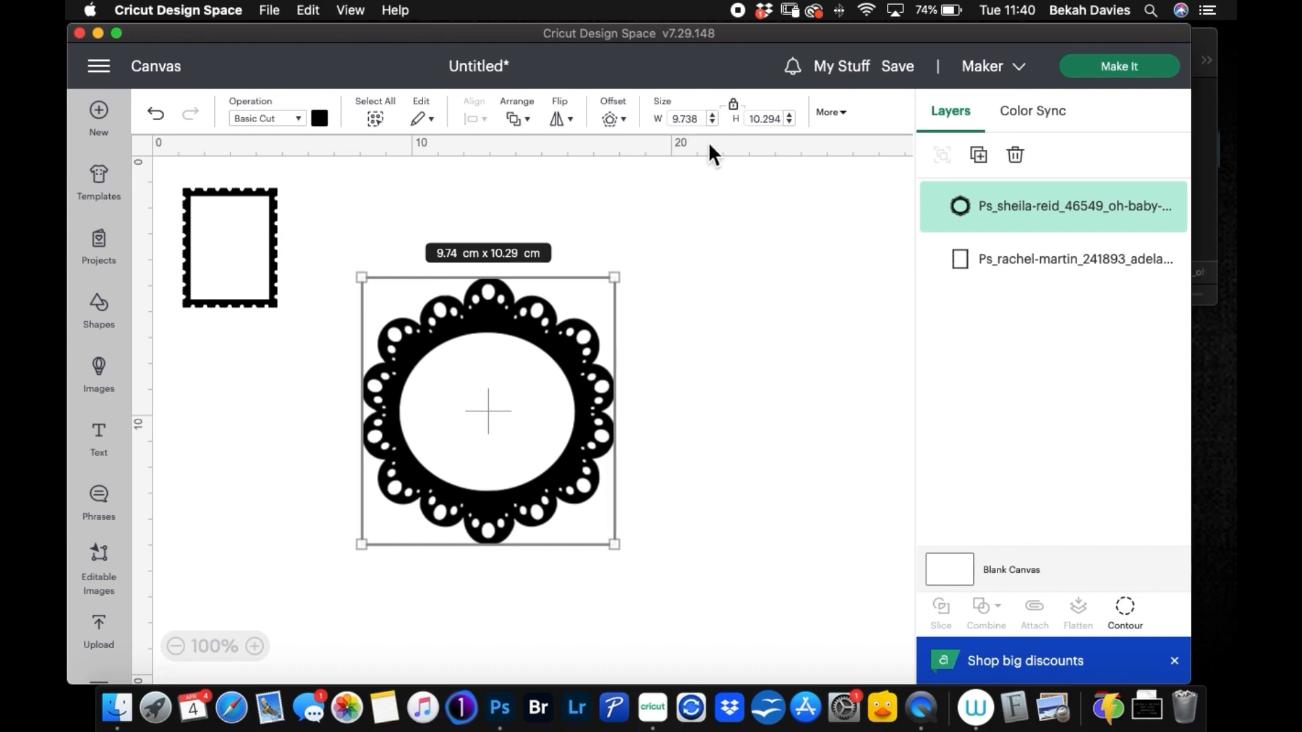
click(701, 119)
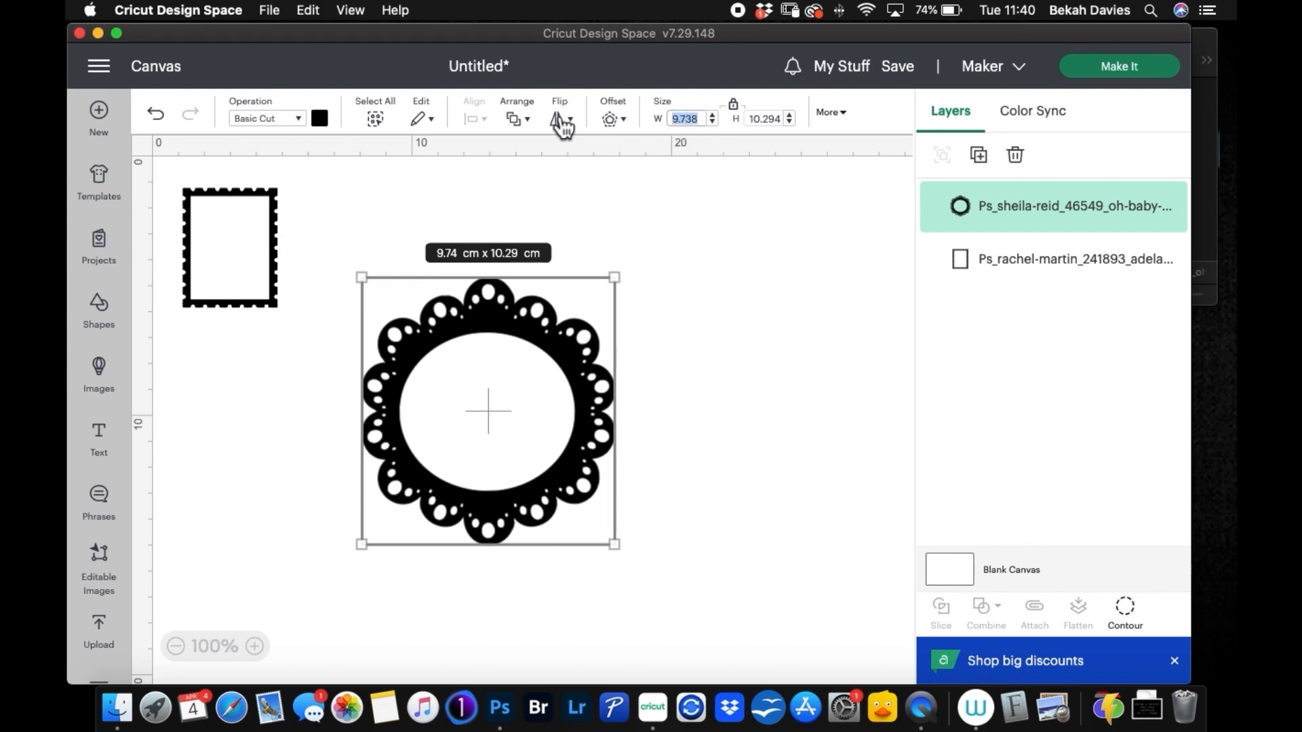
text(8)
key(Return)
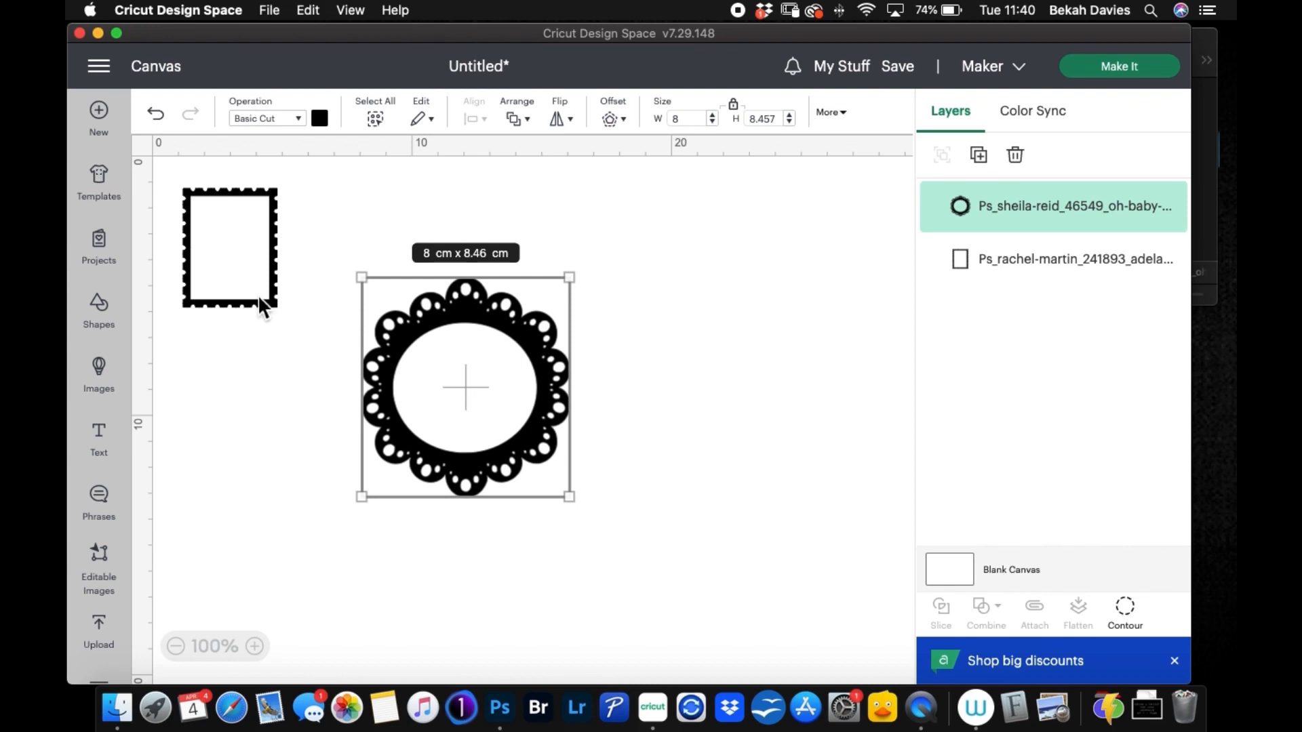
Step: Arrange the two frames side by side, with the rectangular frame to the right of the scalloped round frame
drag(227, 236, 652, 295)
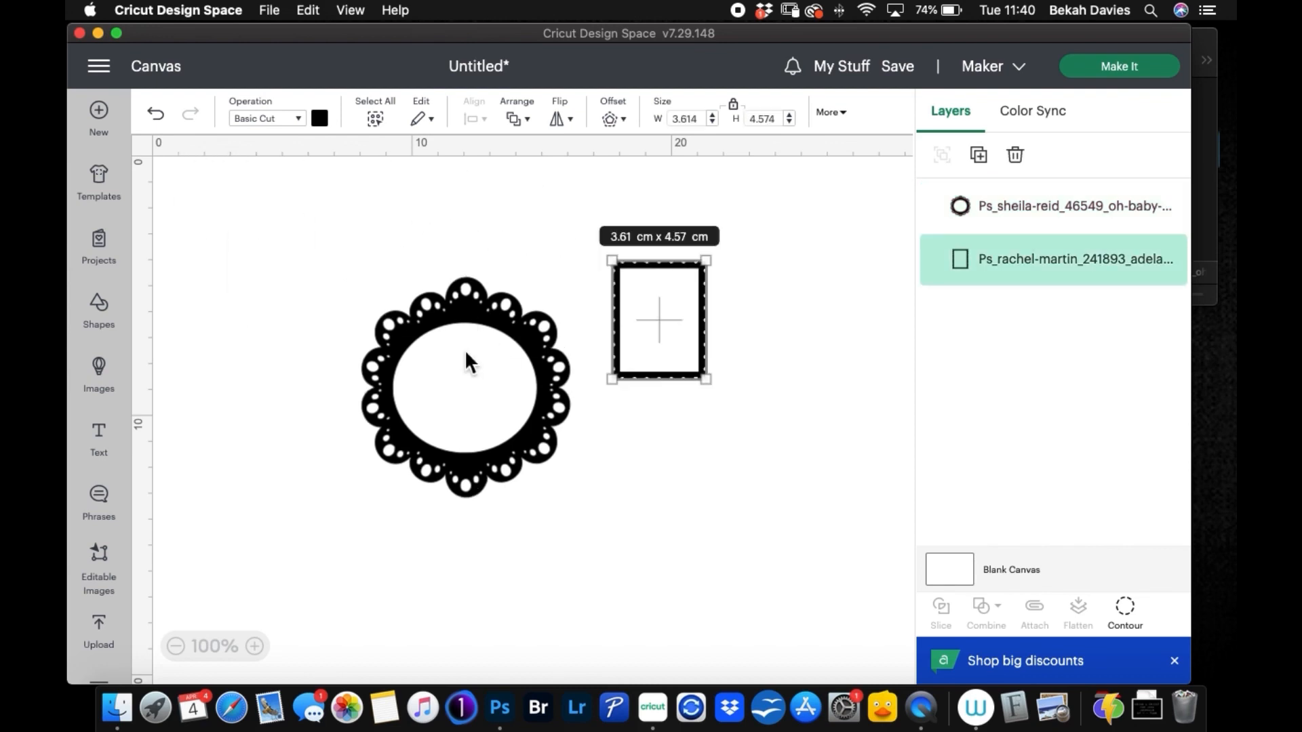
drag(468, 356, 451, 288)
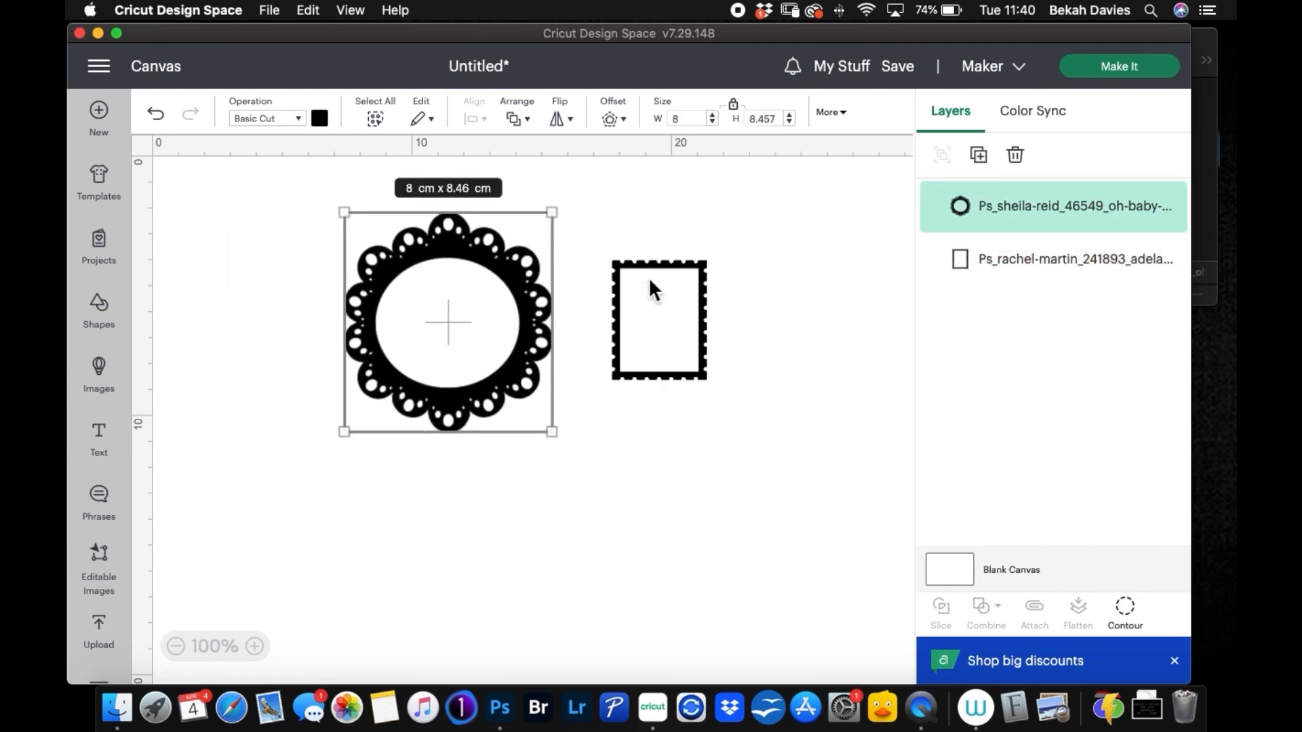
drag(648, 276, 633, 237)
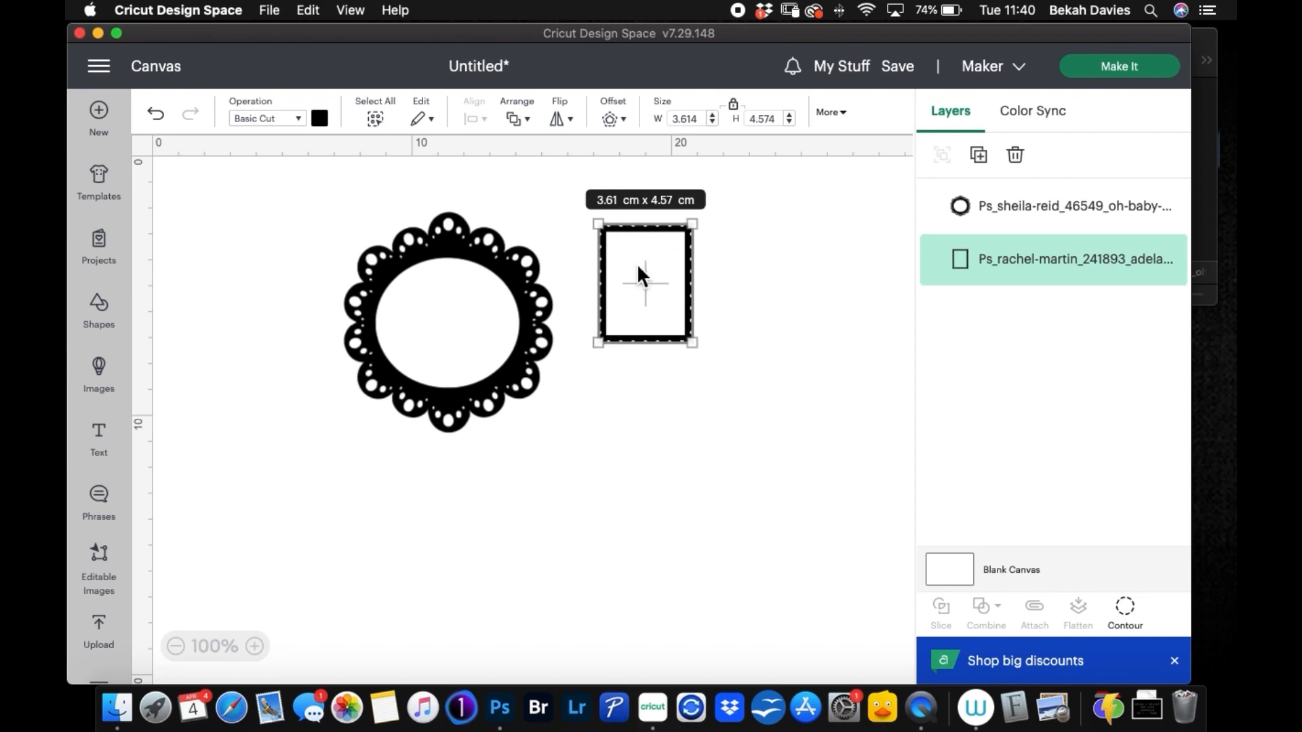
Step: Insert a free rectangle shape onto the canvas beside the stamp-edged frame
click(254, 647)
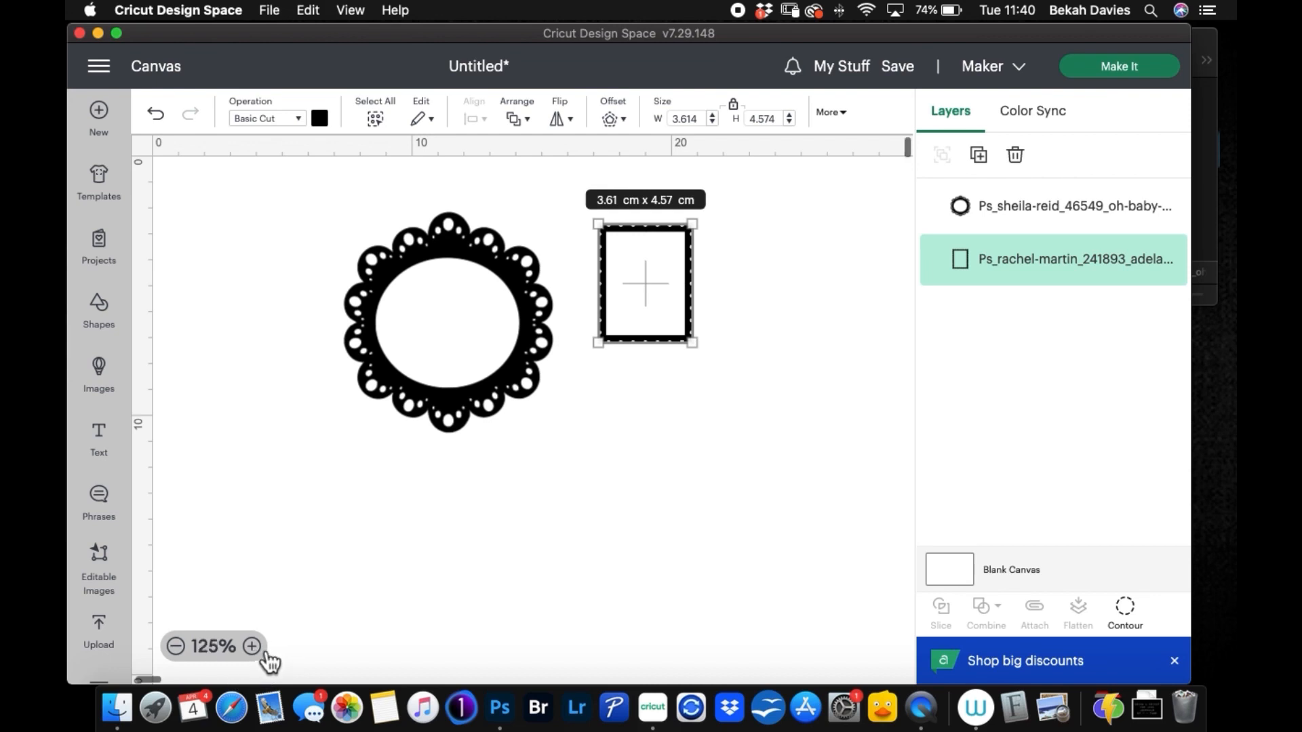
click(254, 647)
click(253, 647)
click(253, 647)
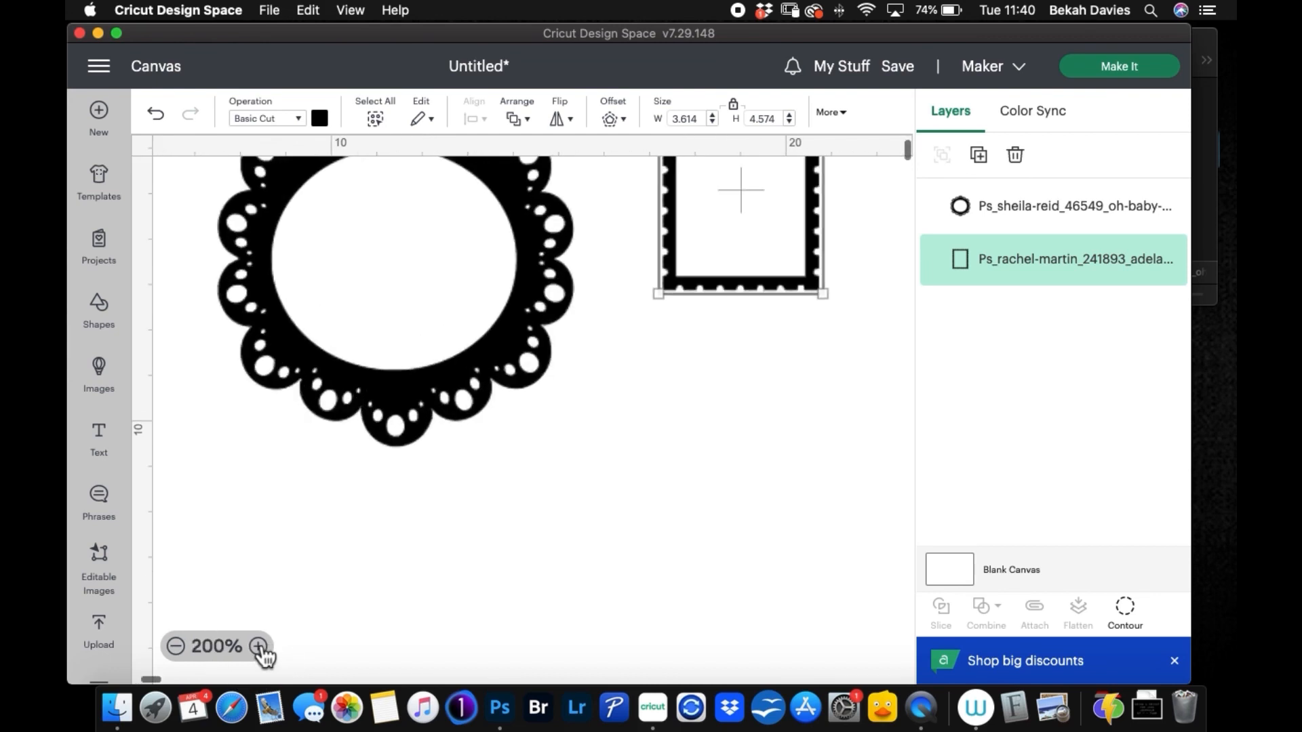
drag(753, 330, 596, 527)
click(258, 647)
click(258, 647)
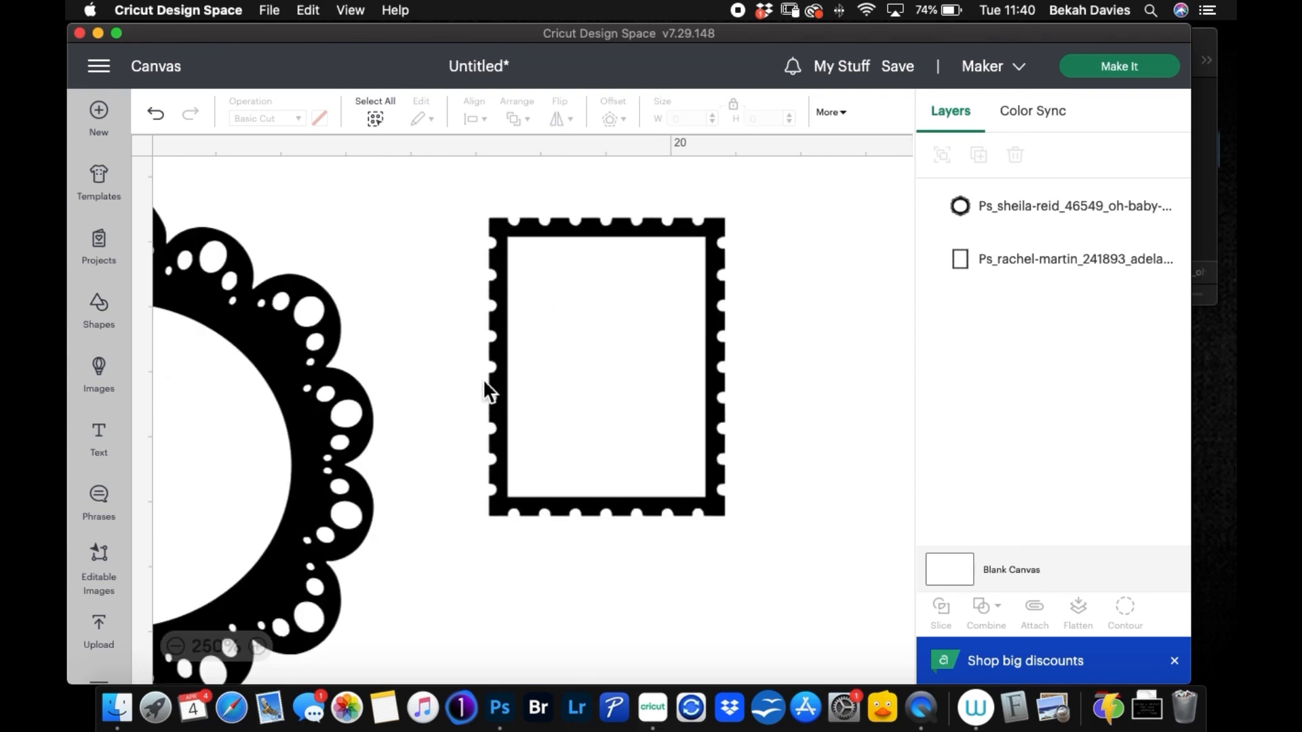
click(109, 327)
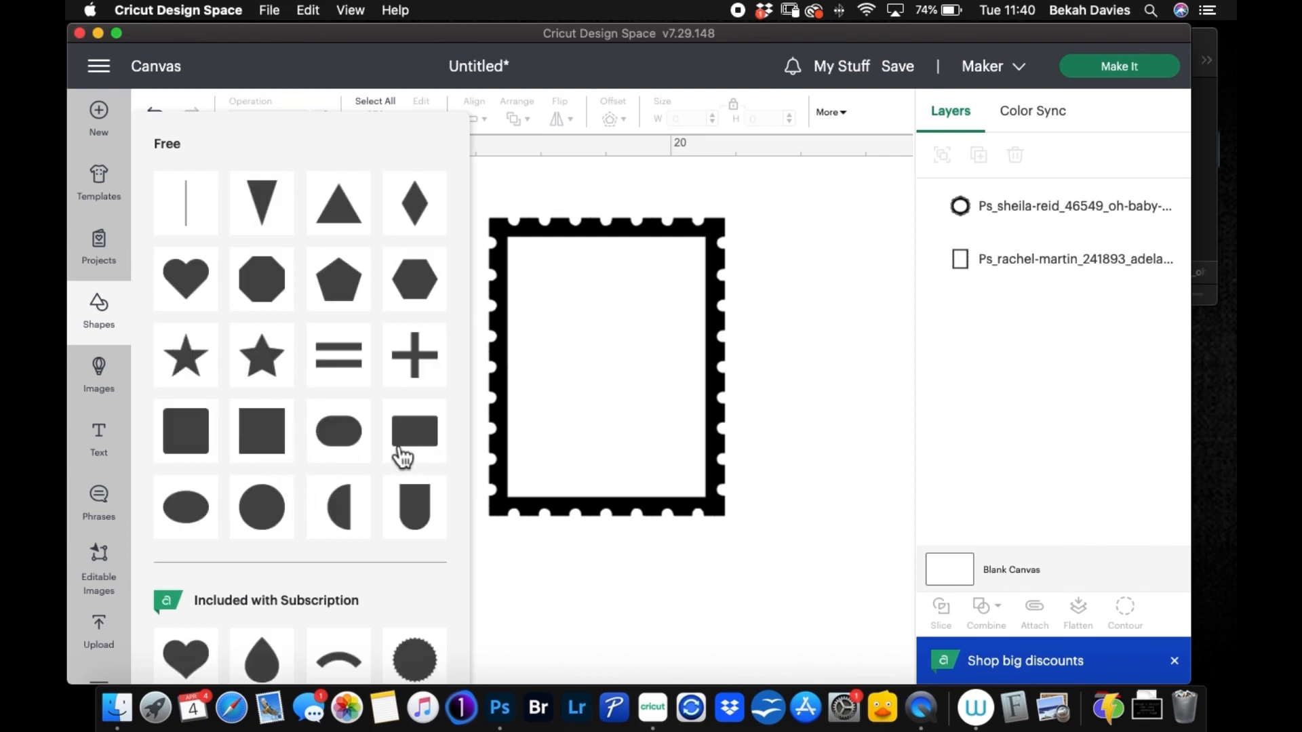
click(404, 451)
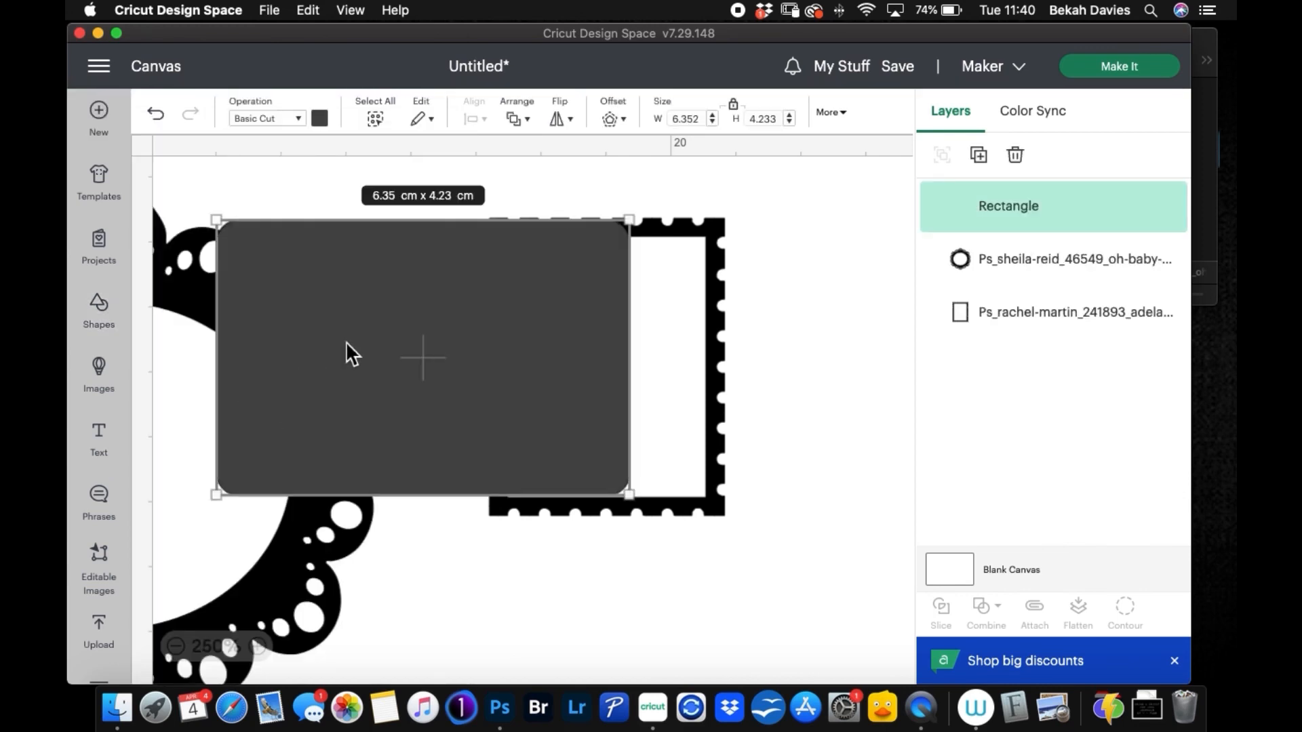
Step: Rotate the rectangle to 90 degrees and move it over the stamp-edged frame
click(843, 113)
click(652, 171)
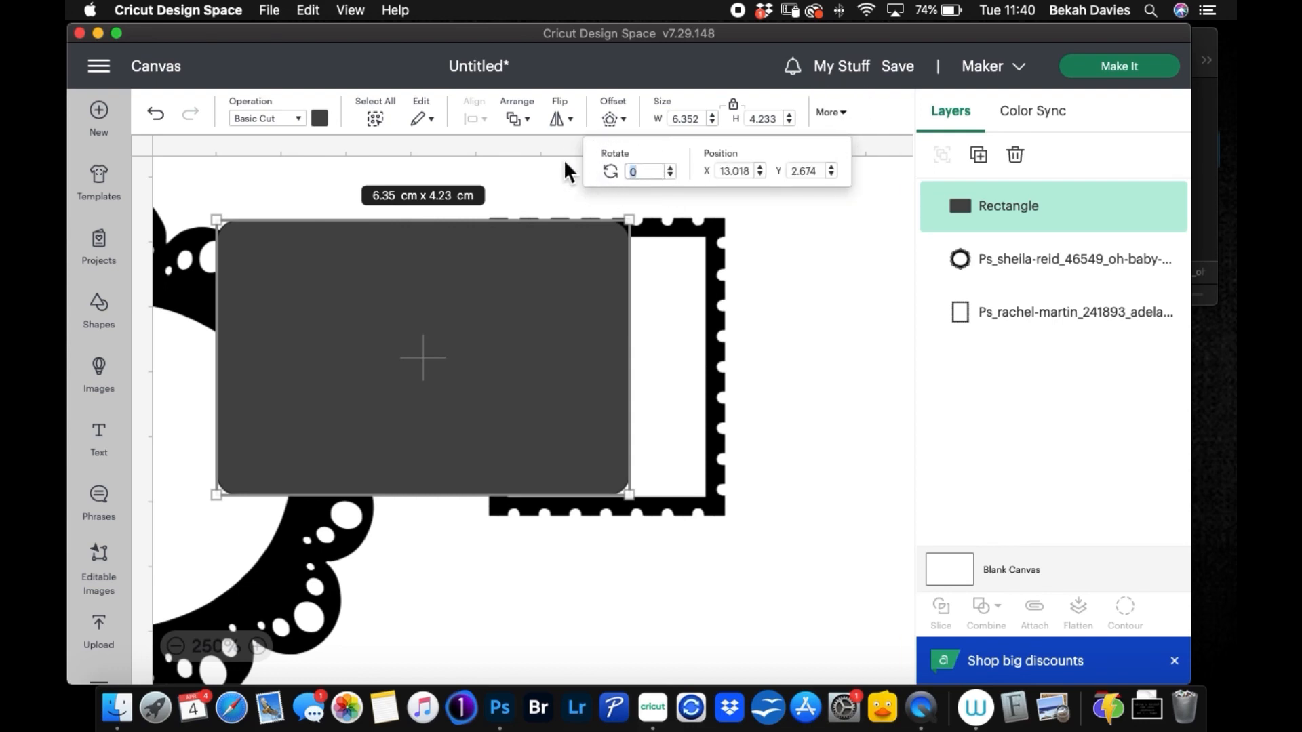
key(Return)
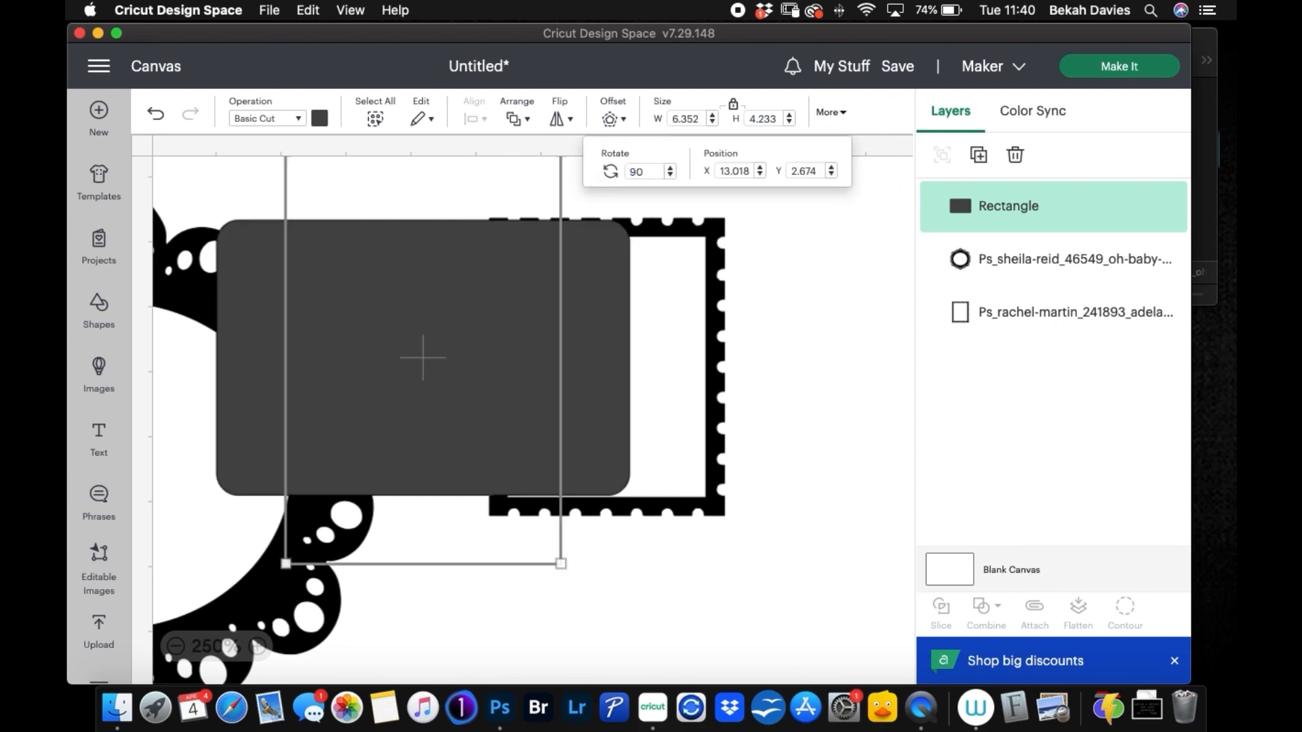
drag(438, 278, 649, 360)
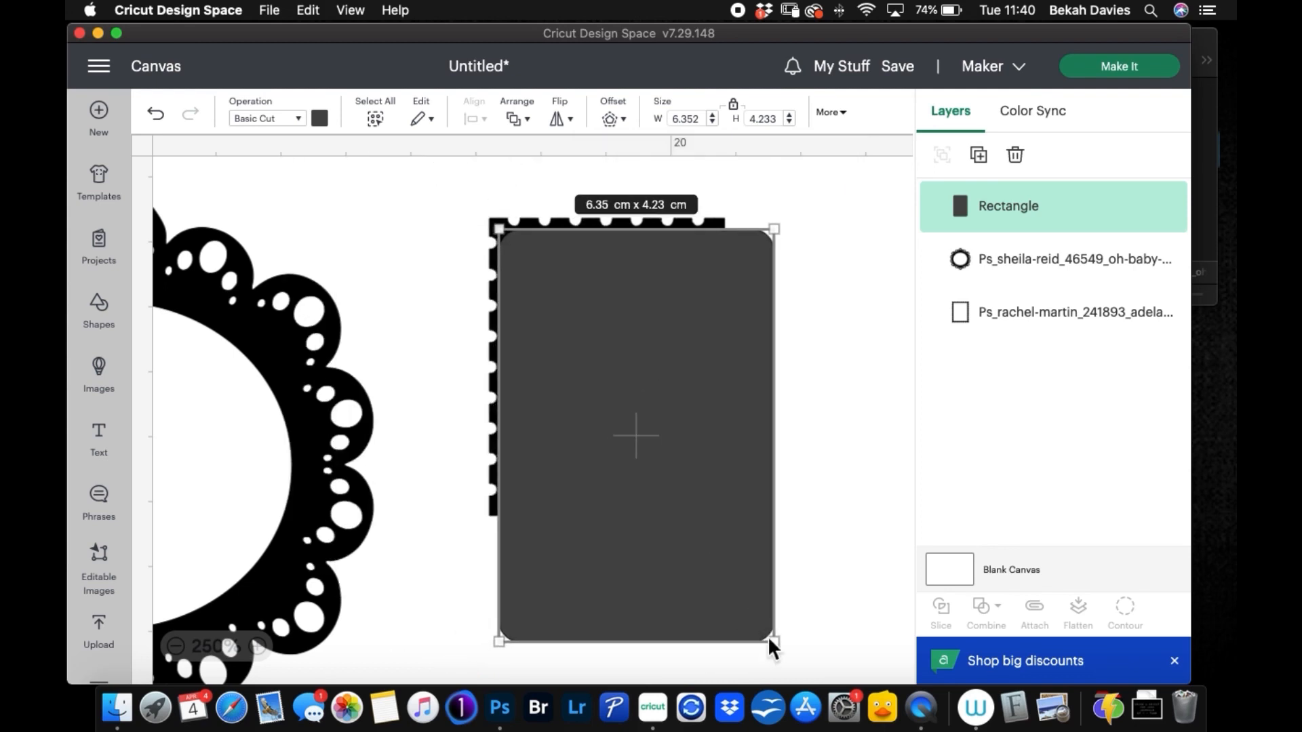
Step: Resize the rectangle to about 4.24 cm tall and widen it to cover the stamp-edged frame's opening without passing its outer edge
drag(775, 641, 683, 501)
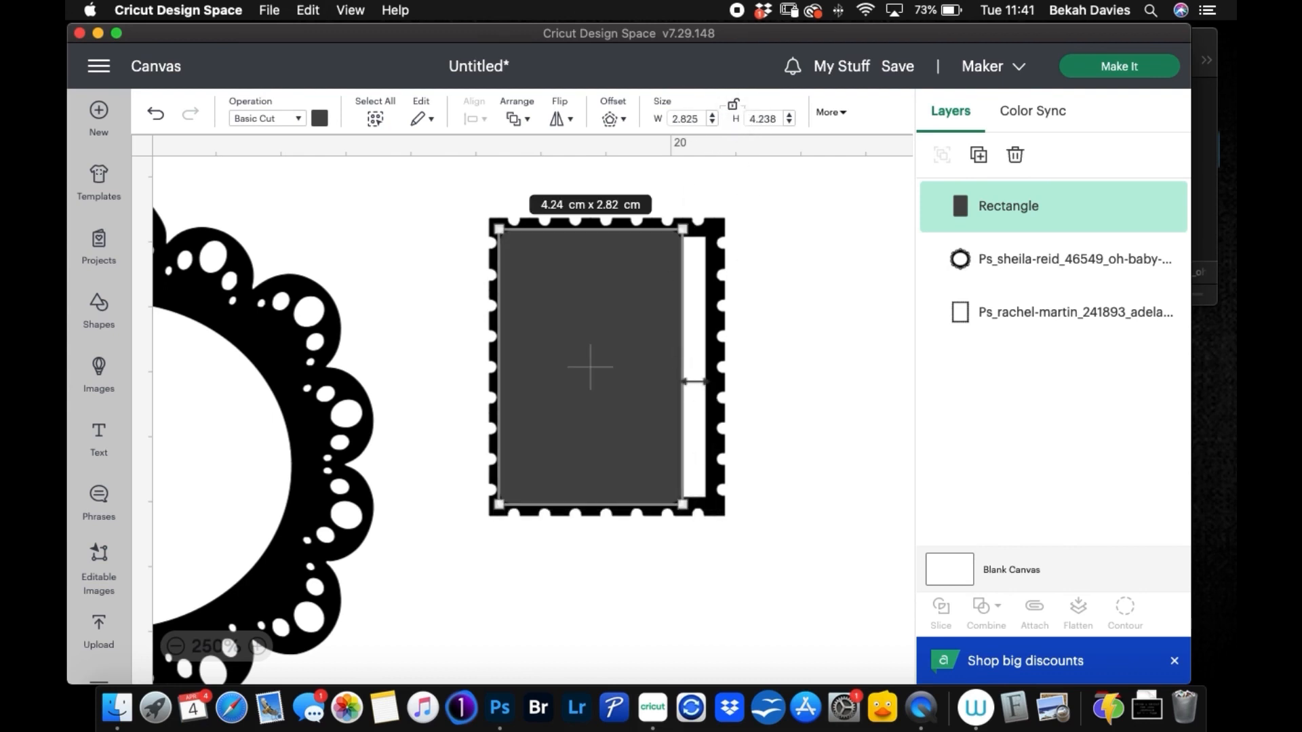
drag(683, 382, 713, 377)
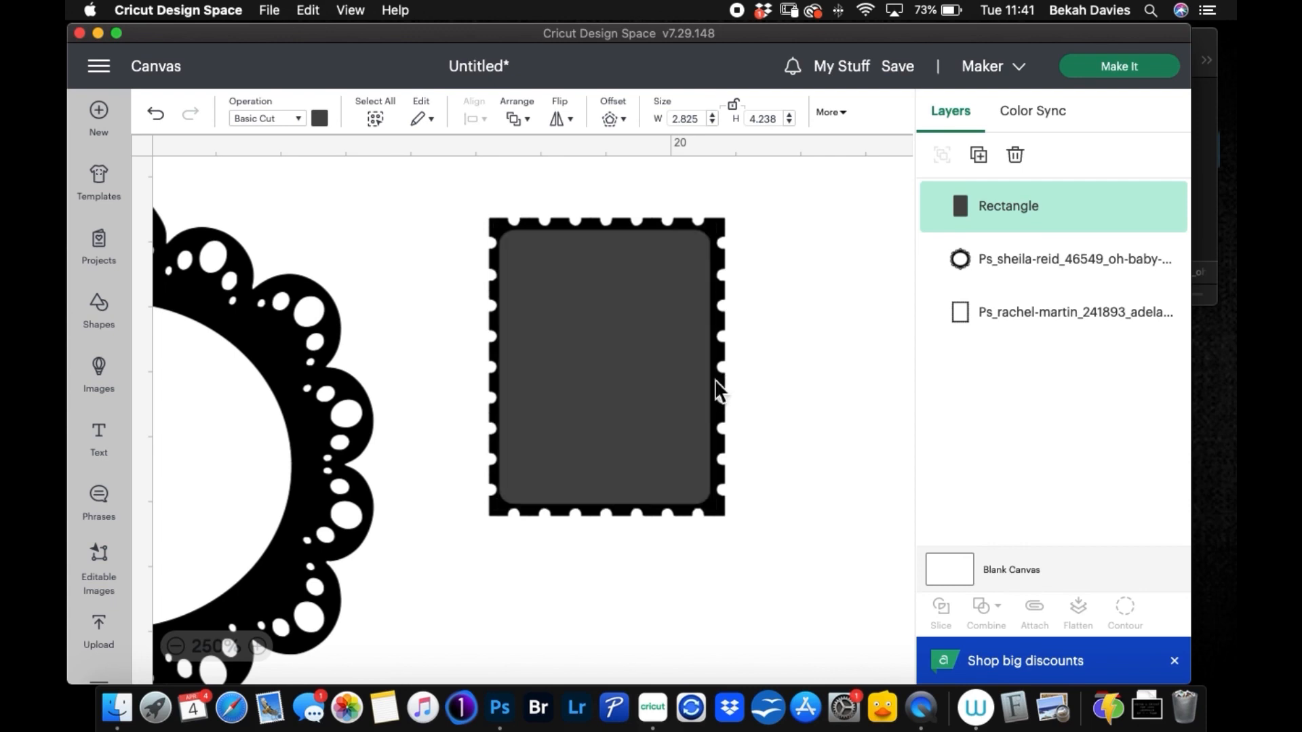
click(803, 348)
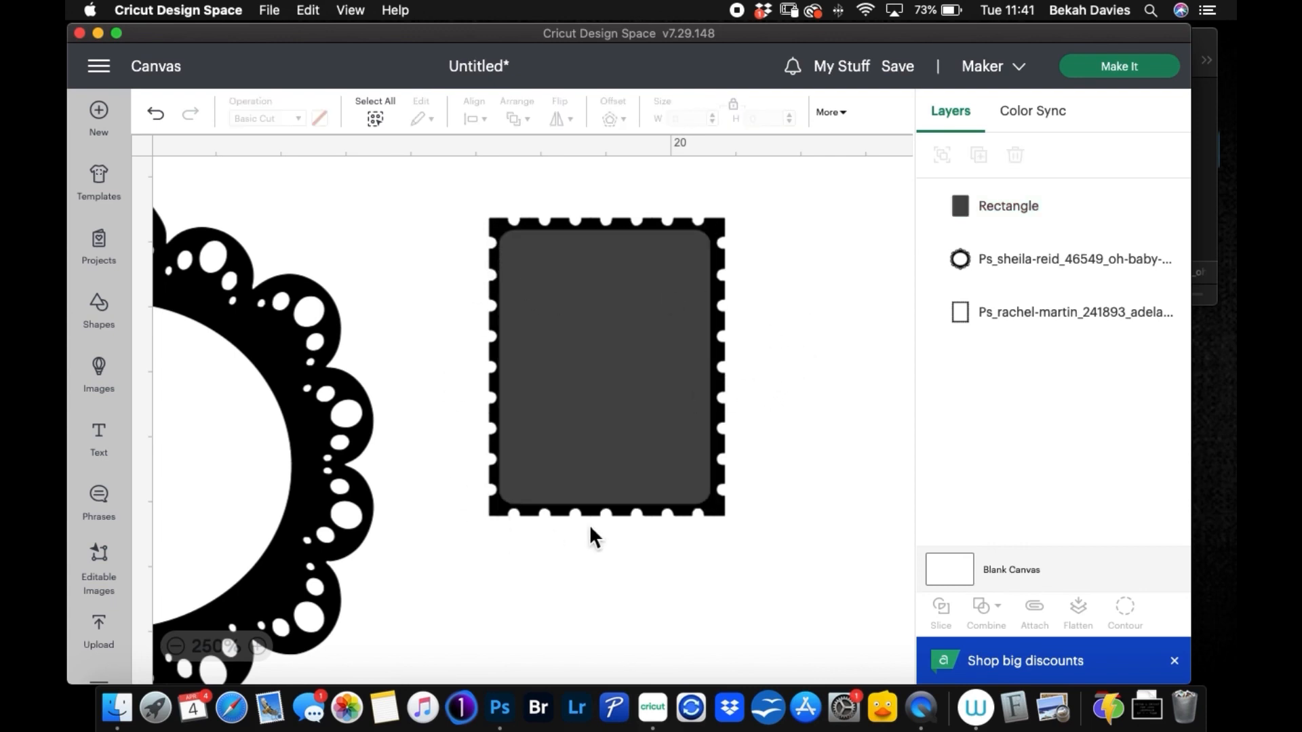
Step: Weld the rectangle and the stamp-edged frame into one solid stamp shape
drag(474, 184, 819, 409)
click(1001, 623)
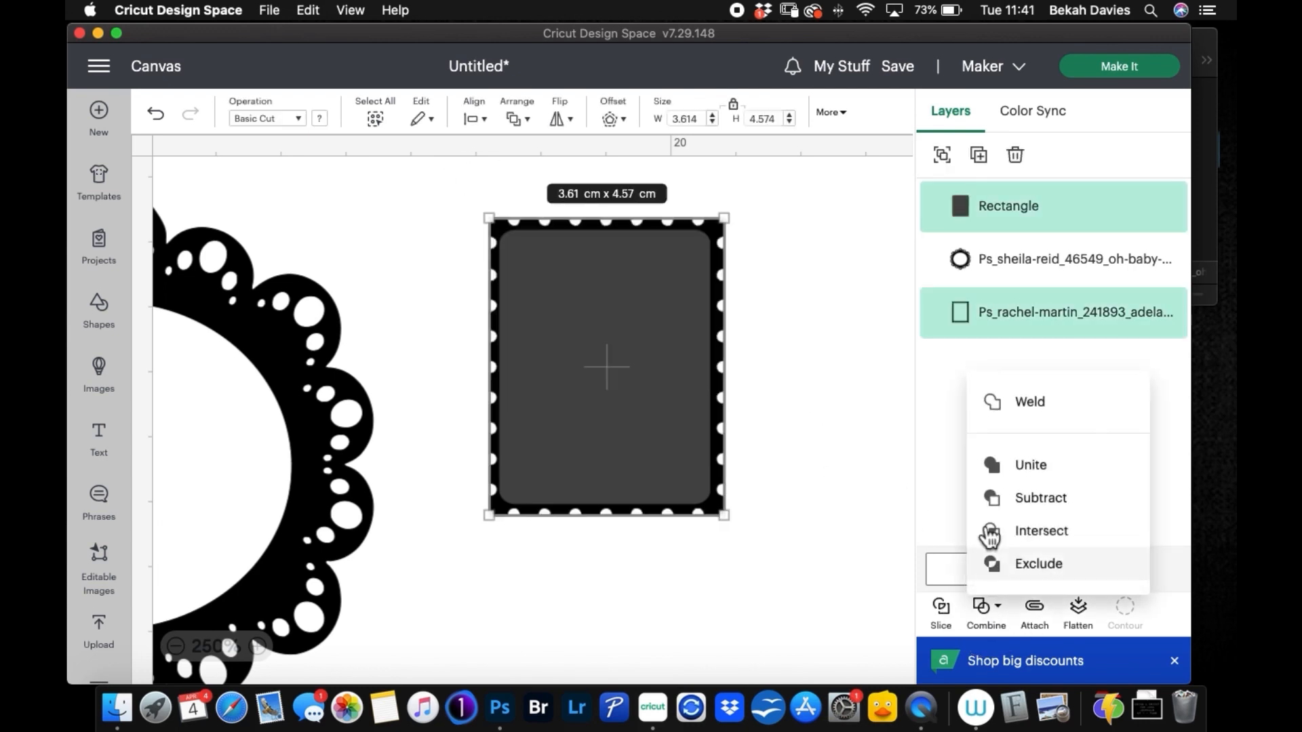
click(1039, 410)
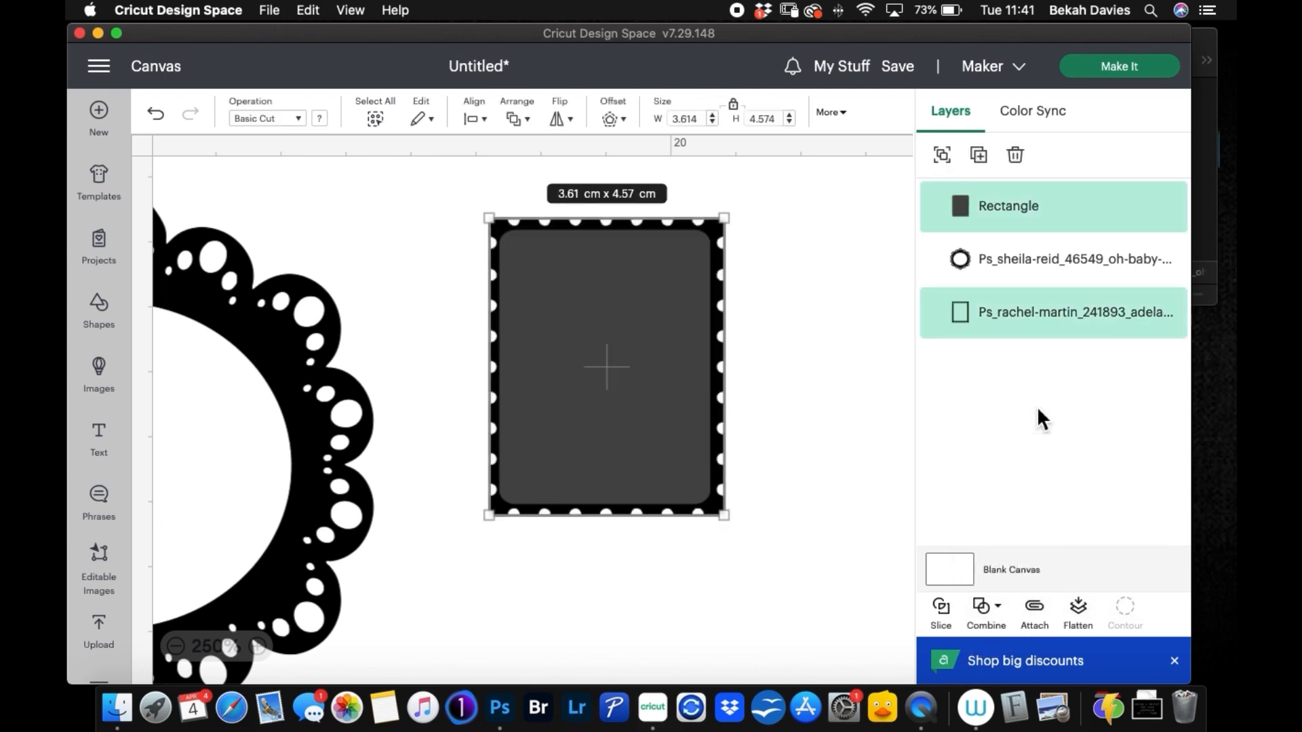
click(795, 386)
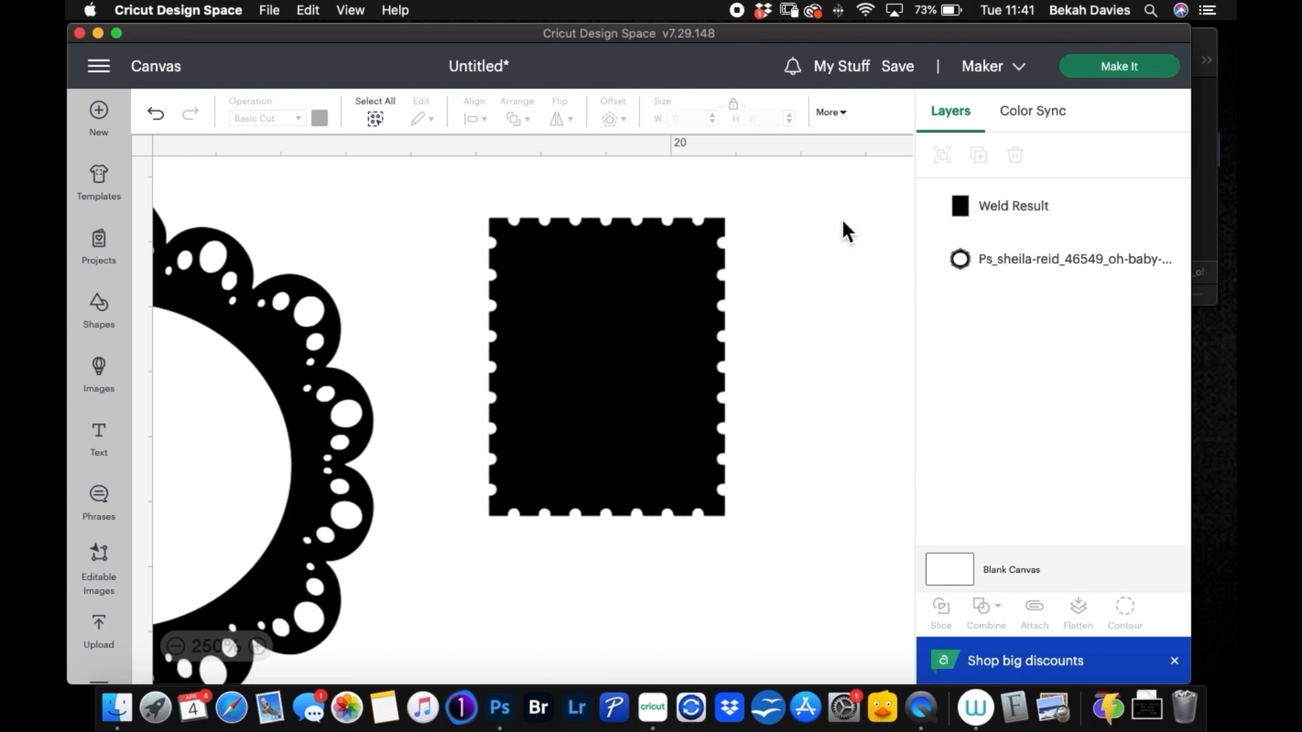
Step: Duplicate the solid stamp shape and line the copy up directly below the original so the edge notches form holes
click(666, 311)
click(978, 162)
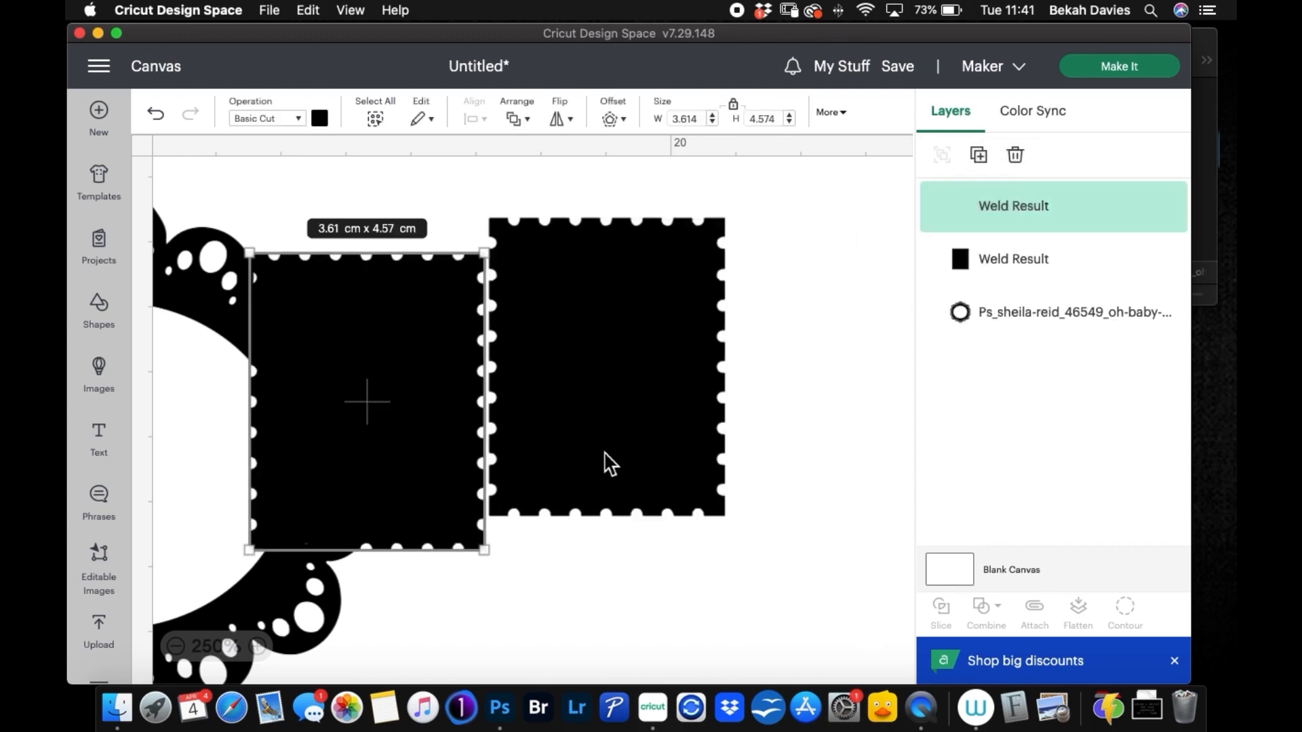
drag(404, 364, 636, 610)
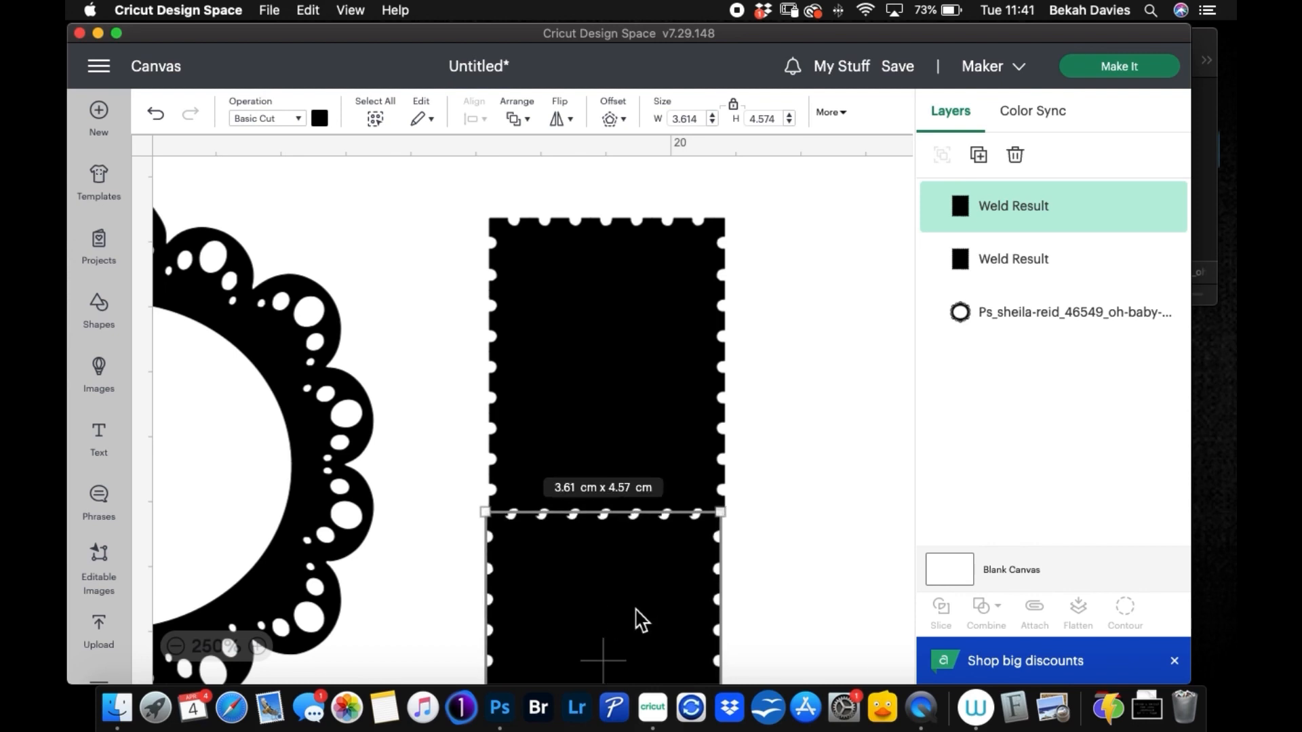
key(Right)
key(Right)
key(Right)
key(Right)
key(Right)
key(Left)
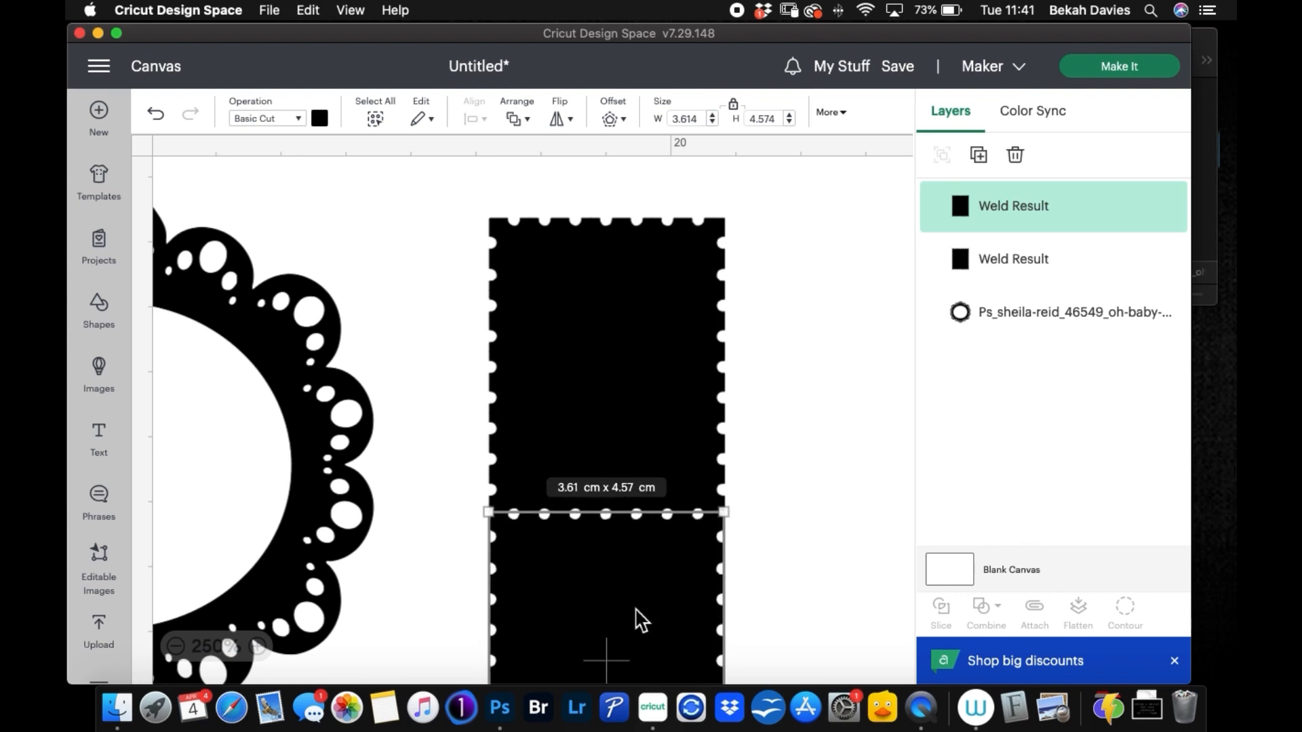
click(818, 439)
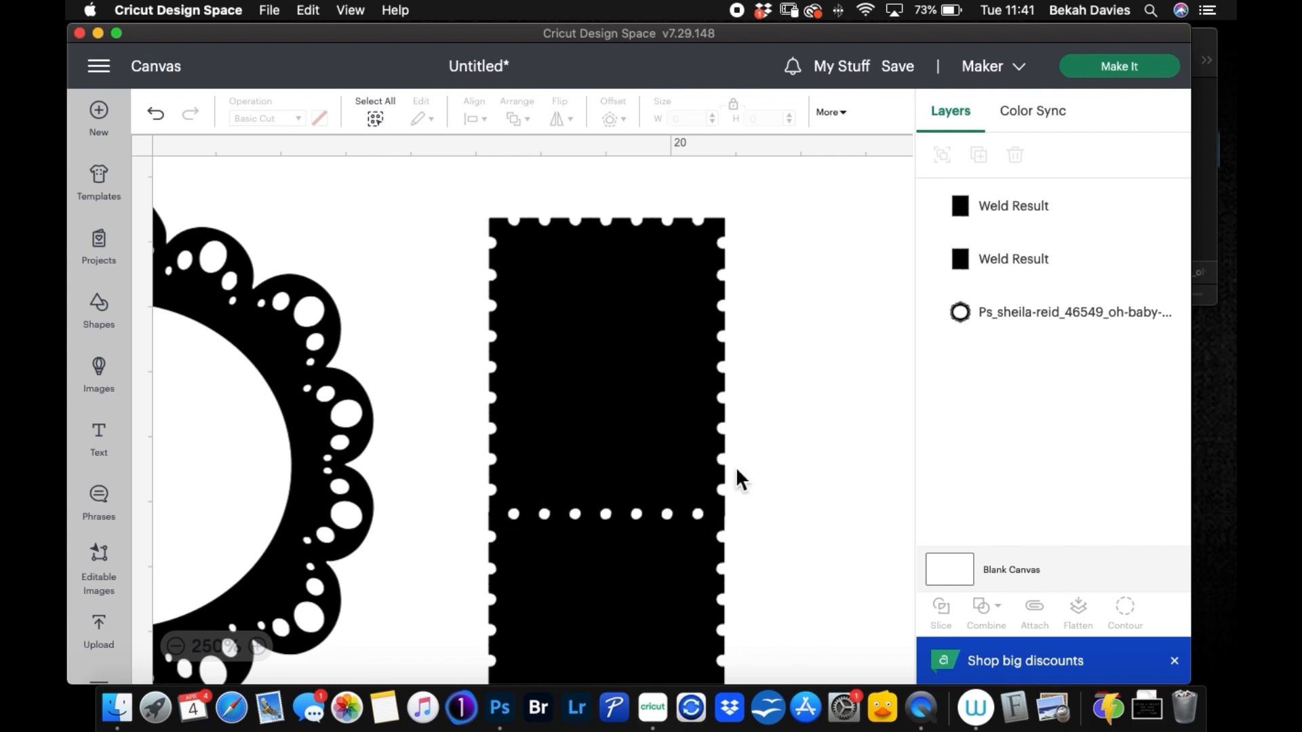
click(545, 605)
click(797, 405)
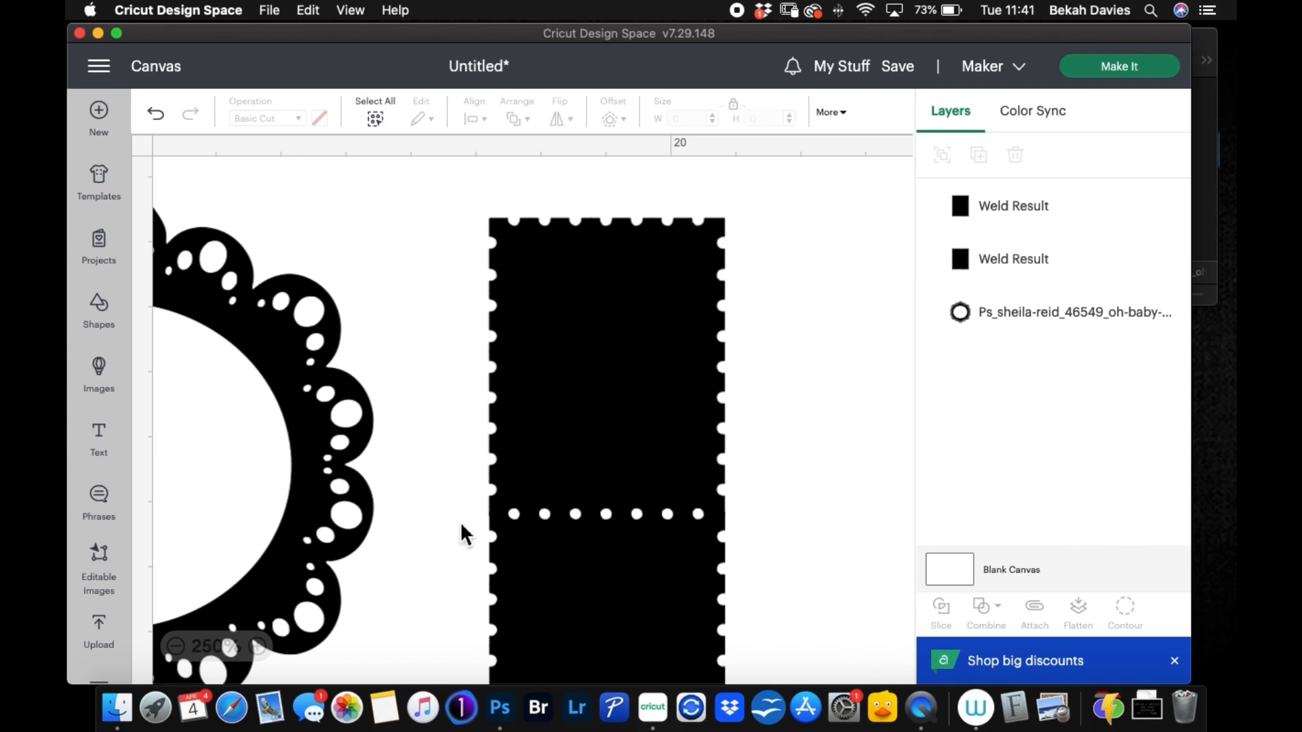
Step: Delete the lower stamp copy and move the remaining stamp shape down the canvas
scroll(460, 523, down, 8)
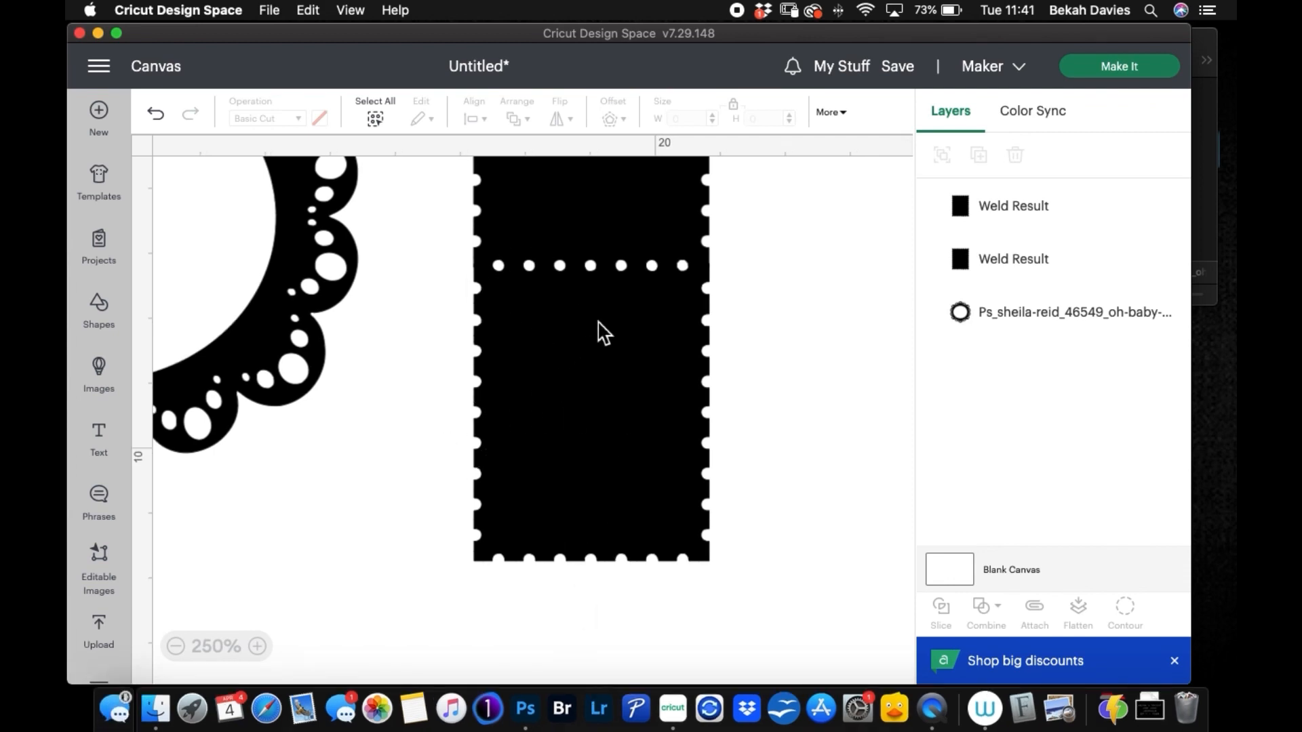
click(561, 319)
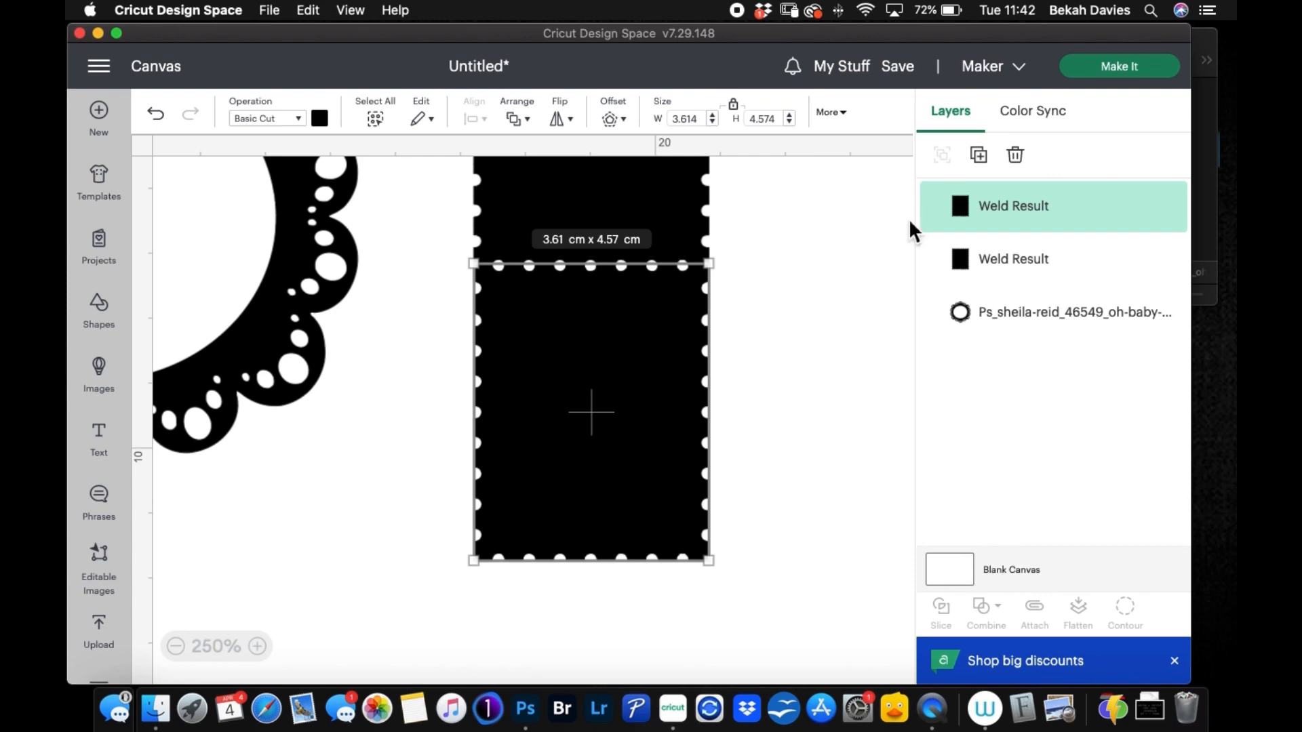
click(1016, 154)
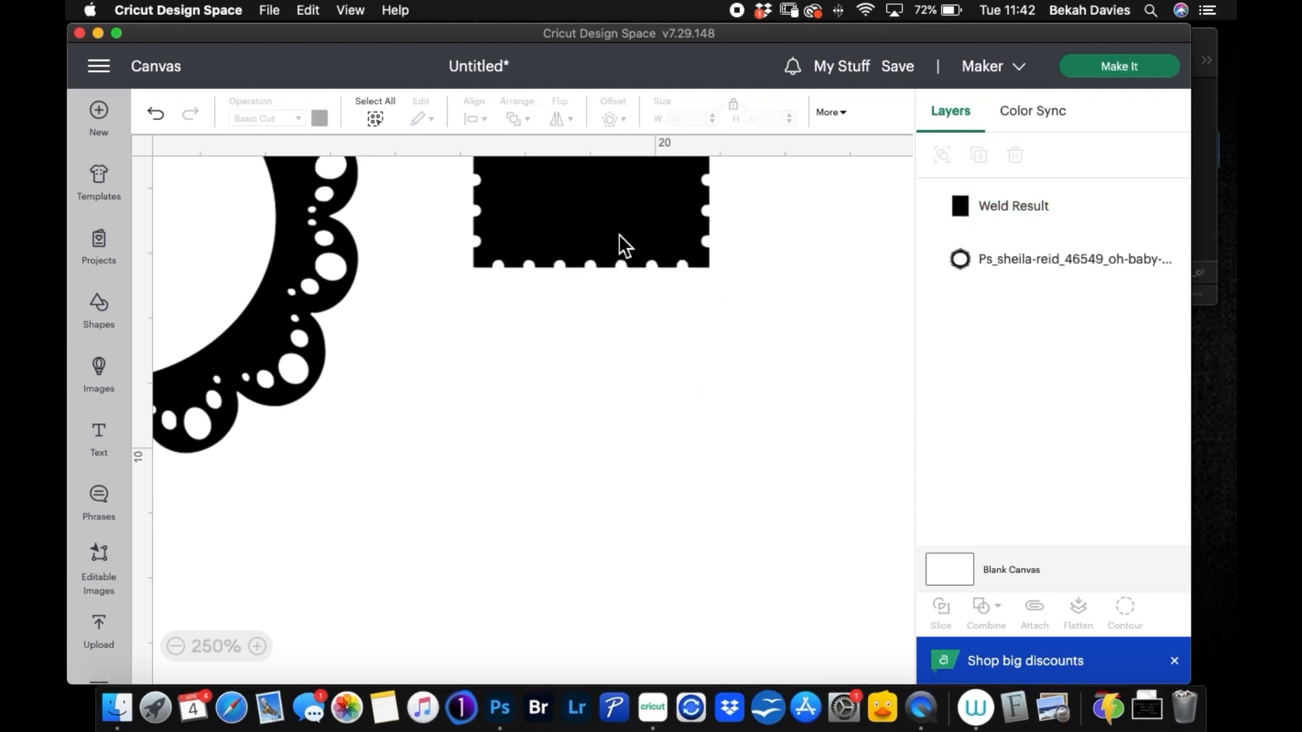
drag(622, 244, 616, 501)
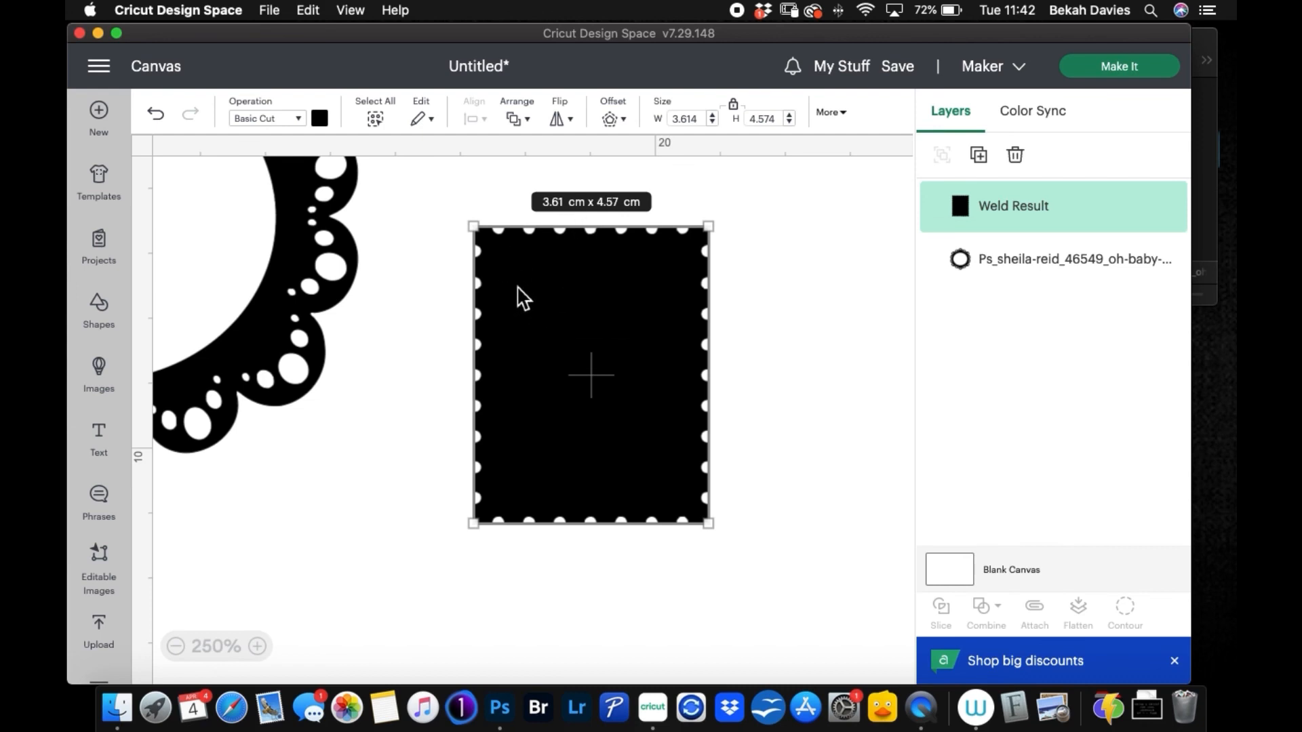
Step: Insert a square with unlocked proportions and resize it into an upright rectangle inside the stamp shape, leaving a border all round
click(106, 320)
click(270, 448)
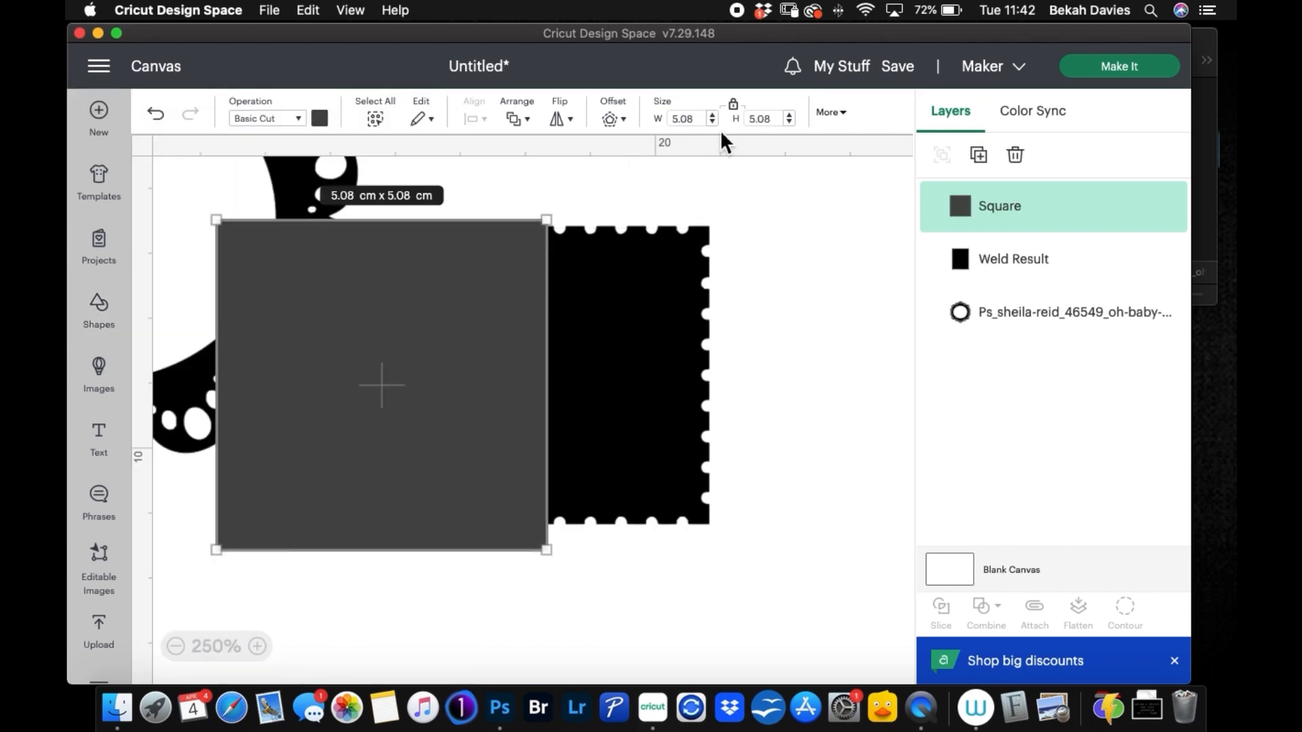
click(733, 105)
drag(338, 320, 621, 364)
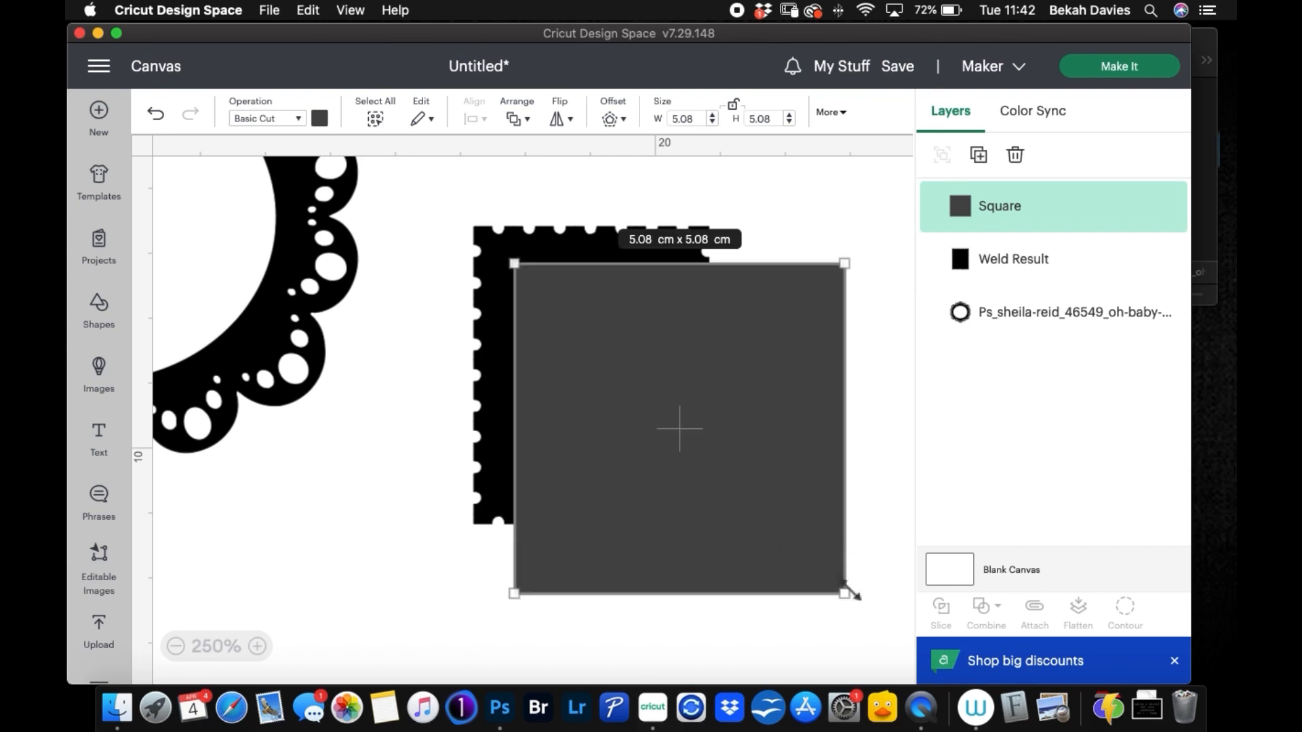
drag(851, 595, 676, 485)
click(846, 353)
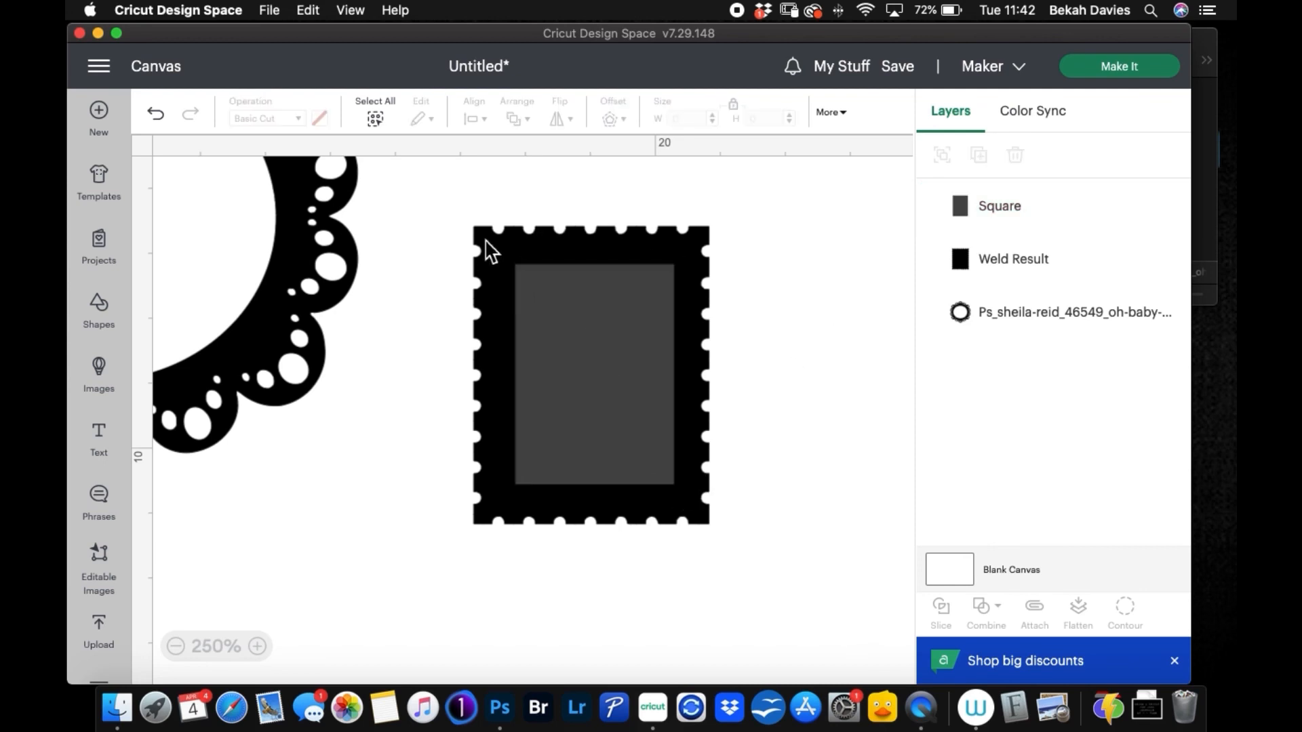
Step: Align the inner rectangle and the solid stamp shape with Center
drag(465, 185, 852, 466)
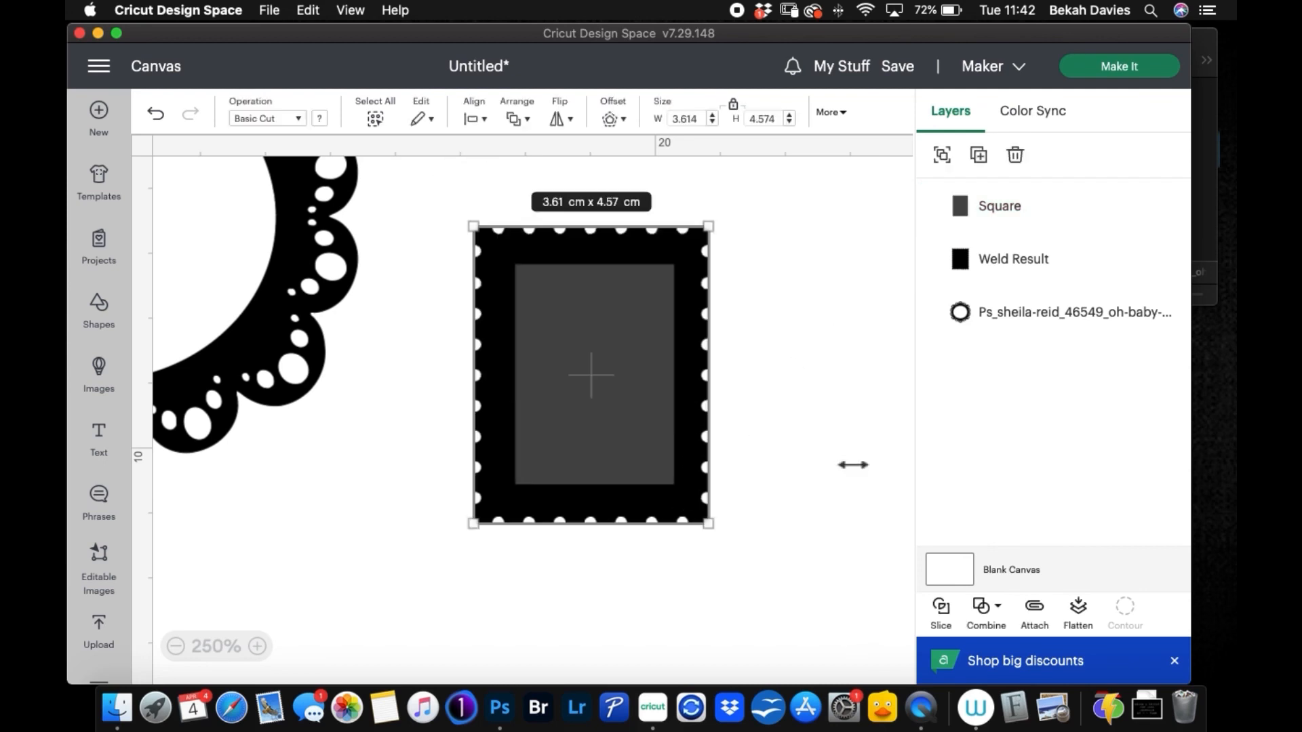
click(784, 414)
click(1011, 227)
drag(439, 194, 716, 536)
click(486, 126)
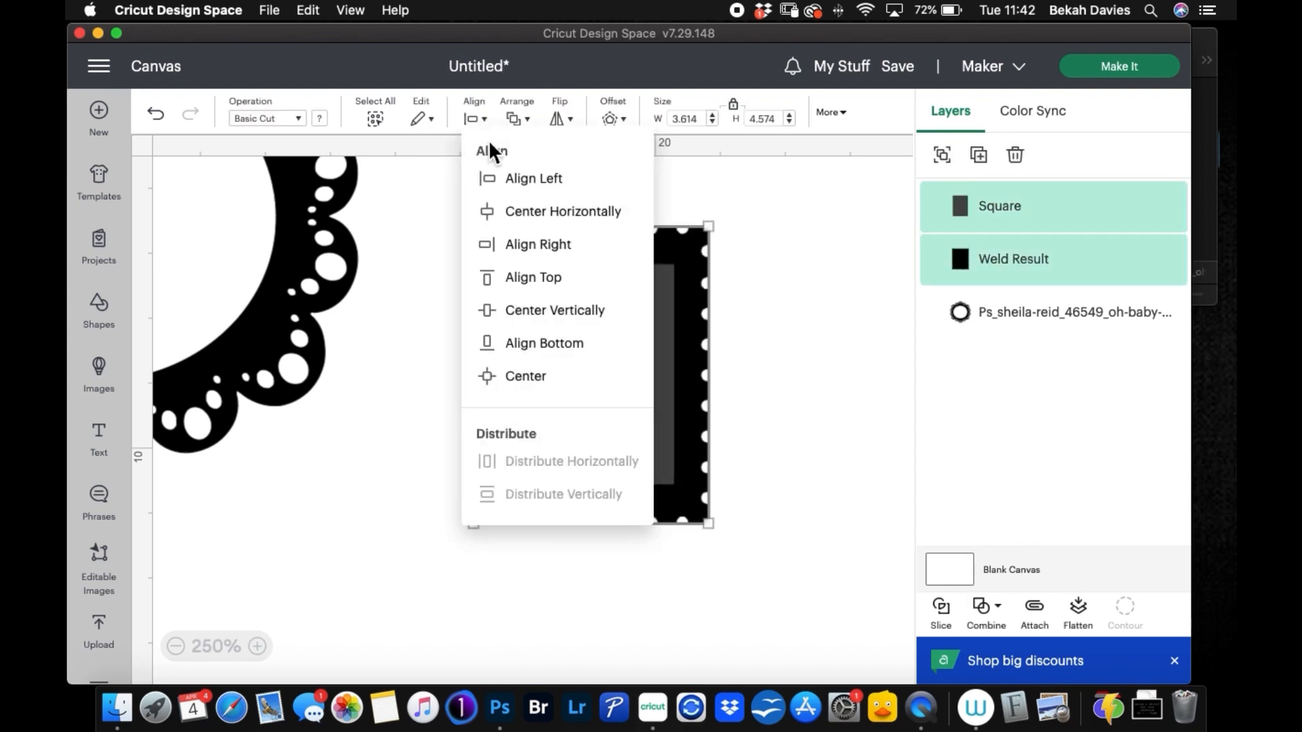
click(560, 377)
click(807, 382)
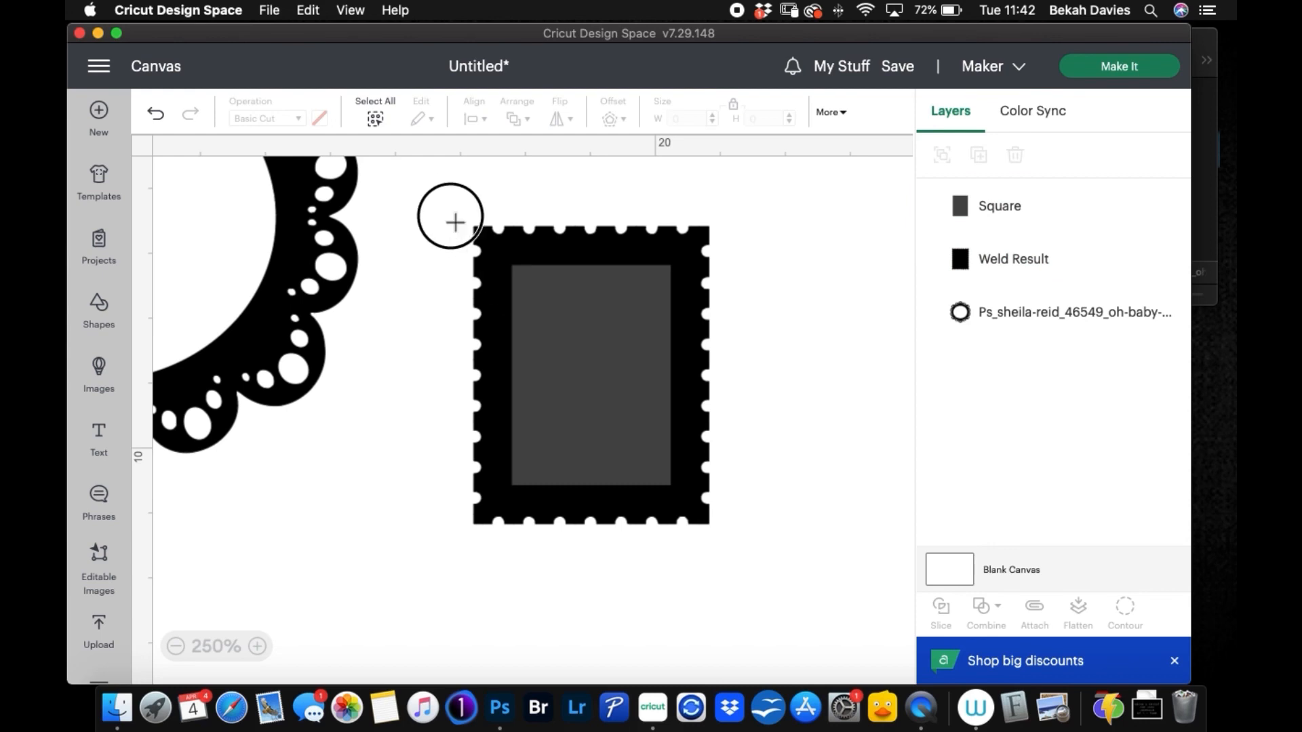
Step: Slice the inner rectangle out of the stamp shape and delete the two cut-out pieces, leaving the open frame
drag(455, 223, 716, 531)
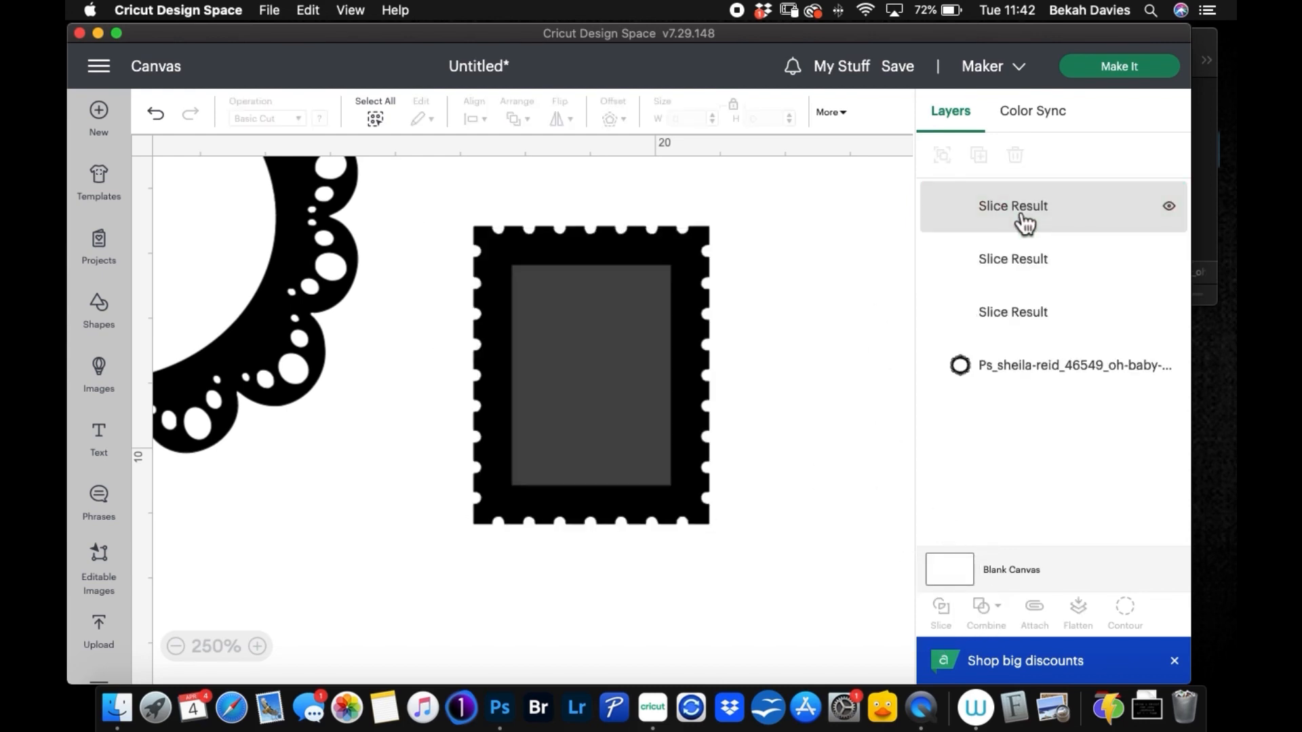
click(1027, 224)
click(1021, 173)
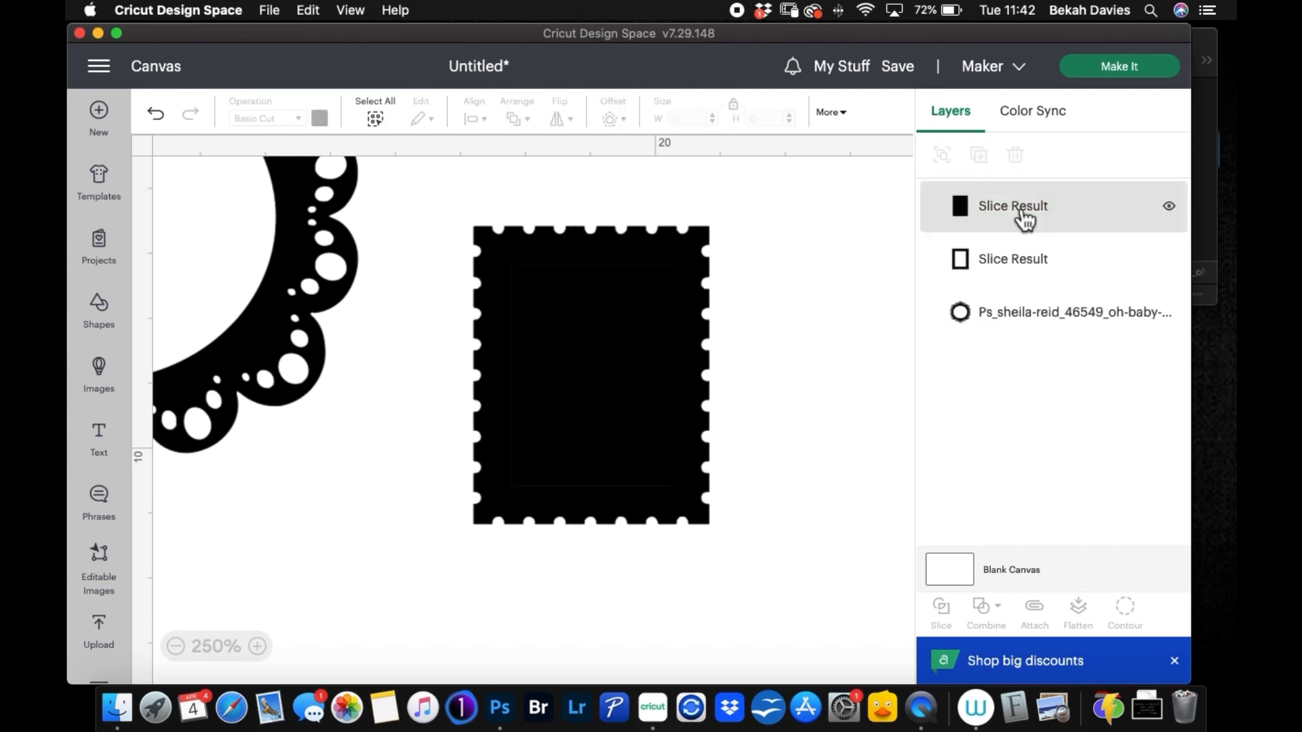
click(1017, 213)
click(1020, 175)
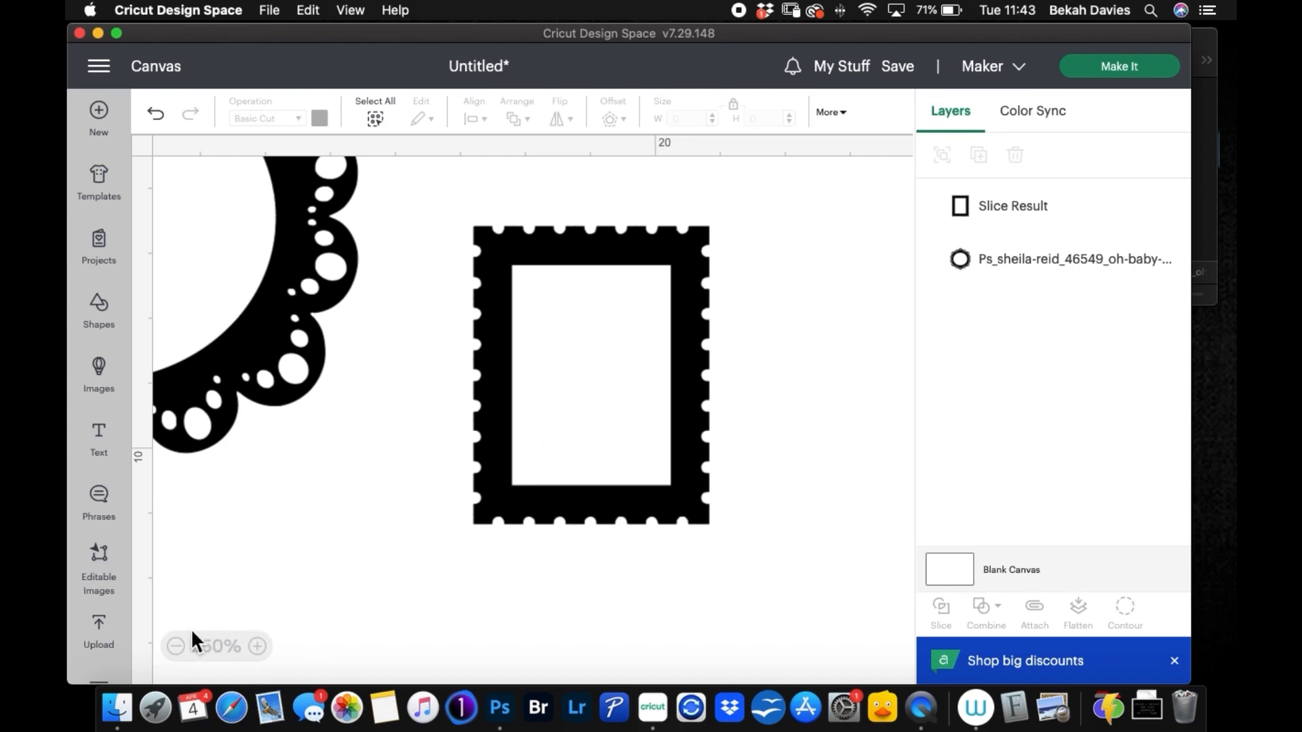
Step: Move the stamp frame up and to the right, and shift the scalloped frame toward the middle of the canvas
click(177, 647)
click(176, 648)
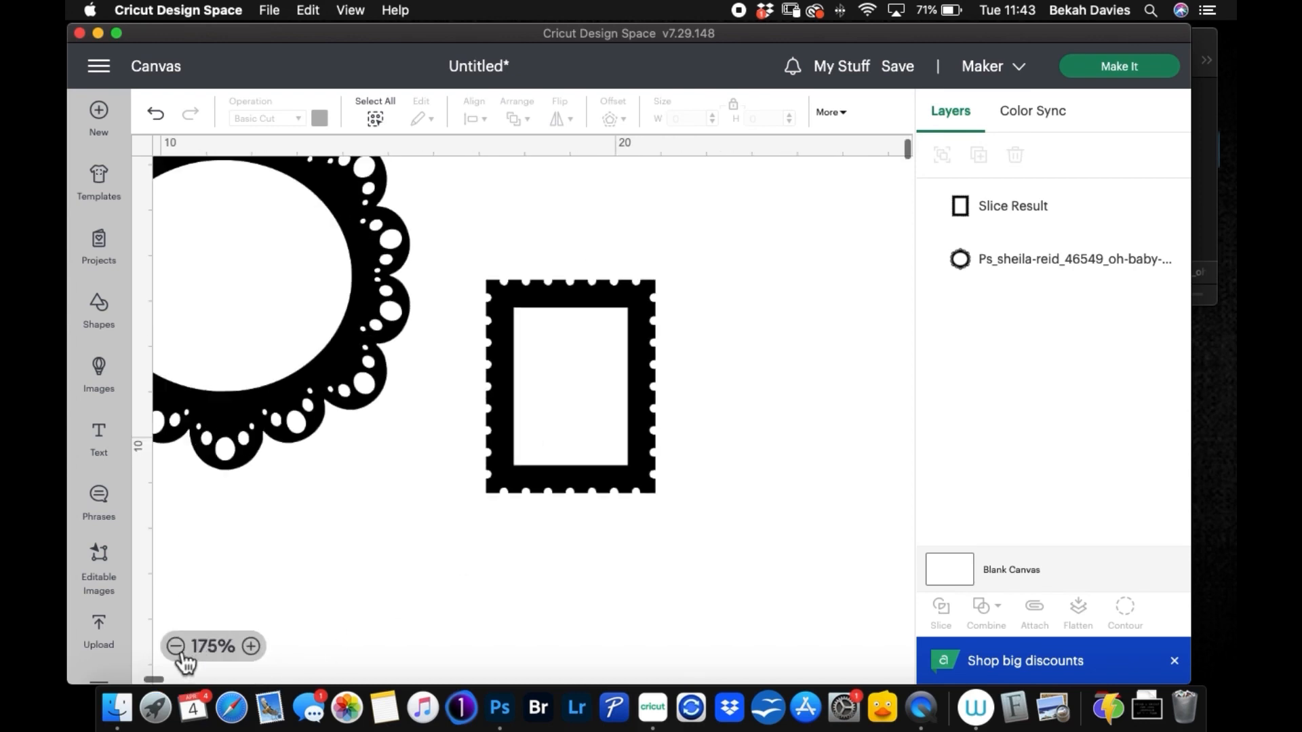
click(177, 647)
click(177, 647)
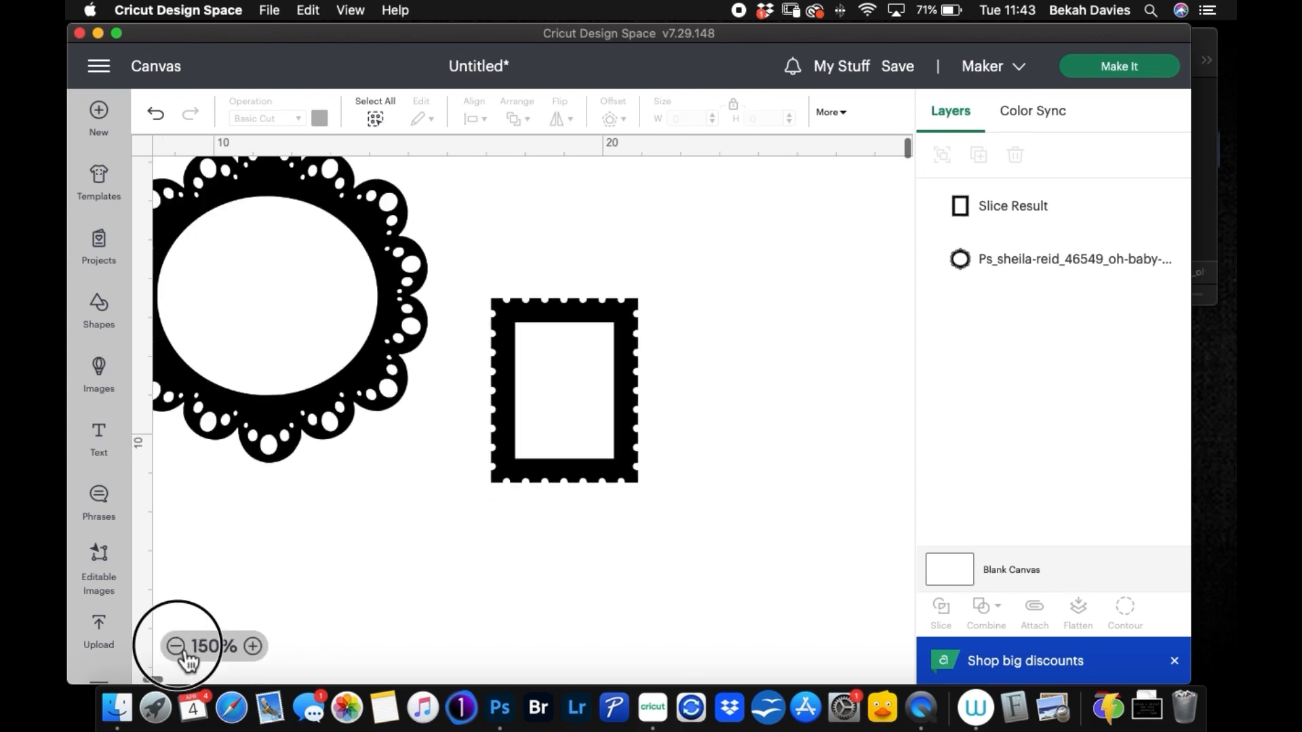
click(568, 364)
drag(546, 339, 729, 201)
drag(332, 216, 489, 237)
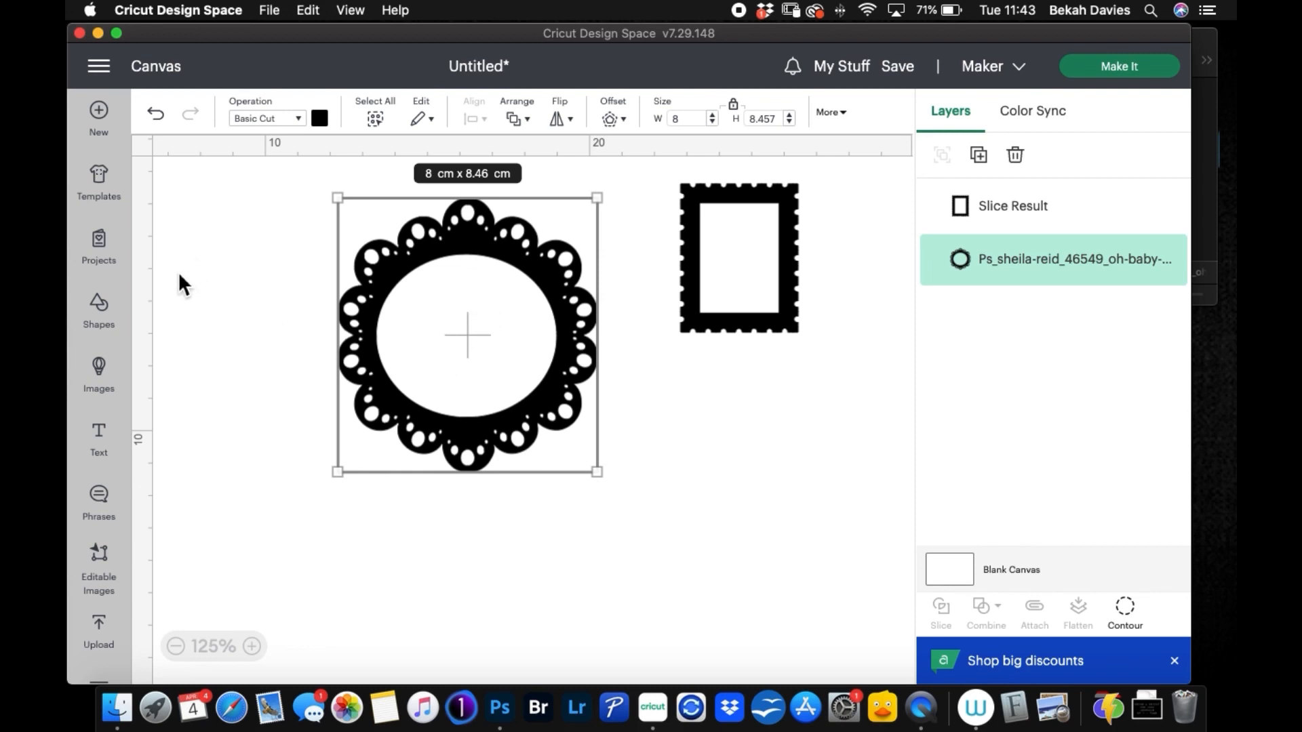
Step: Insert a free oval shape and place it over the opening of the scalloped frame
click(119, 316)
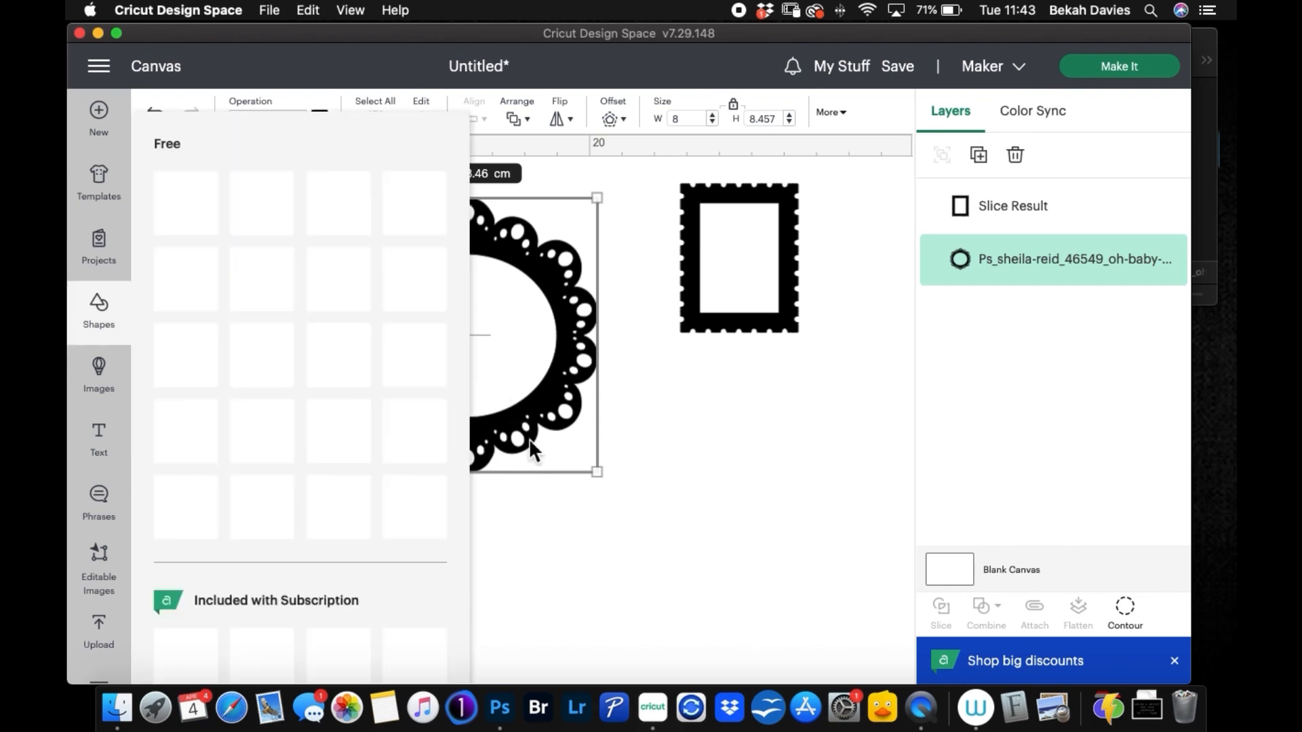
click(212, 508)
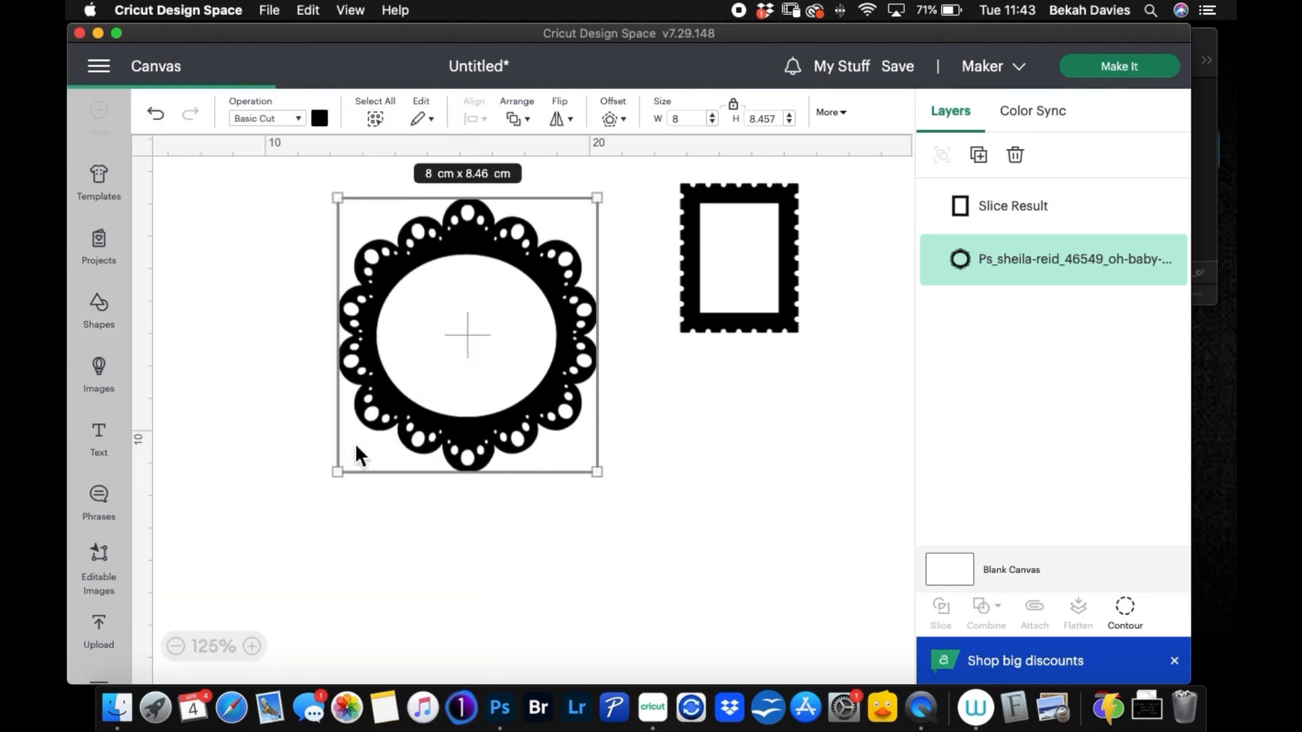
drag(325, 251, 503, 303)
Step: Unlock the oval's proportions and reshape it to cover the whole opening of the scalloped frame
click(735, 107)
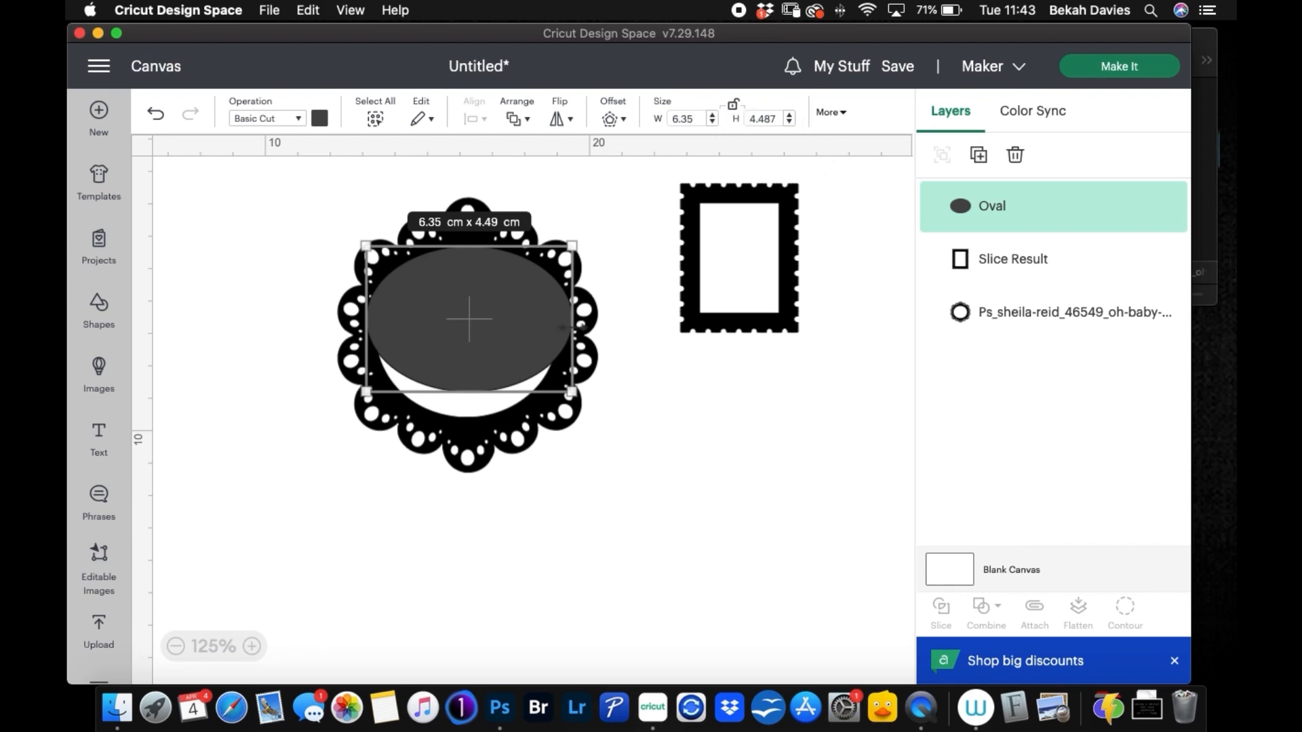
drag(572, 392, 558, 386)
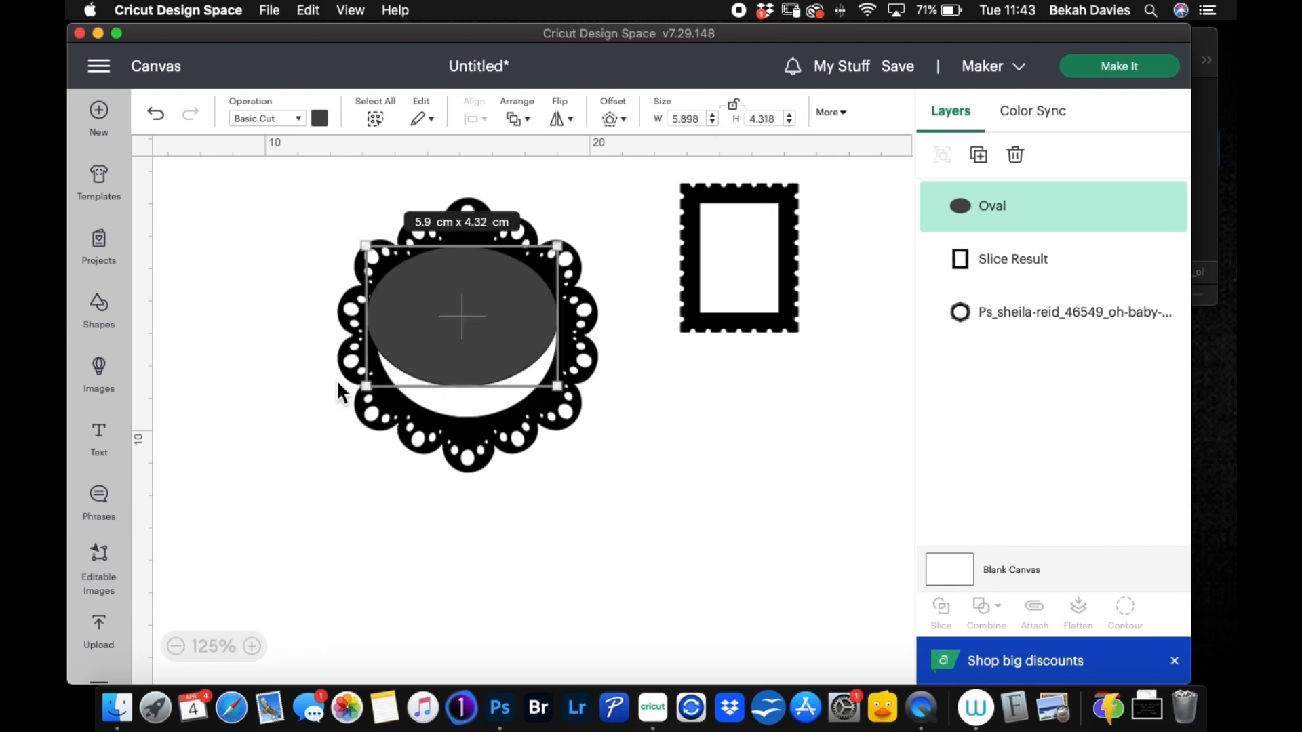
drag(366, 386, 372, 388)
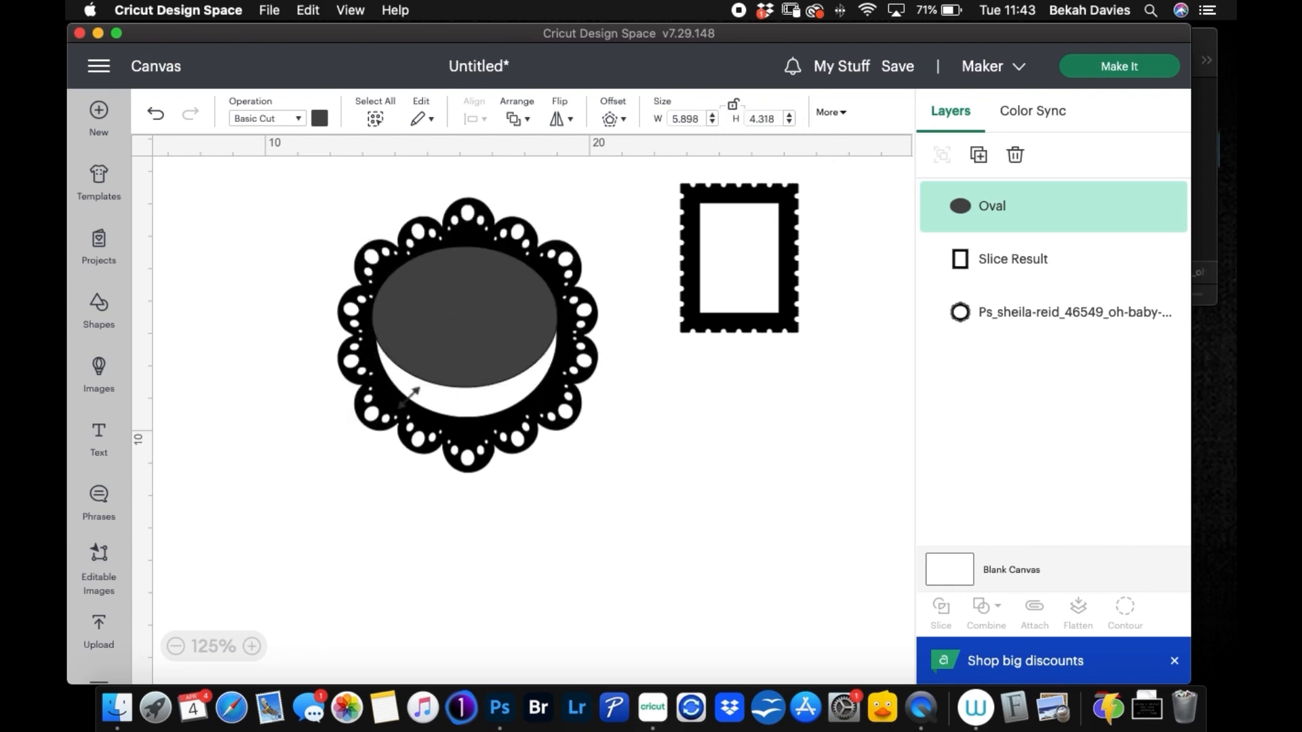
drag(472, 406, 472, 441)
Step: Weld the oval and the scalloped frame into one solid shape and move it up and to the left
click(657, 474)
drag(282, 212, 624, 489)
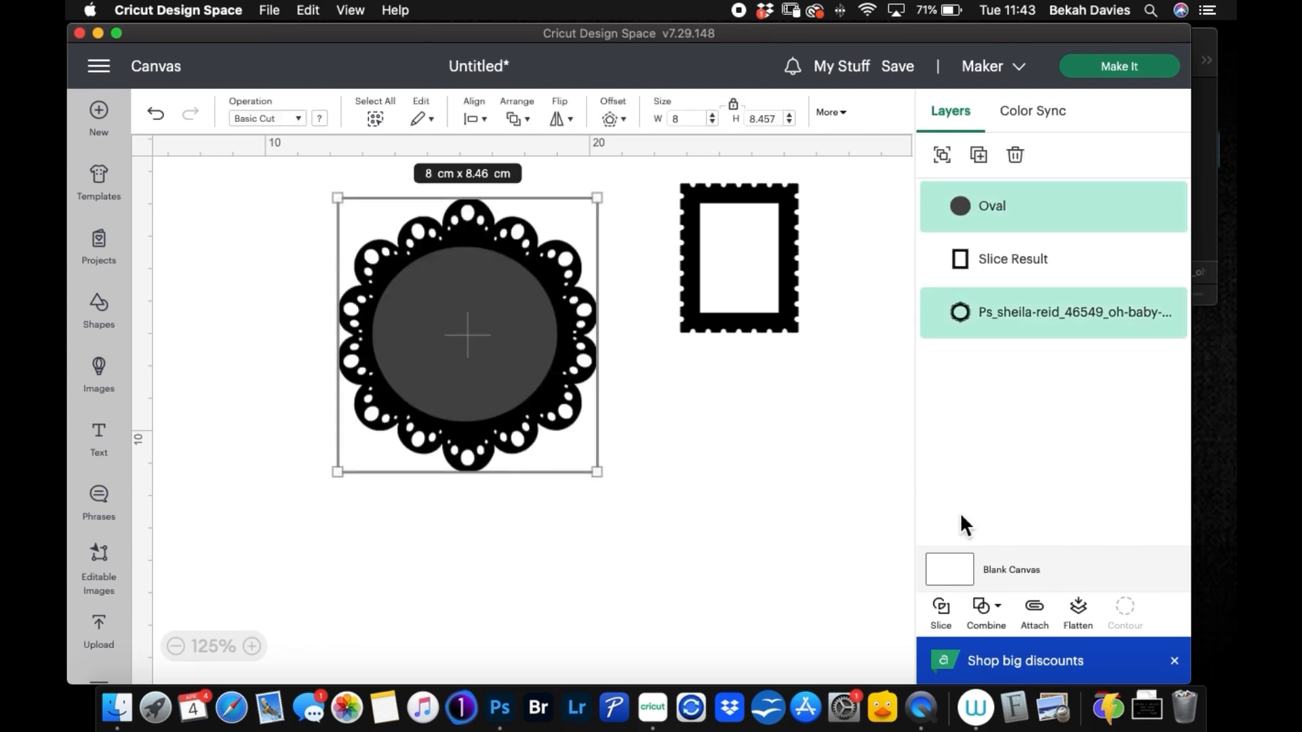
click(987, 610)
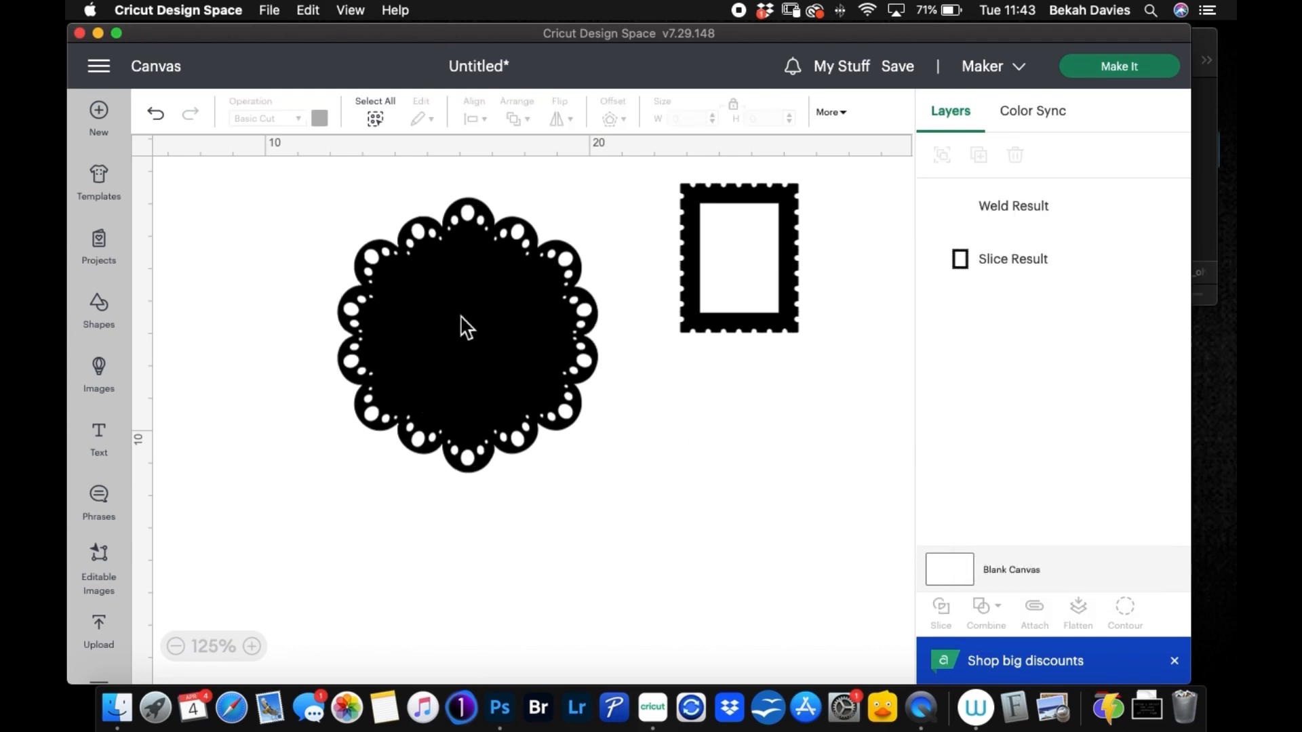
click(407, 324)
drag(407, 324, 308, 309)
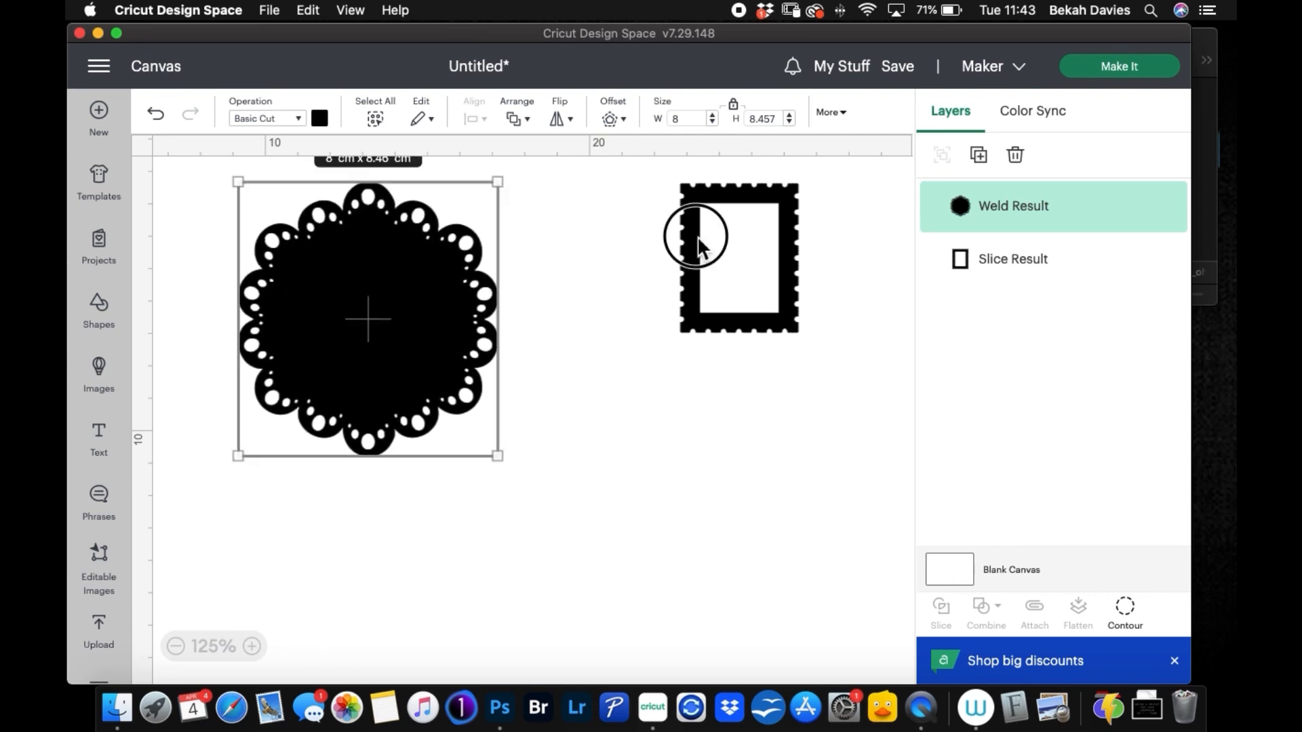
Step: Move the stamp frame closer to the solid scalloped shape and enlarge it slightly with its proportions locked
click(699, 245)
drag(690, 232, 600, 266)
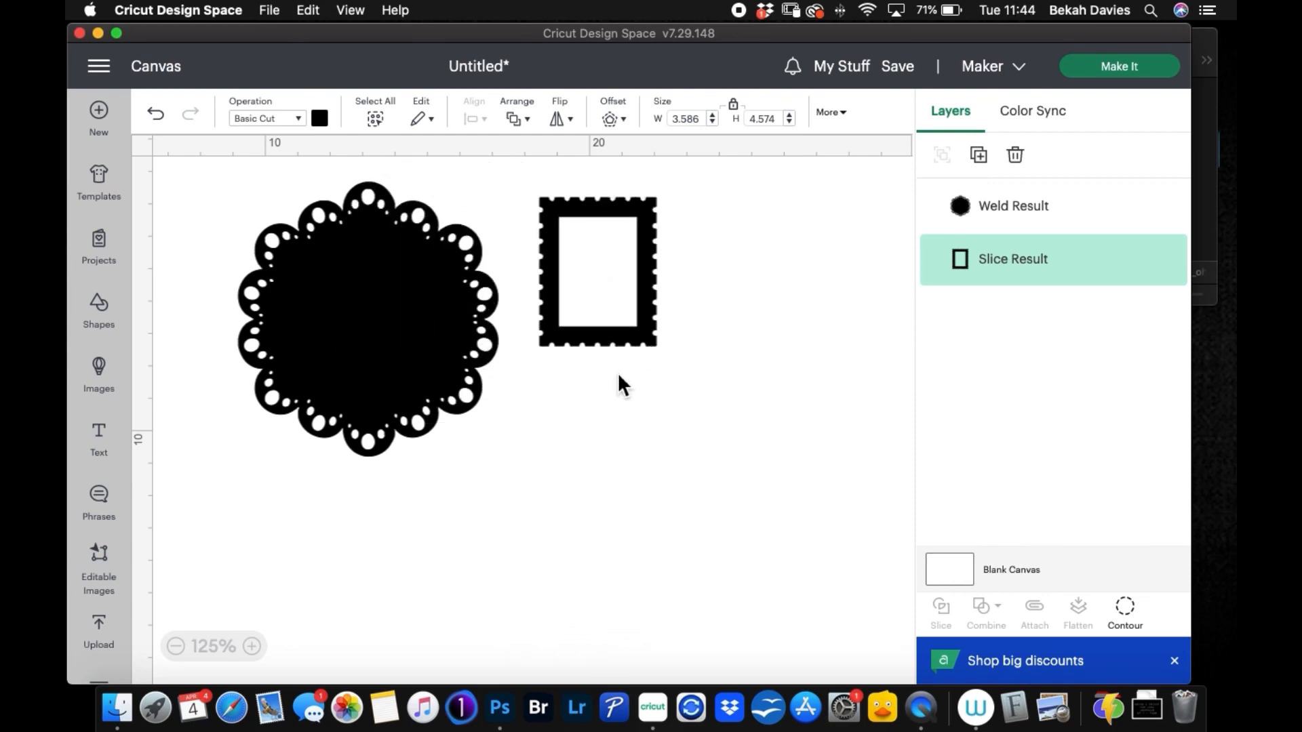
click(685, 121)
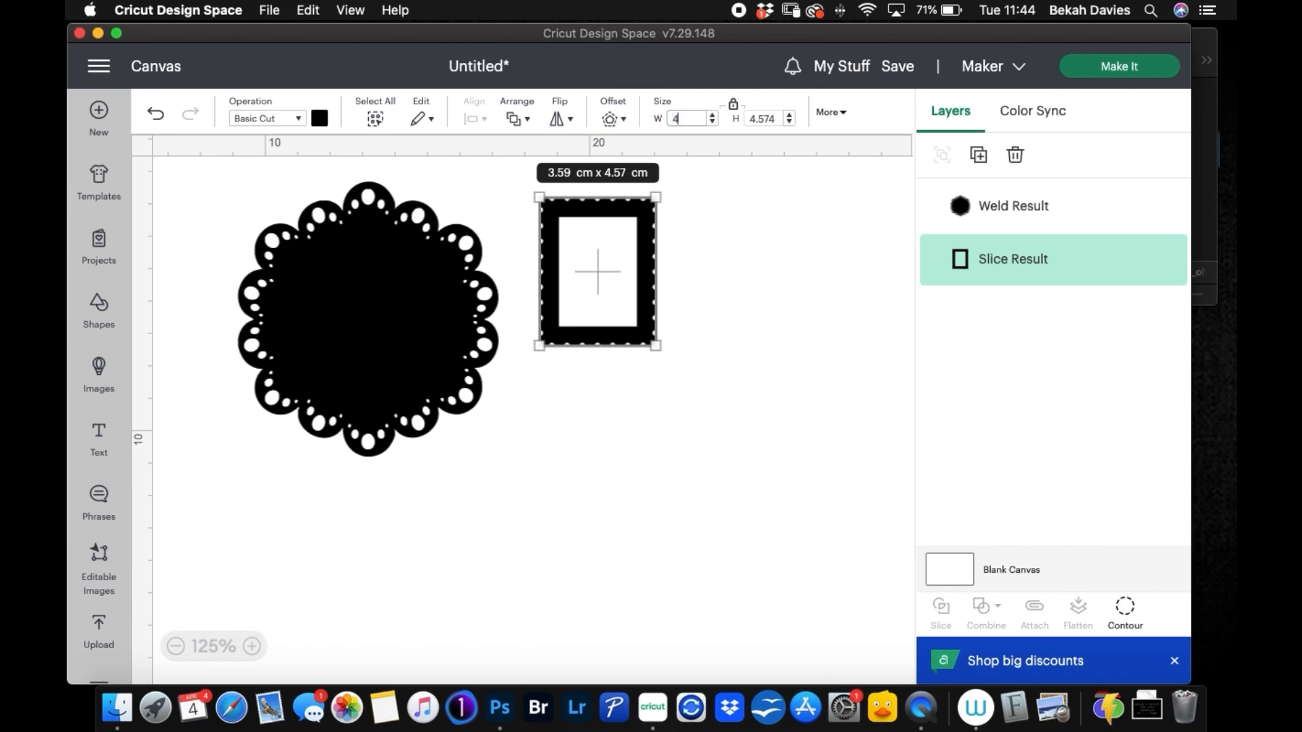
key(Return)
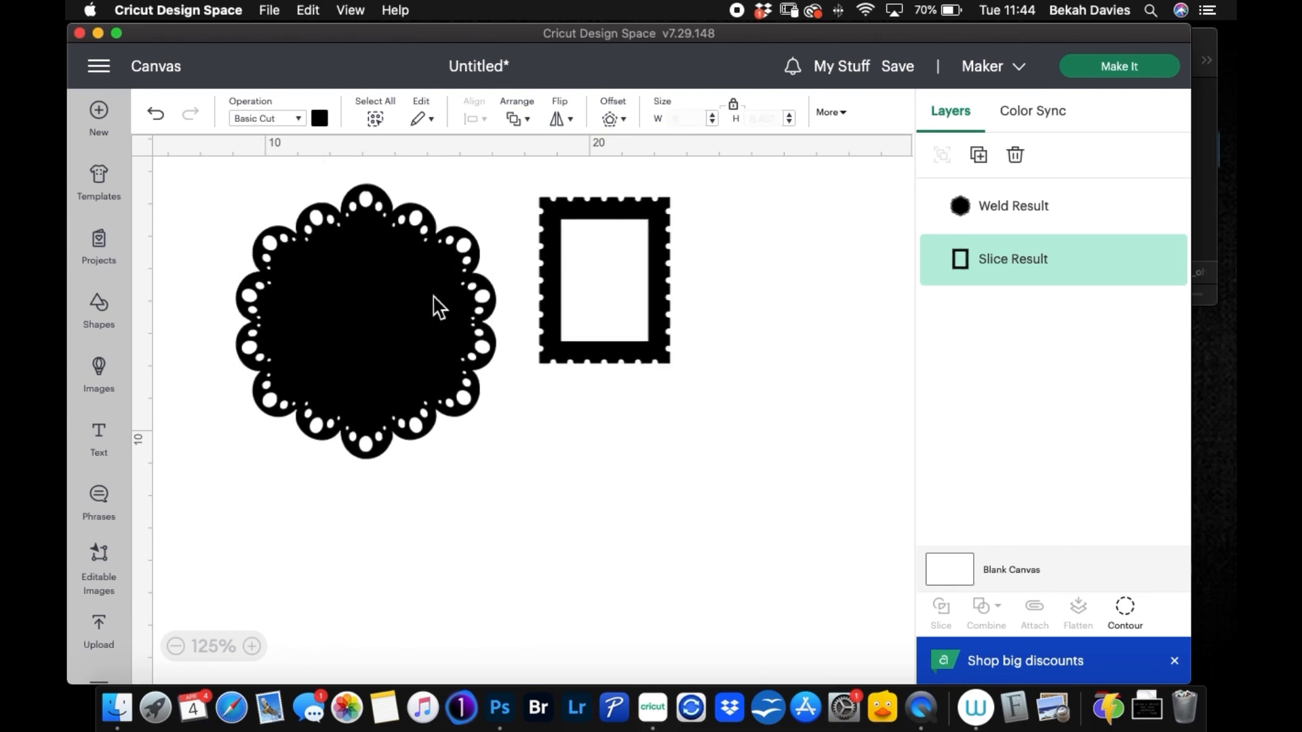
Step: Set the solid scalloped shape's width to 7.5 cm with proportions locked and nudge it slightly to the left
click(436, 302)
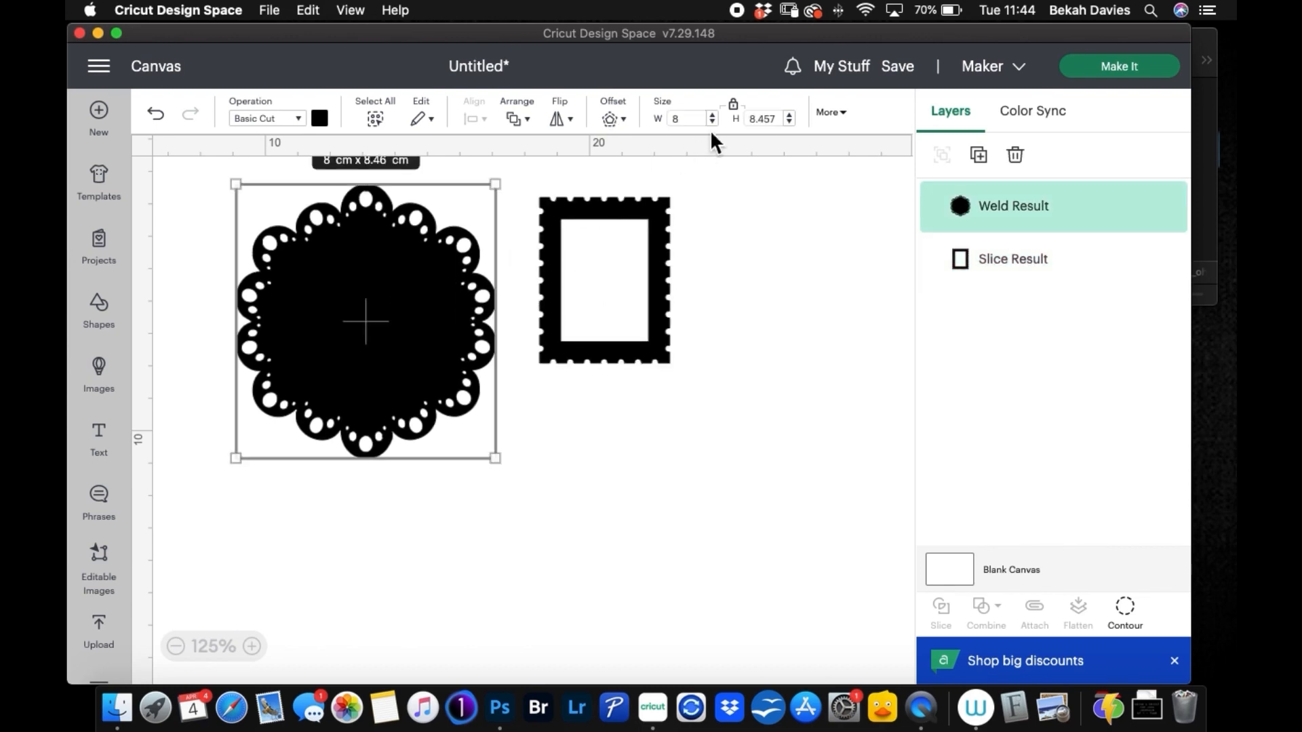
click(676, 120)
text(7.5)
key(Return)
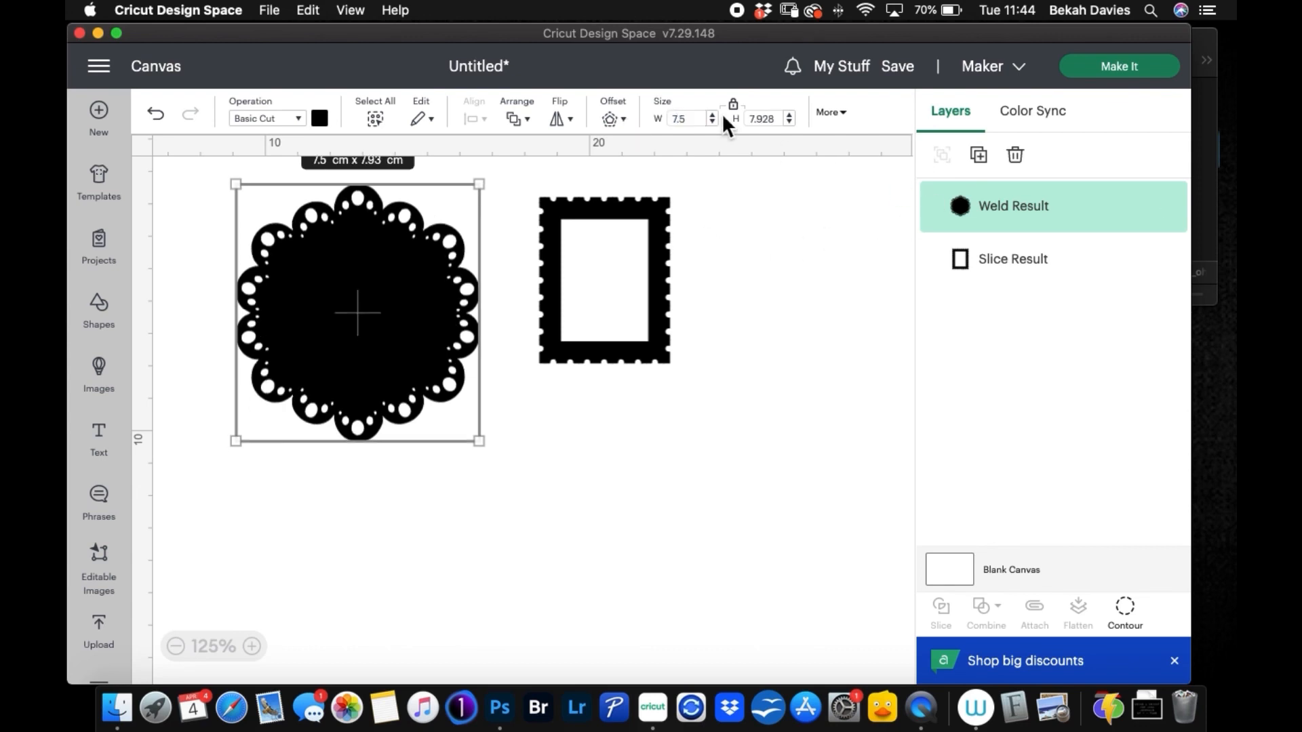
click(734, 297)
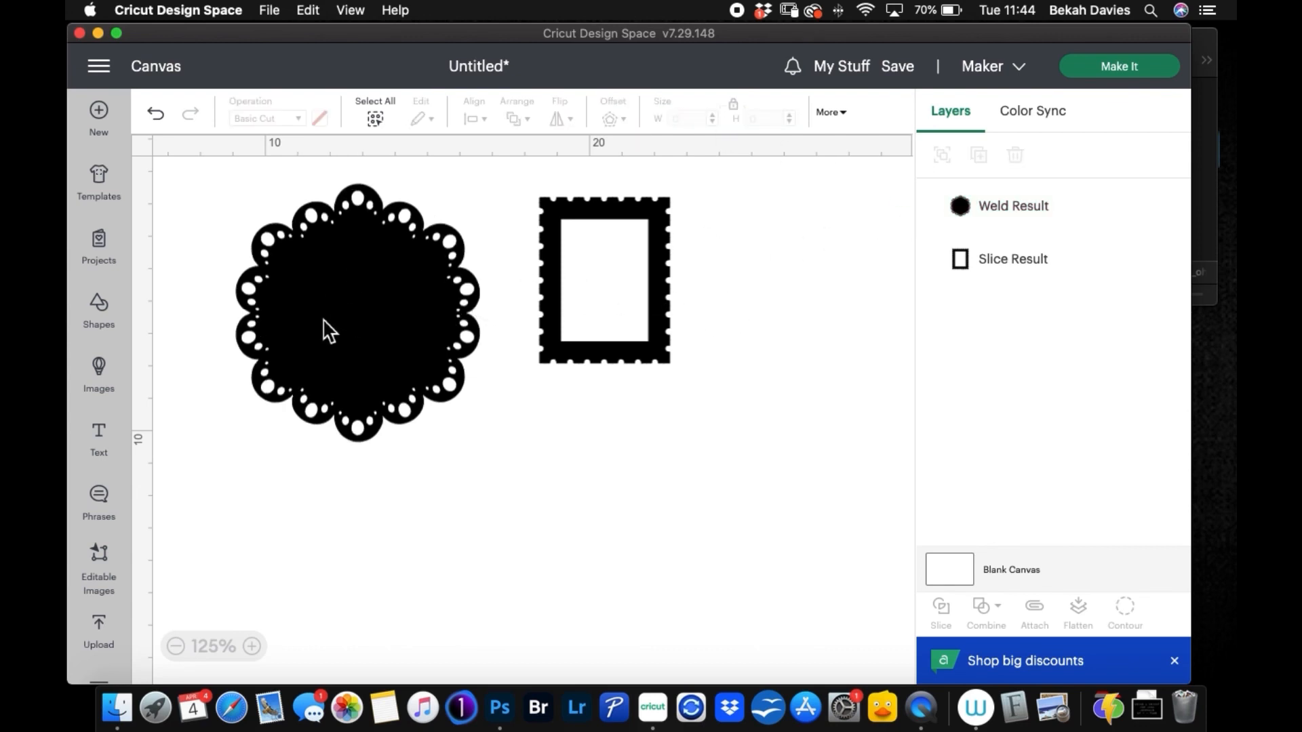
click(352, 283)
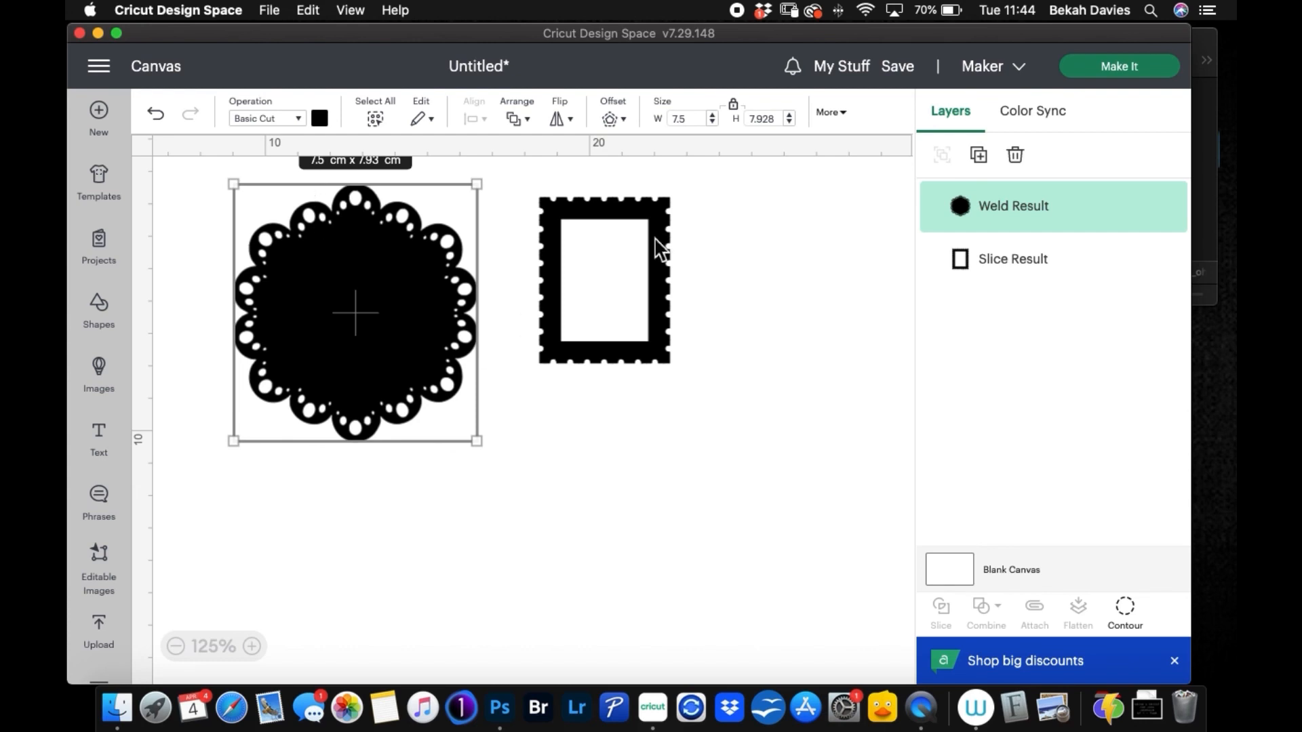
click(755, 247)
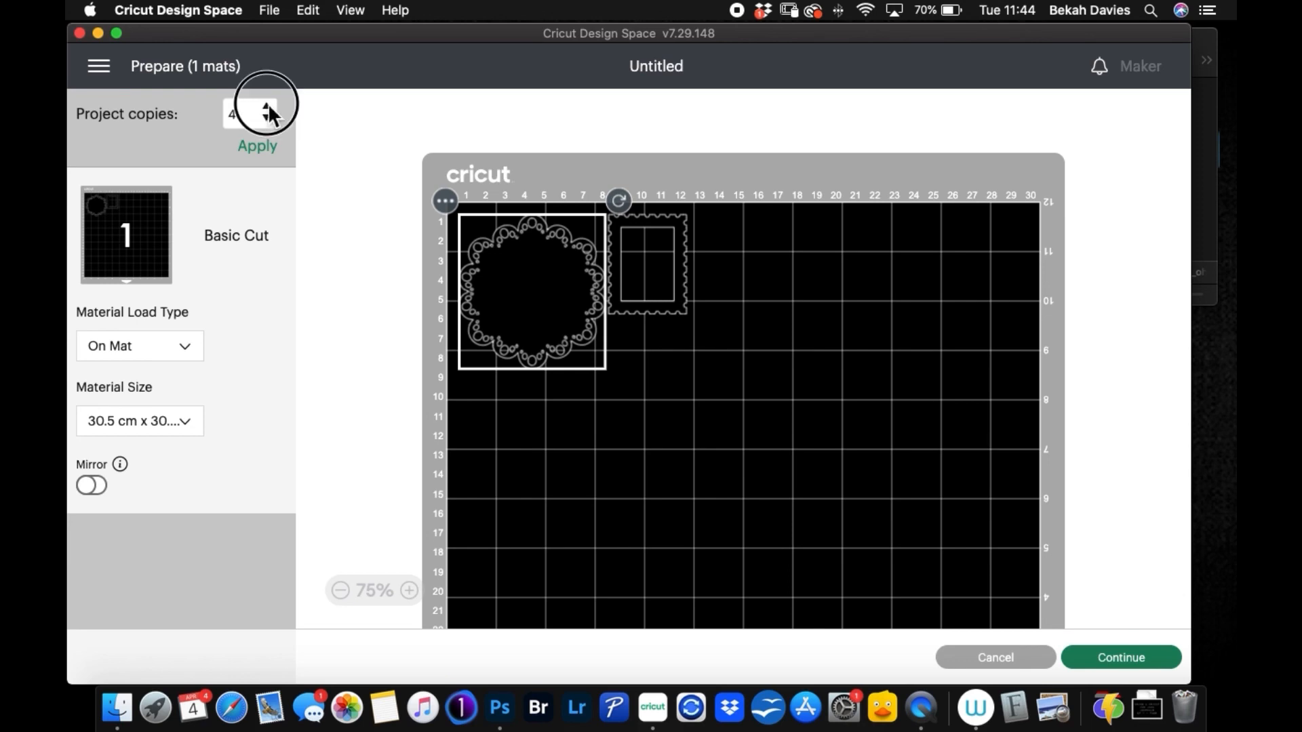
Step: Try a mat layout with 6 project copies and reset the project to 1 copy
click(267, 105)
click(256, 147)
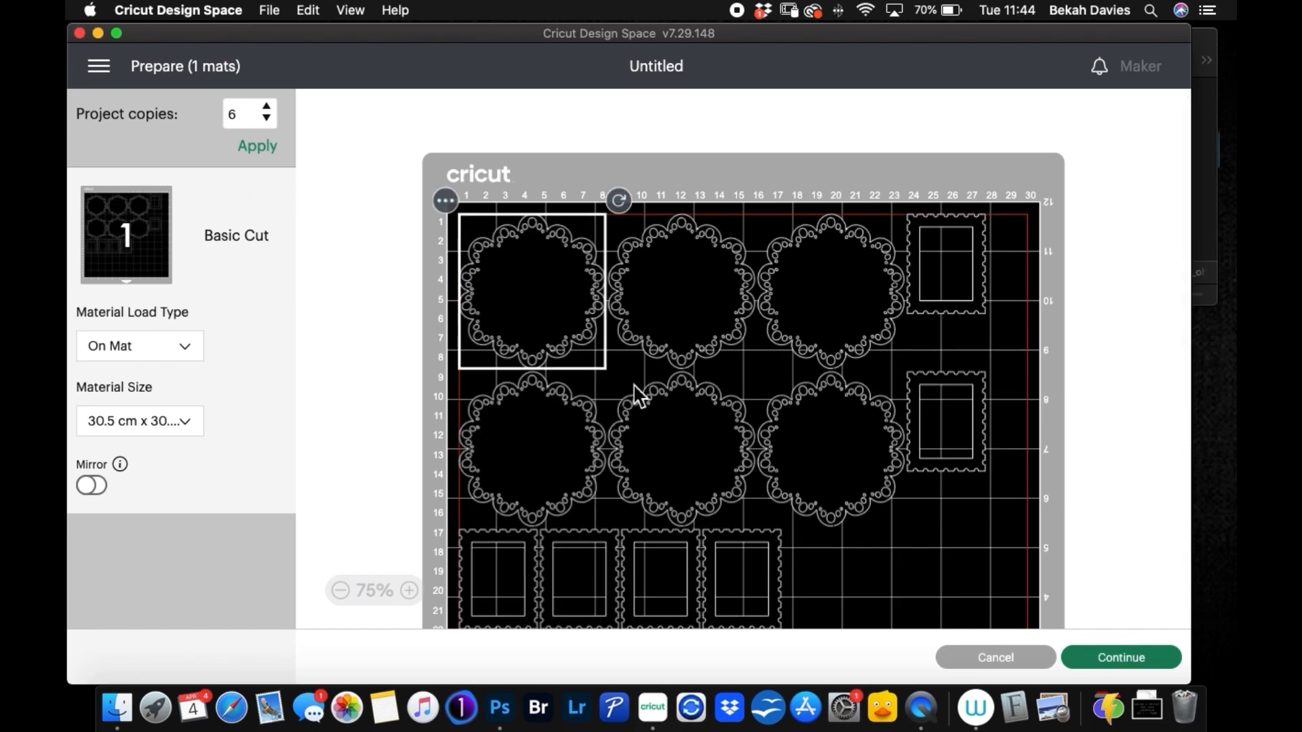
click(267, 117)
click(266, 117)
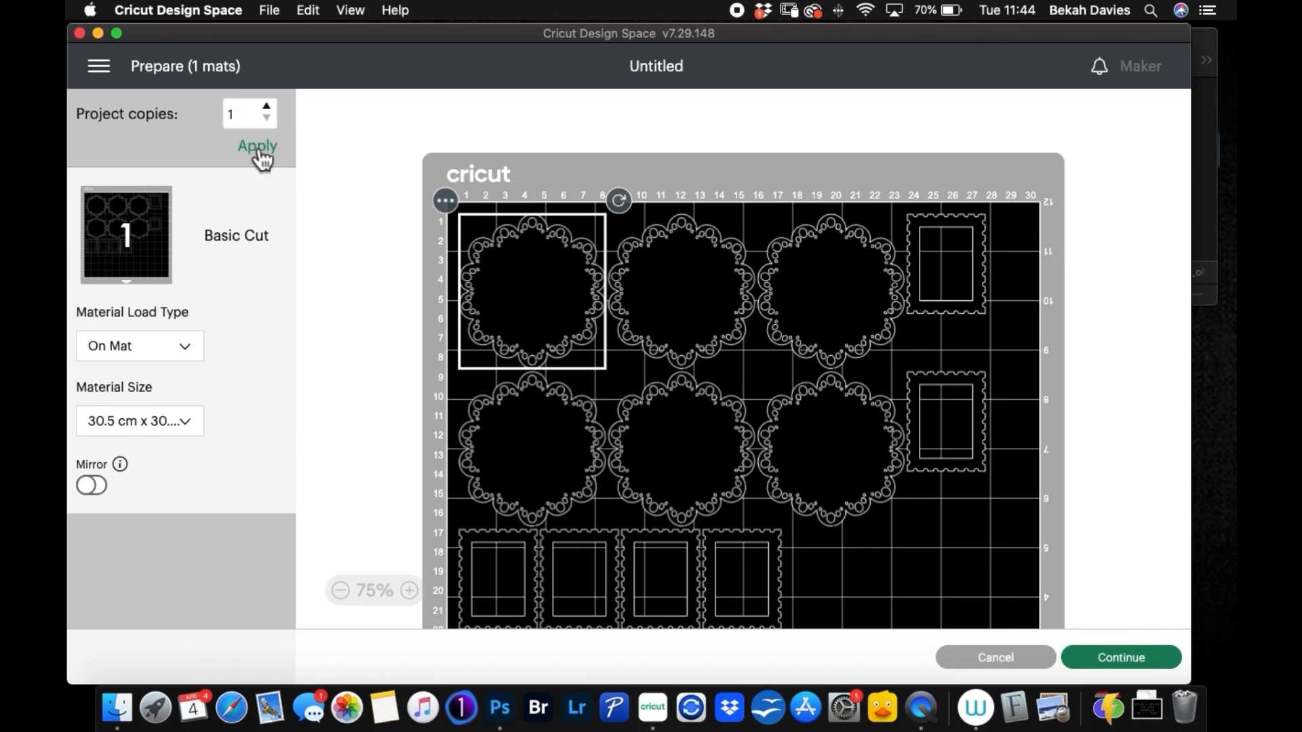
click(260, 148)
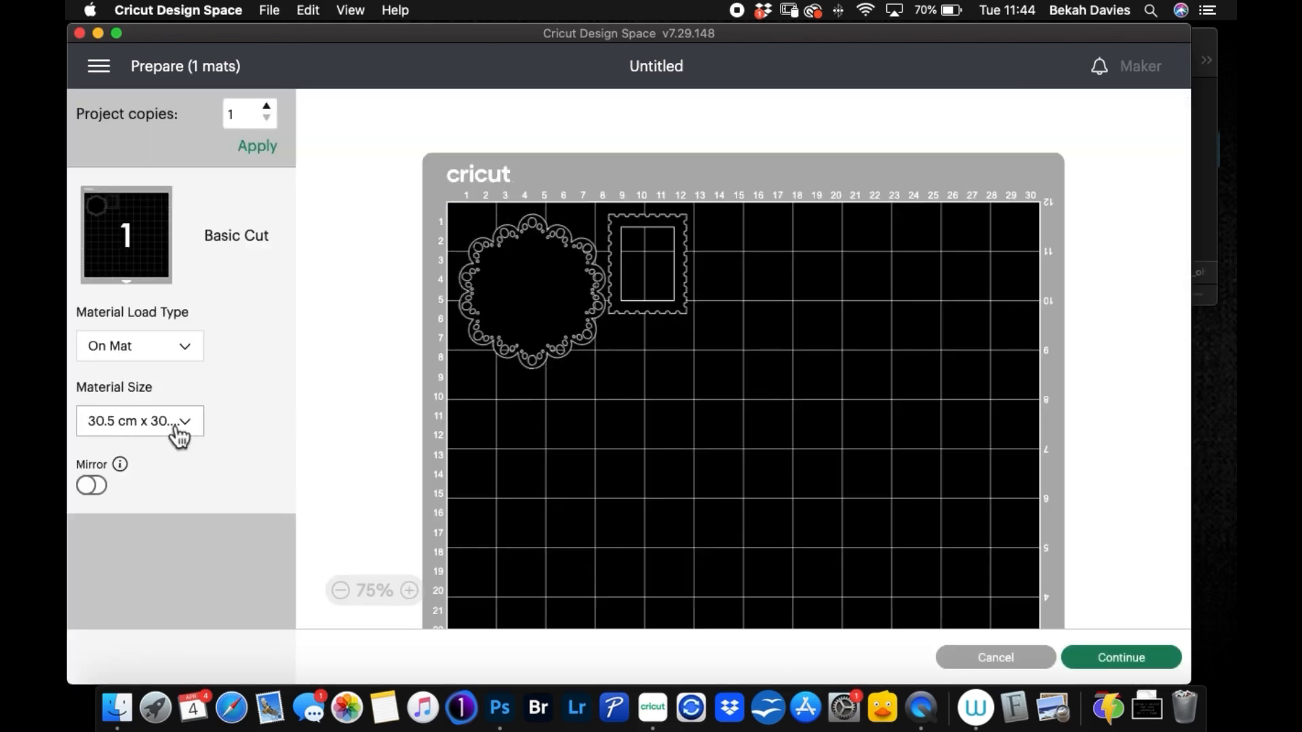
Step: Set the material size to 21 cm x 29.7 cm (A4) and shift the stamp frame slightly right on the mat
click(177, 432)
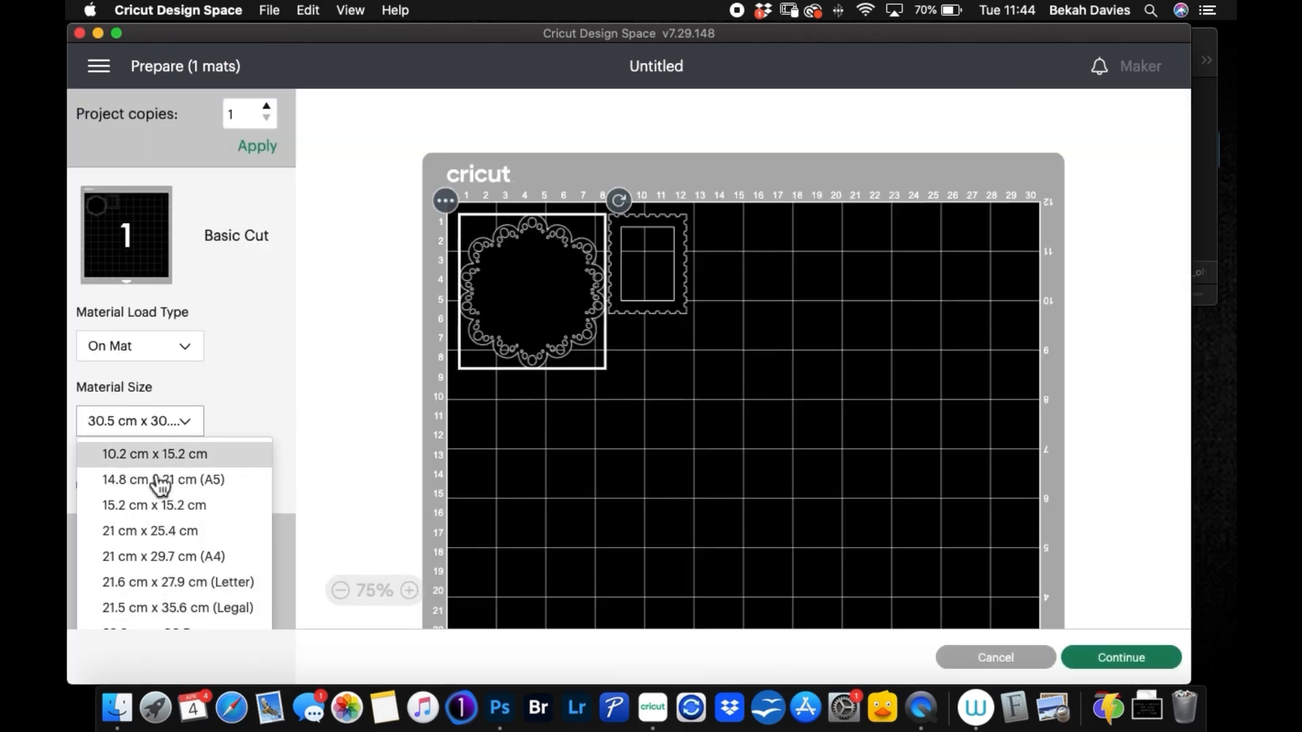
click(153, 556)
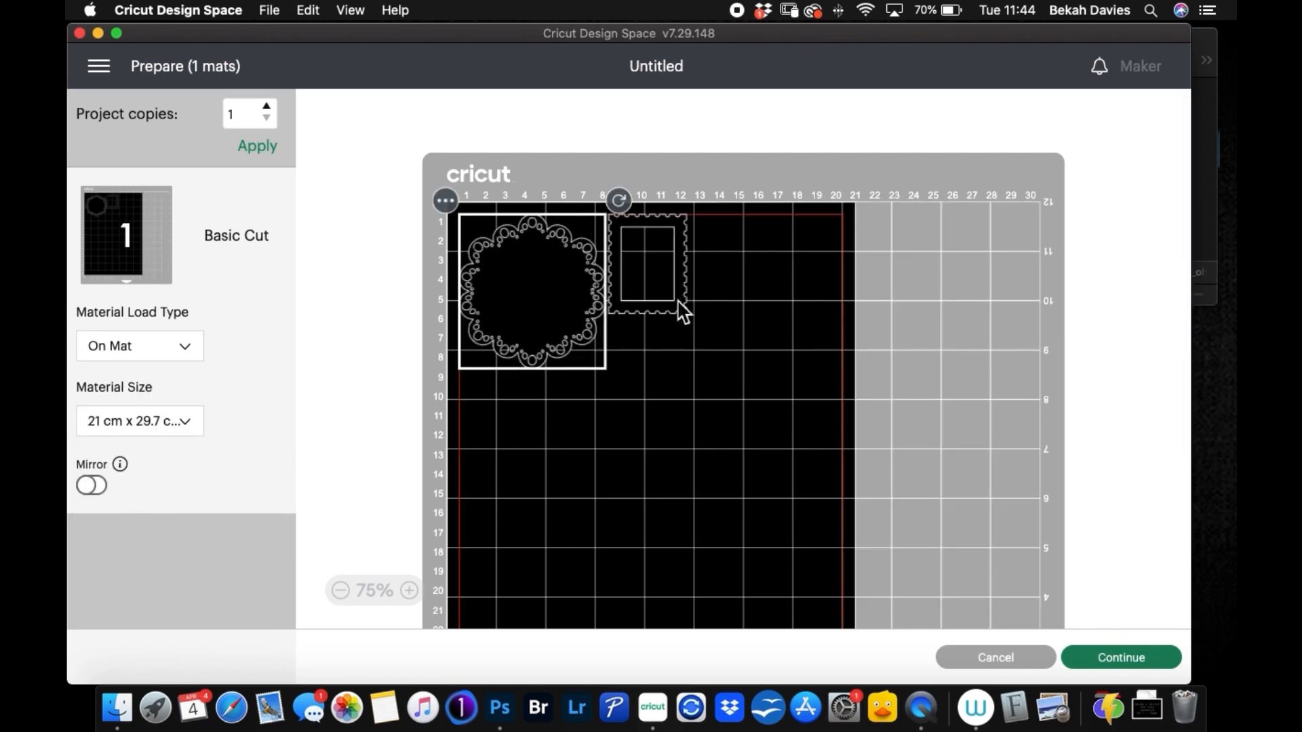
click(662, 291)
drag(648, 261, 656, 262)
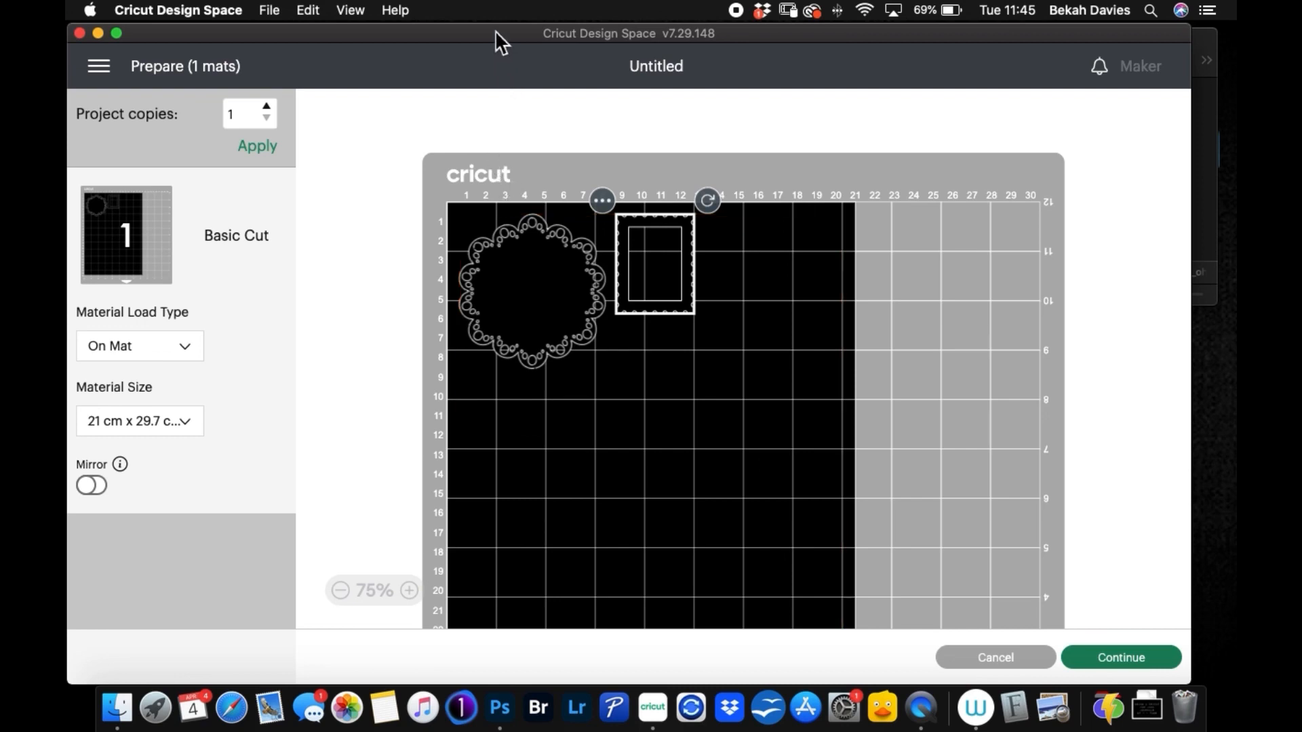
drag(491, 33, 514, 56)
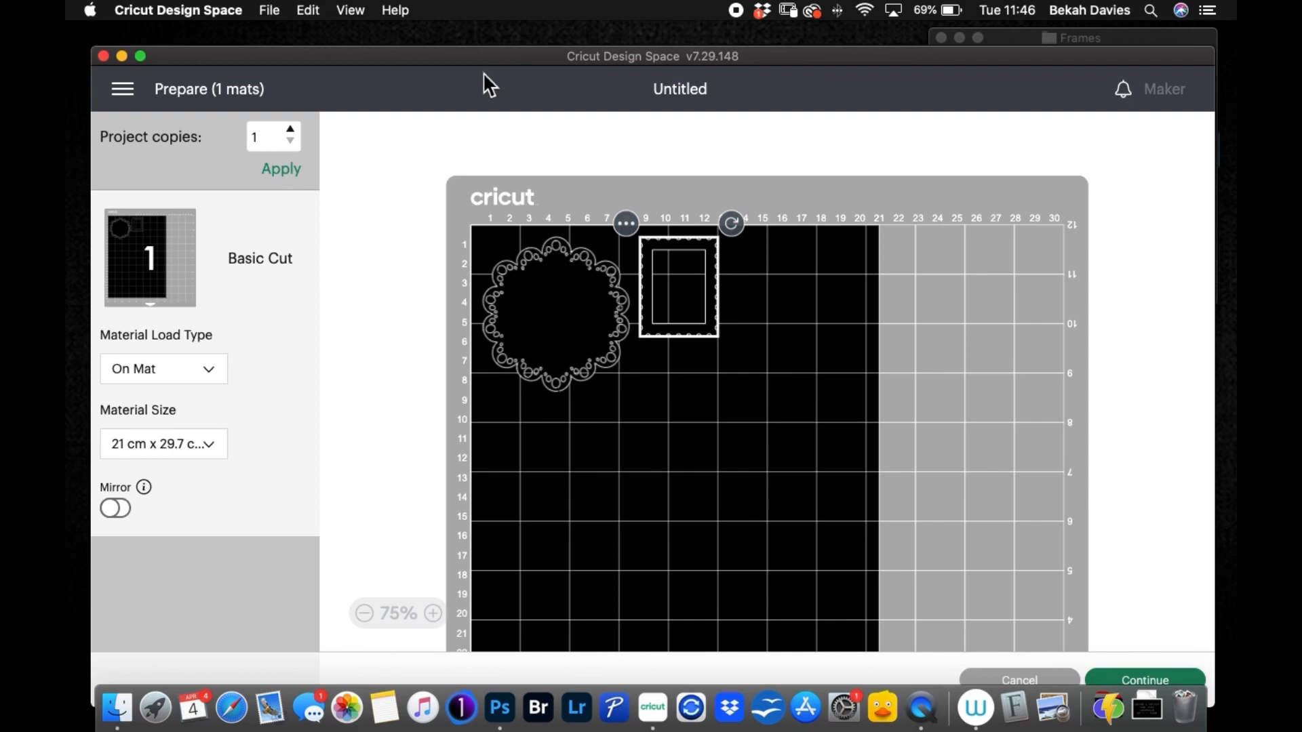
mouse_move(475, 55)
mouse_down()
mouse_move(470, 42)
mouse_move(482, 50)
mouse_up()
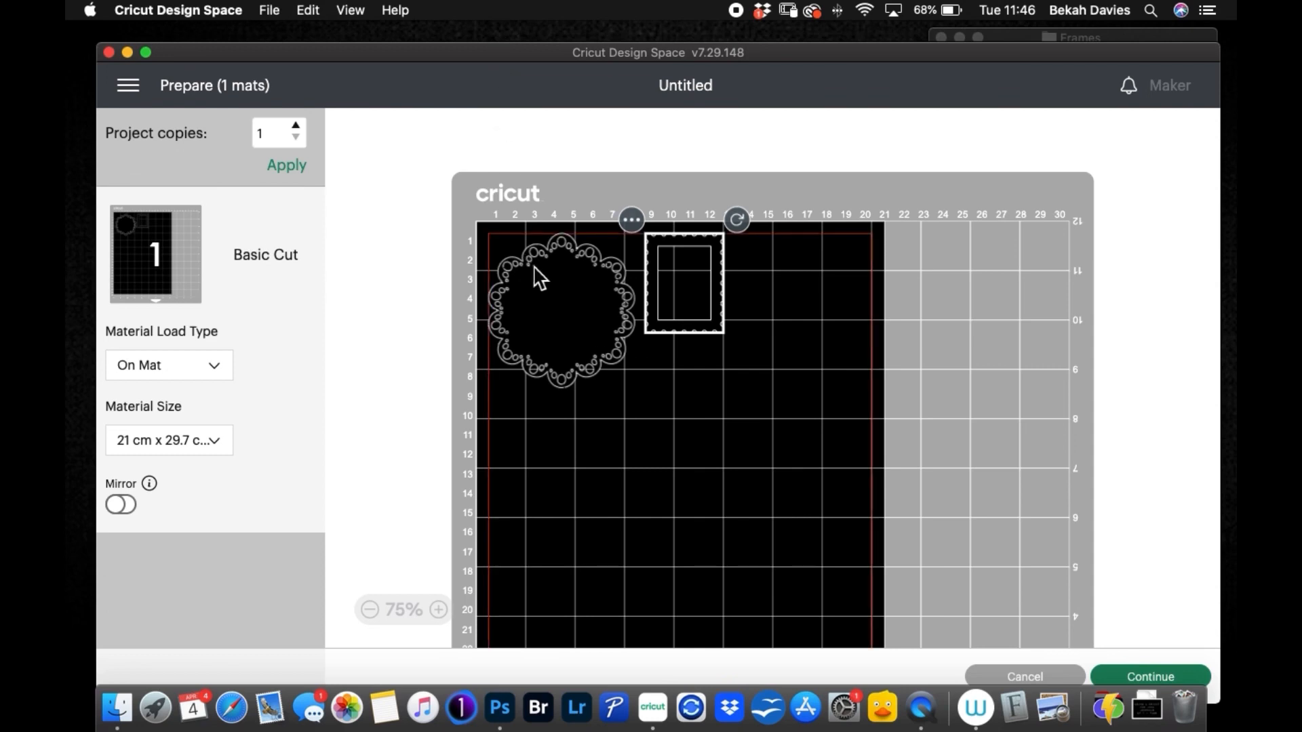
drag(440, 47, 384, 31)
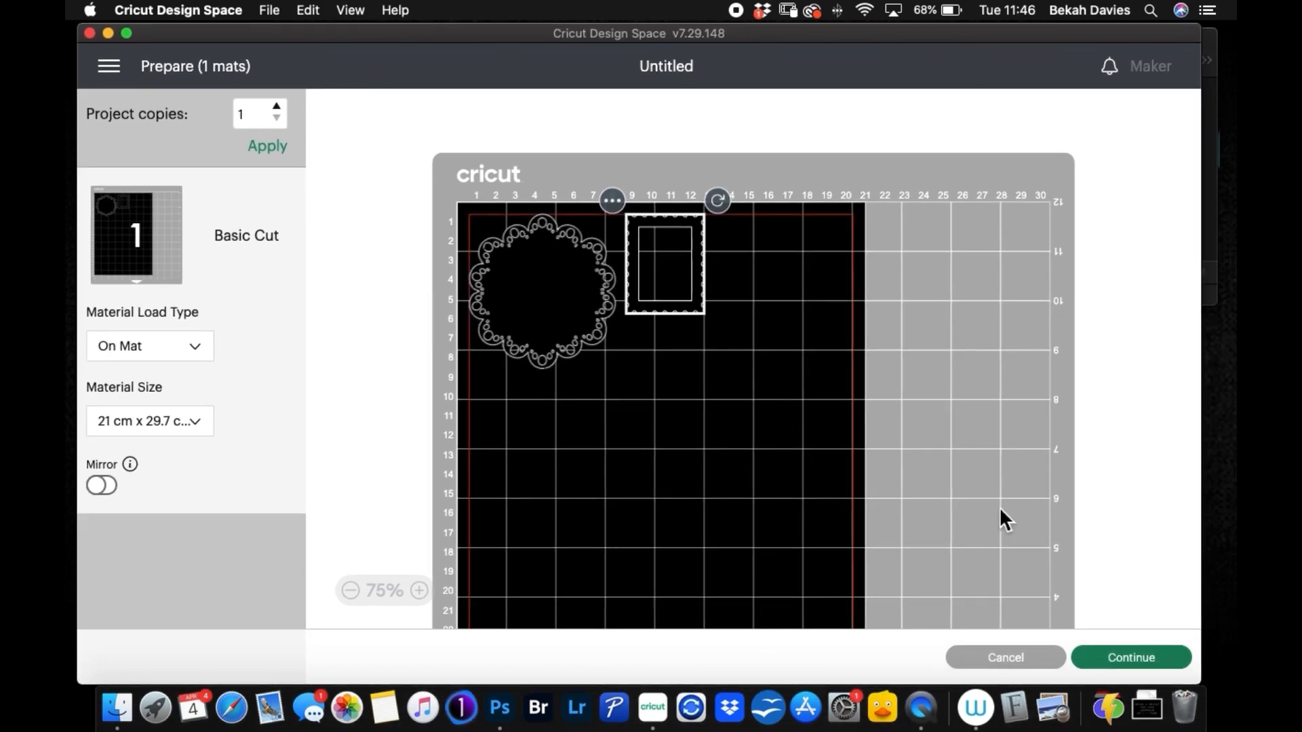
Step: Continue to the cutting setup and set the base material to Medium Cardstock – 80 lb (216 gsm)
click(1123, 652)
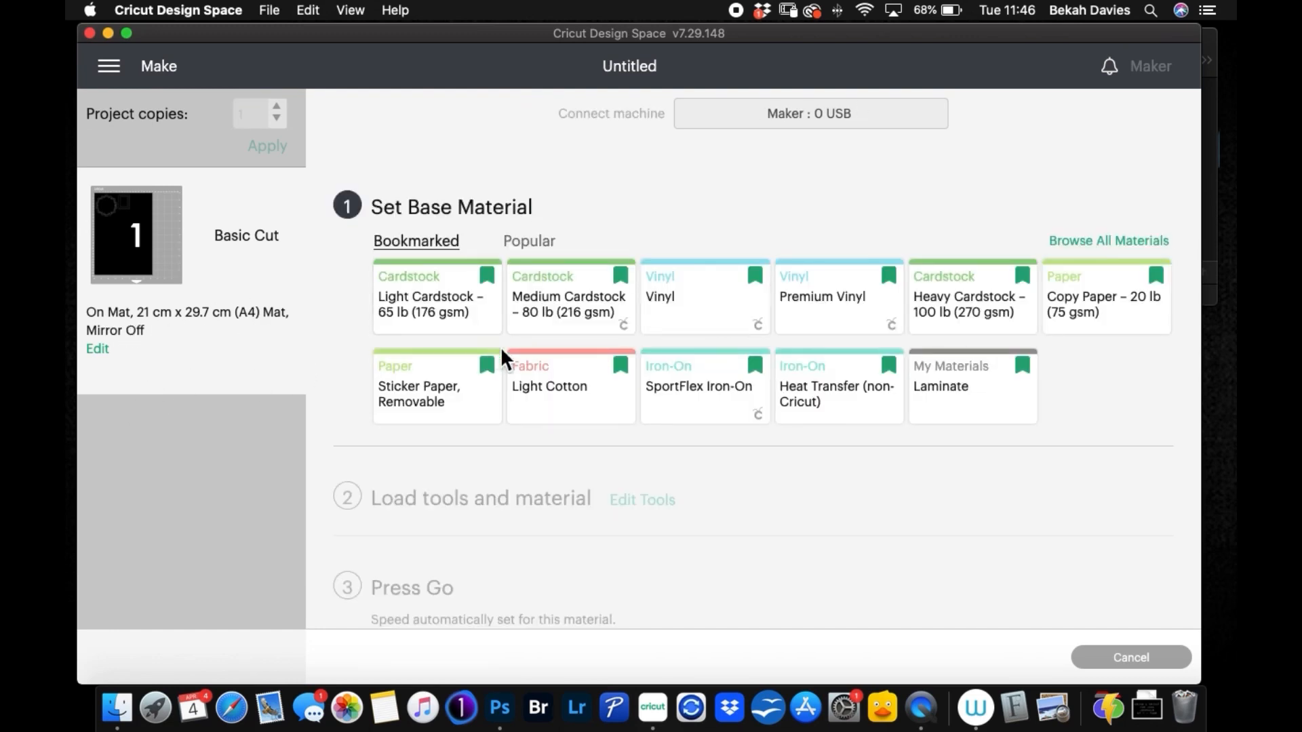
click(570, 323)
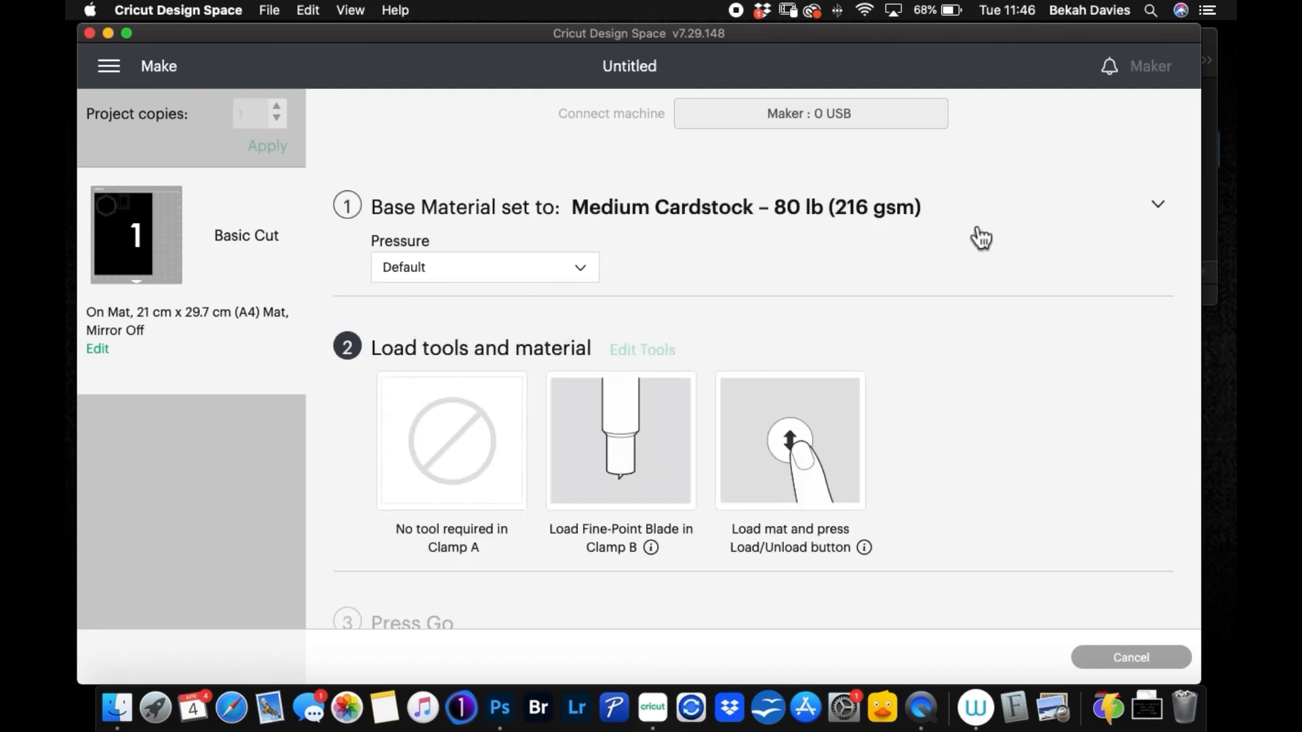
Step: Review the bookmarked base materials, the pressure options, and the tool loading and Go sections
click(1157, 206)
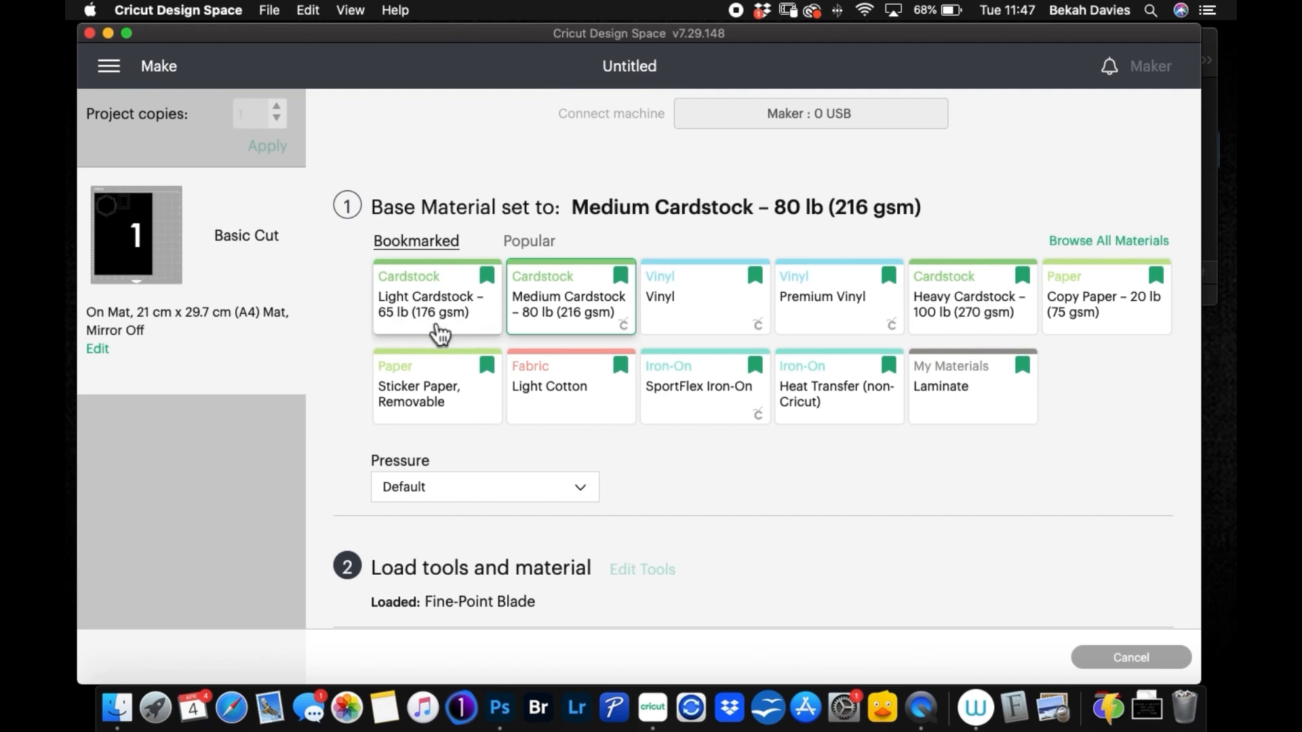
click(576, 494)
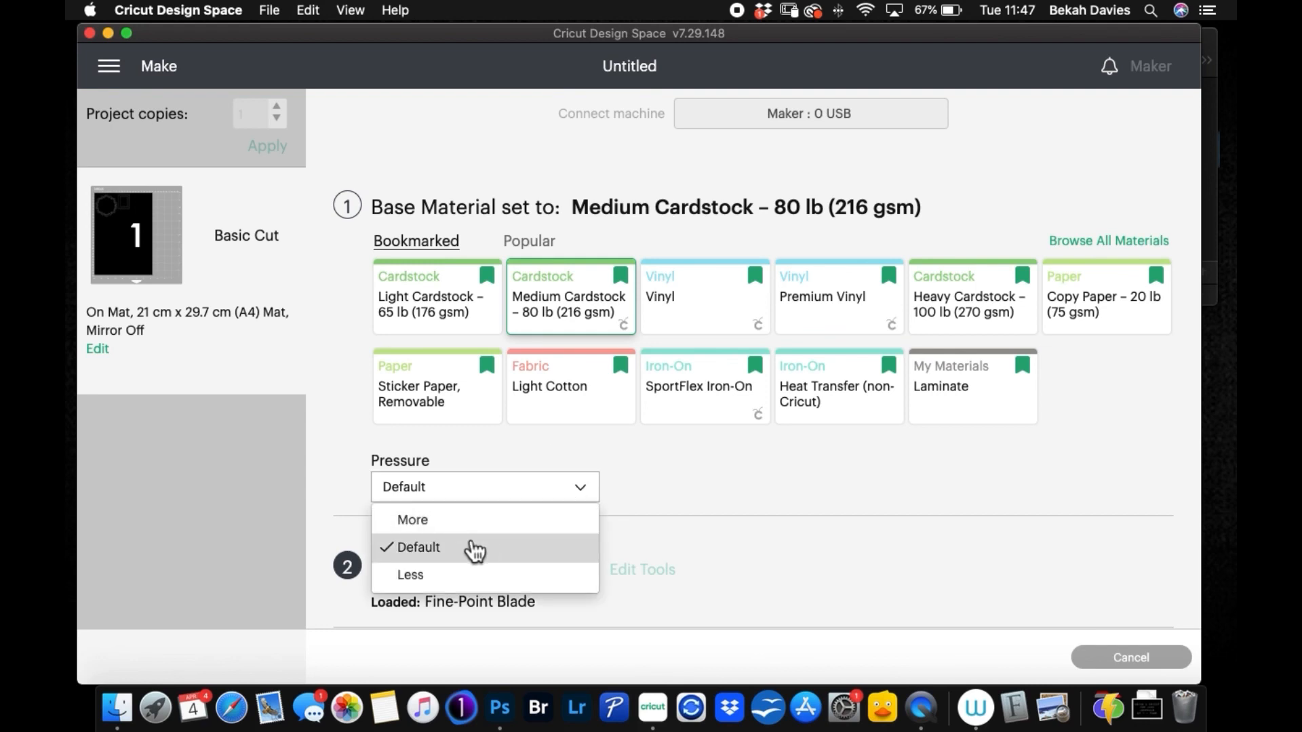
click(722, 468)
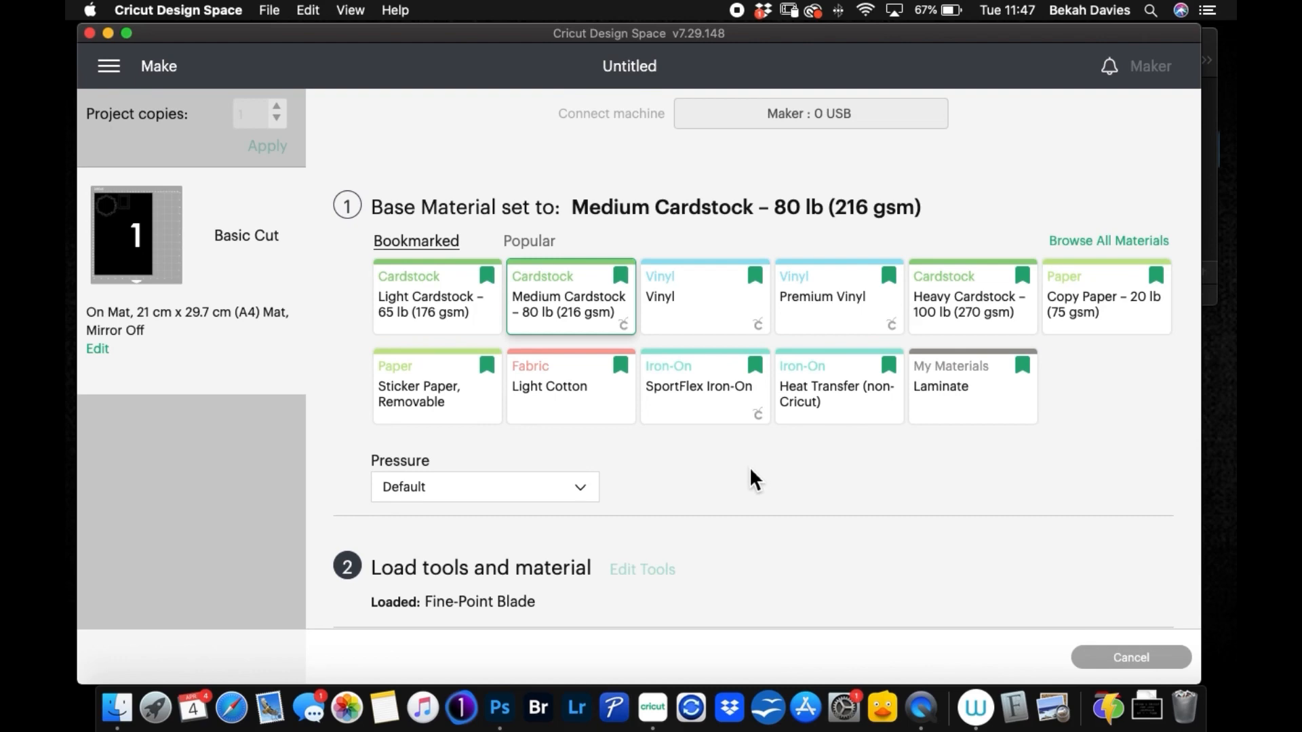
scroll(745, 478, down, 3)
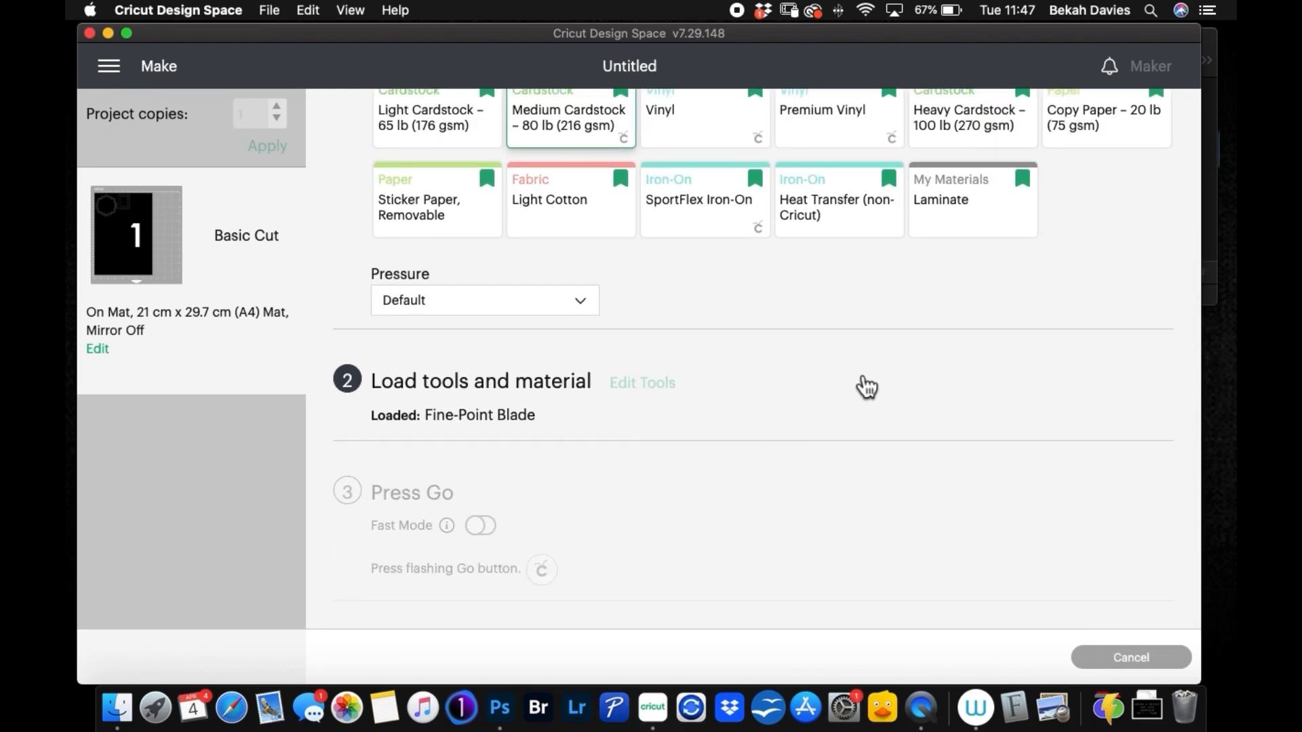
scroll(860, 383, up, 3)
scroll(857, 387, down, 1)
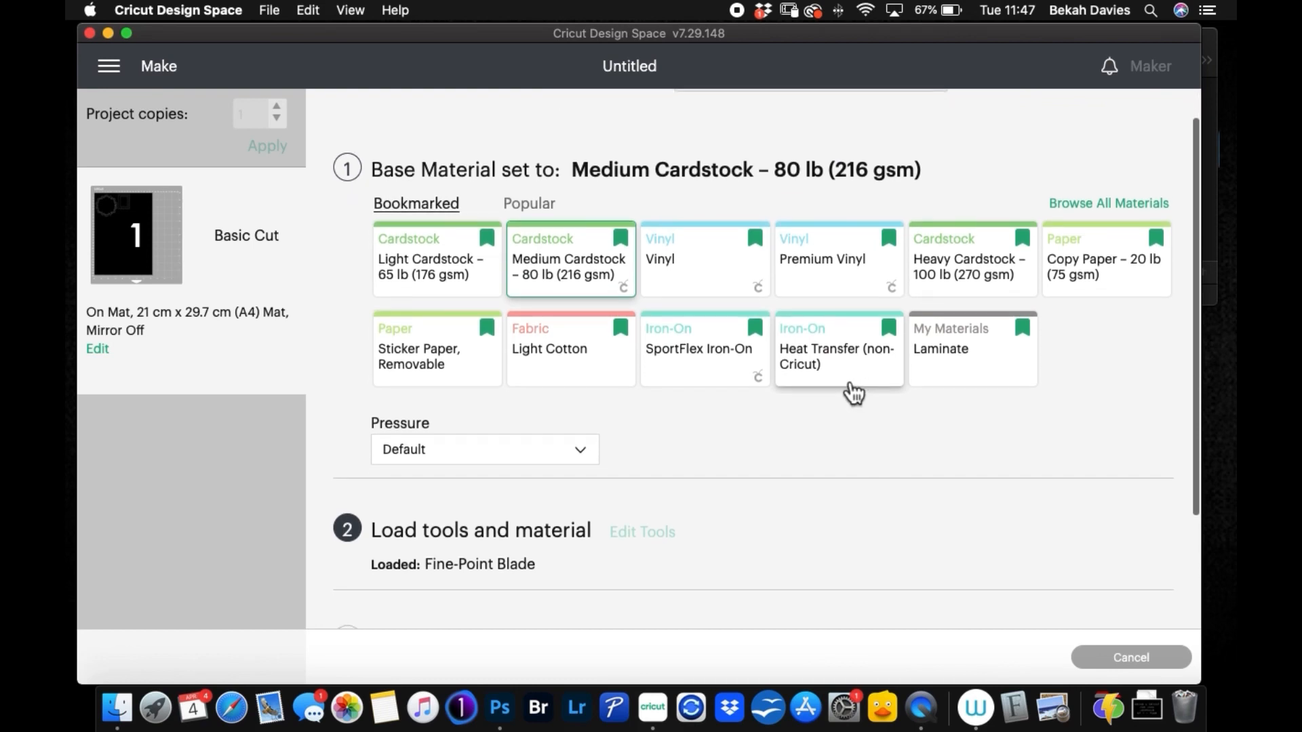
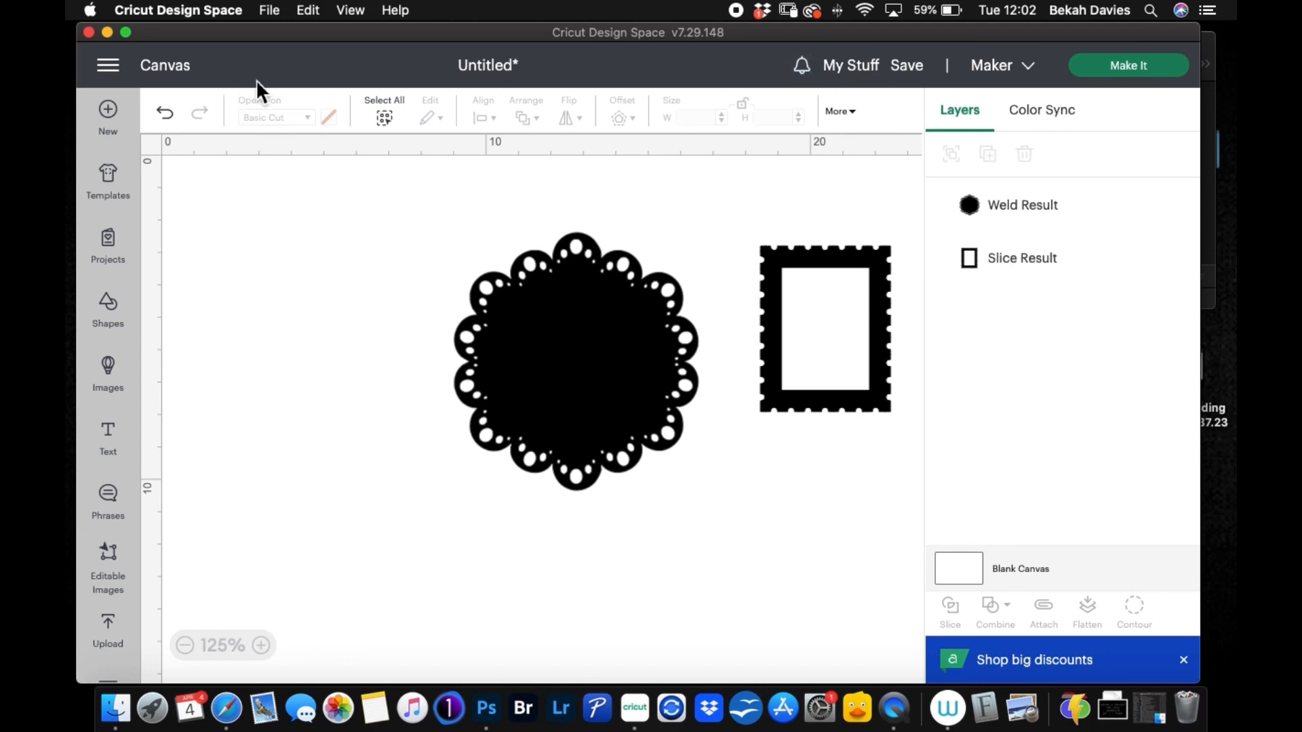
Step: Start a new blank project and open the image upload area
click(115, 126)
click(653, 99)
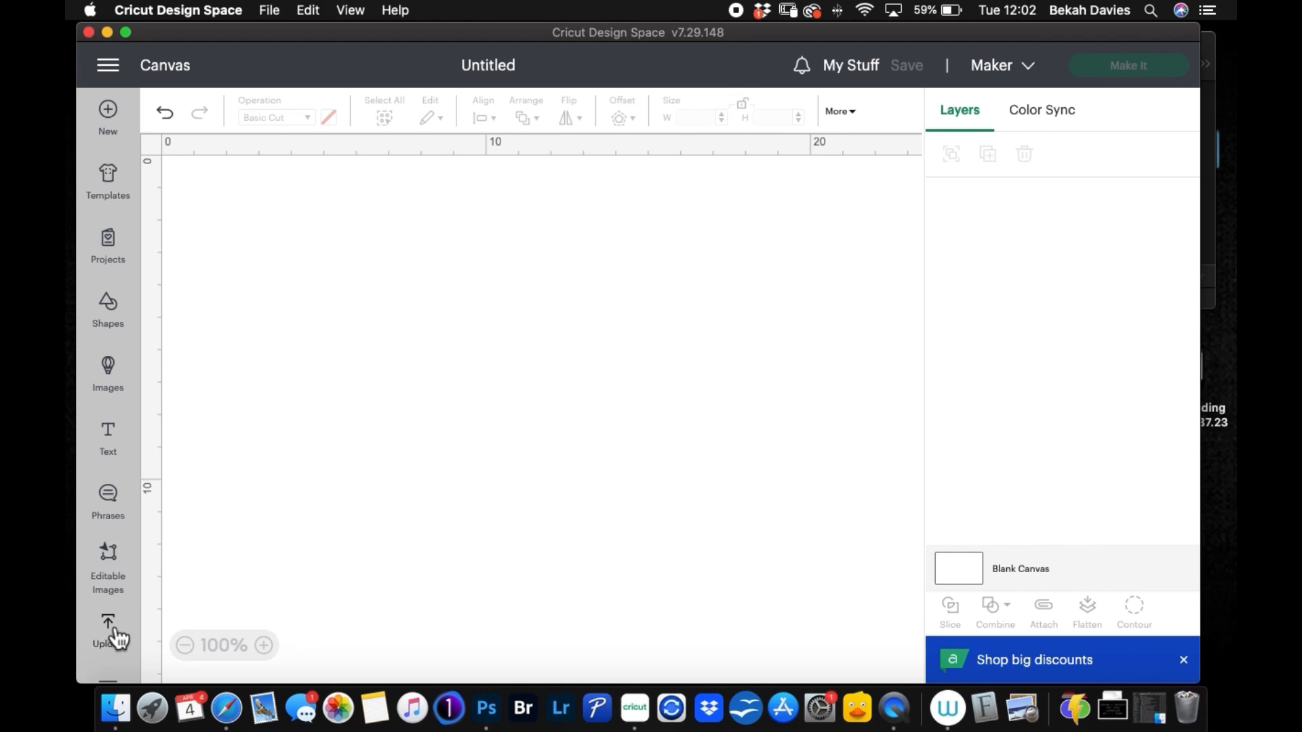
click(129, 635)
scroll(447, 441, down, 3)
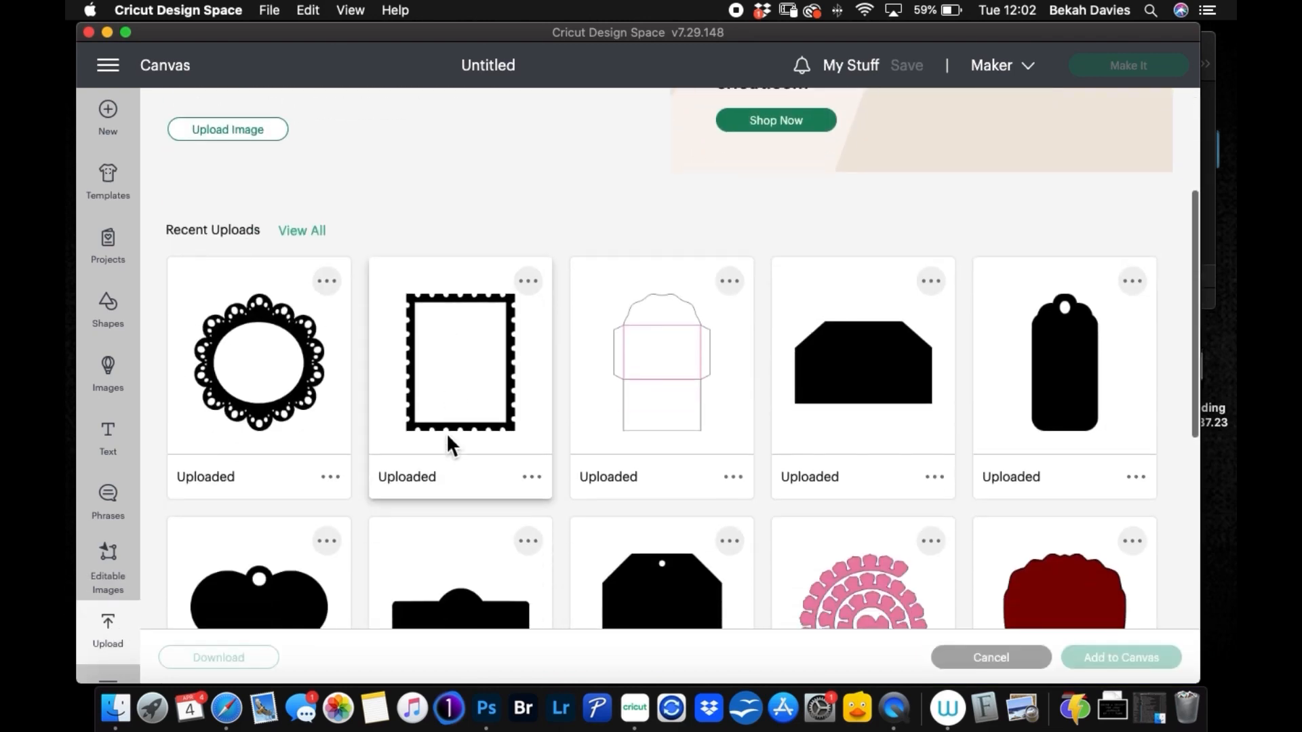
scroll(531, 378, up, 3)
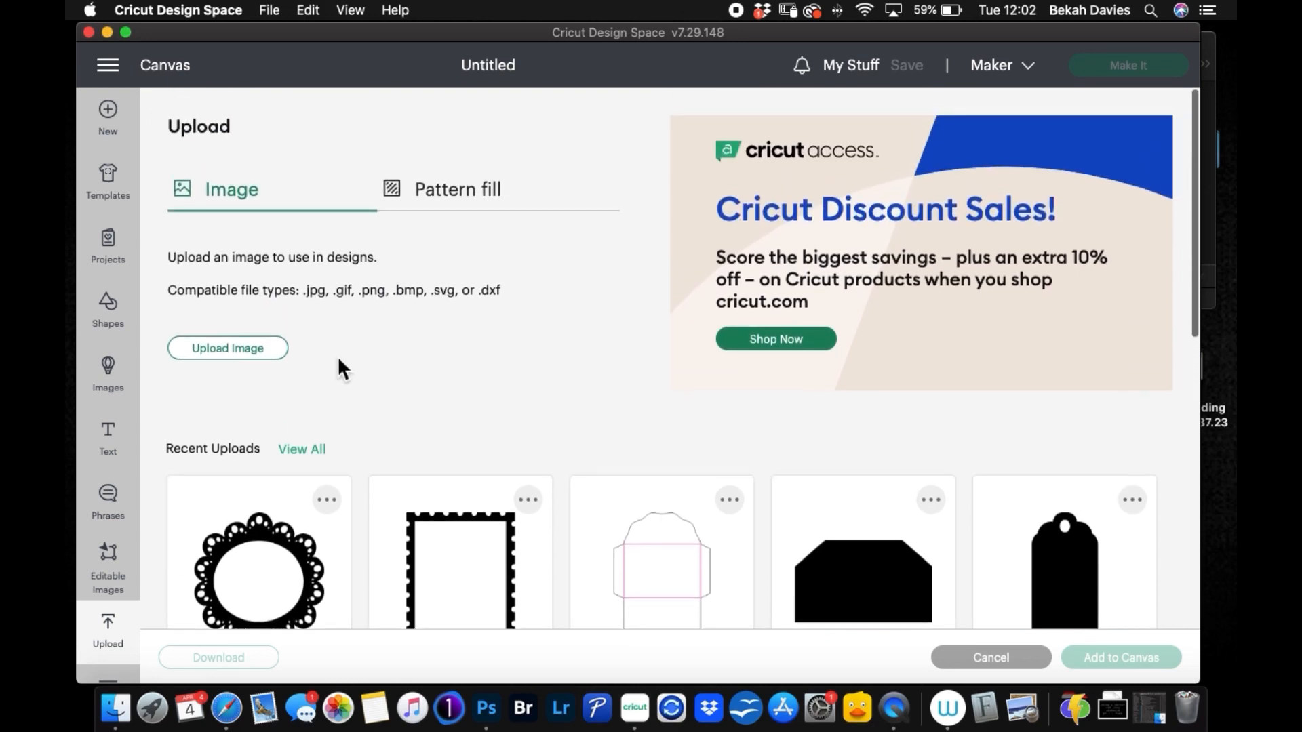
click(246, 349)
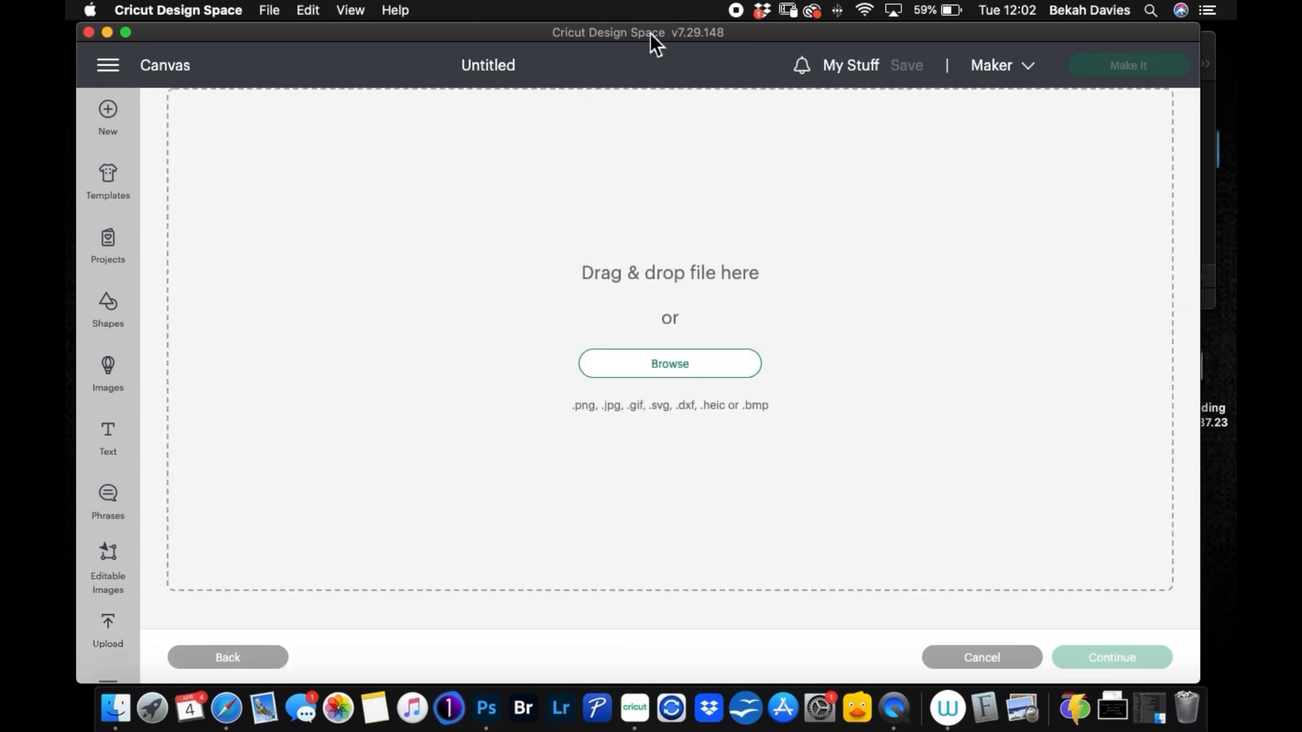
Step: Upload Label 15 Layer.svg from the Frames folder as a cut image, keeping its suggested name
drag(650, 32, 509, 31)
click(1140, 64)
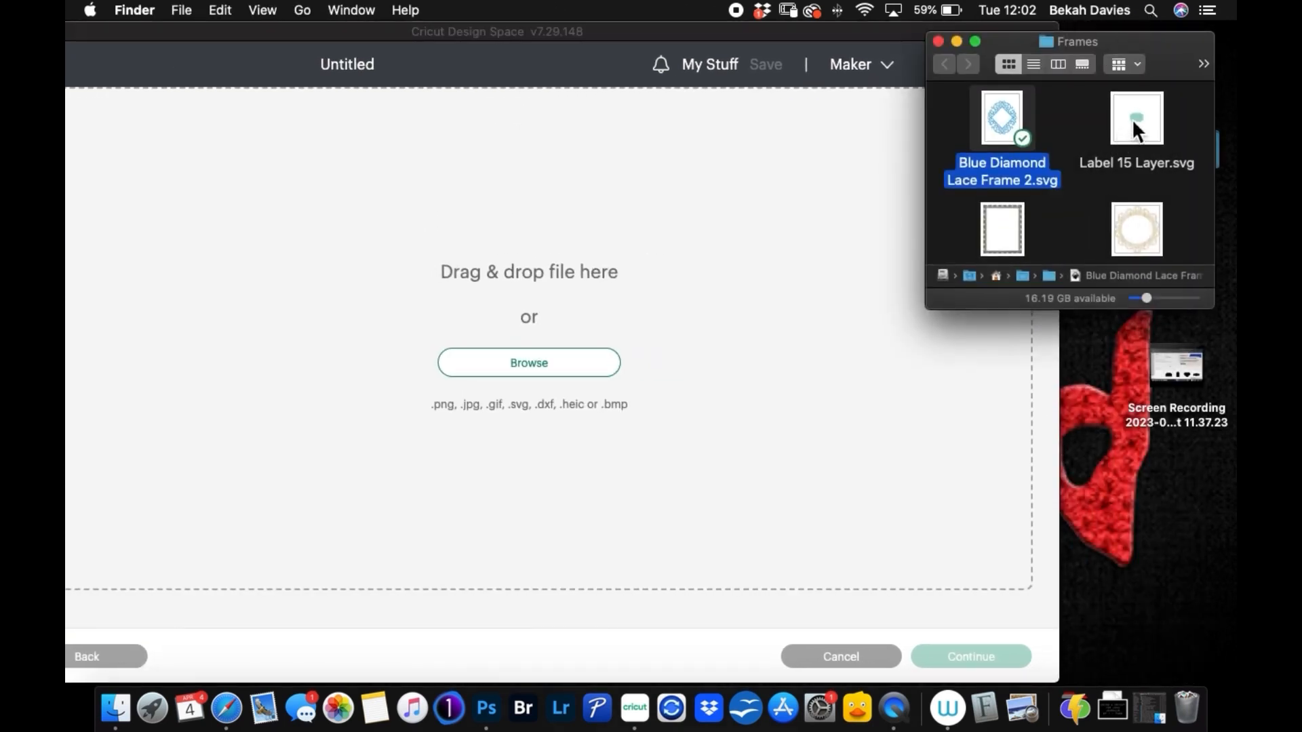
drag(1133, 119, 575, 355)
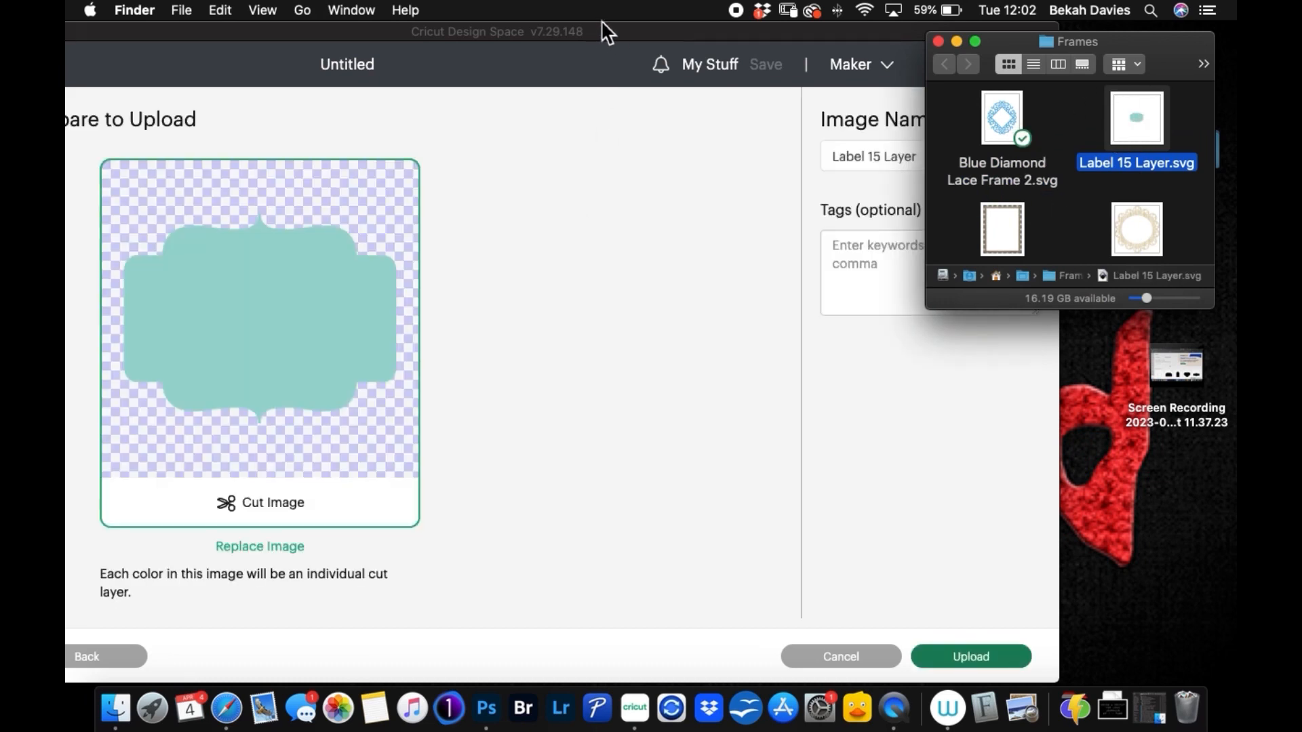
drag(602, 22, 721, 14)
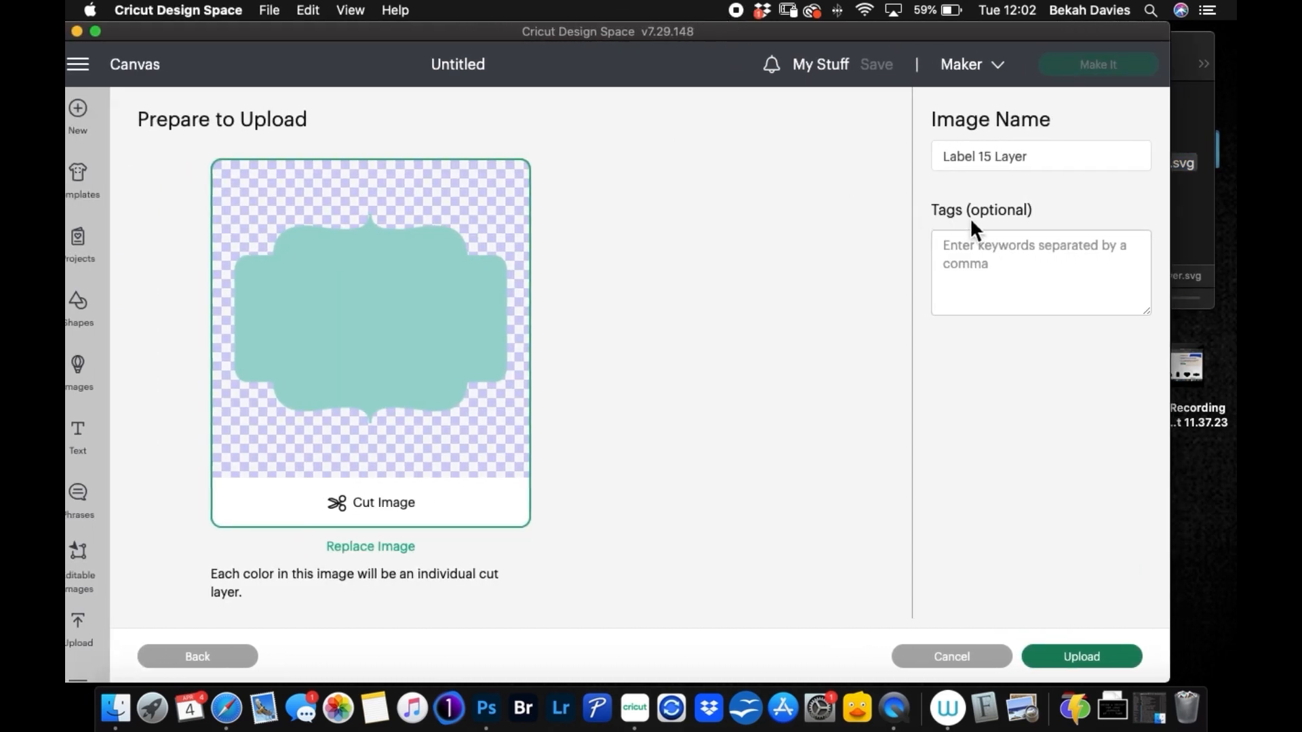
click(1068, 658)
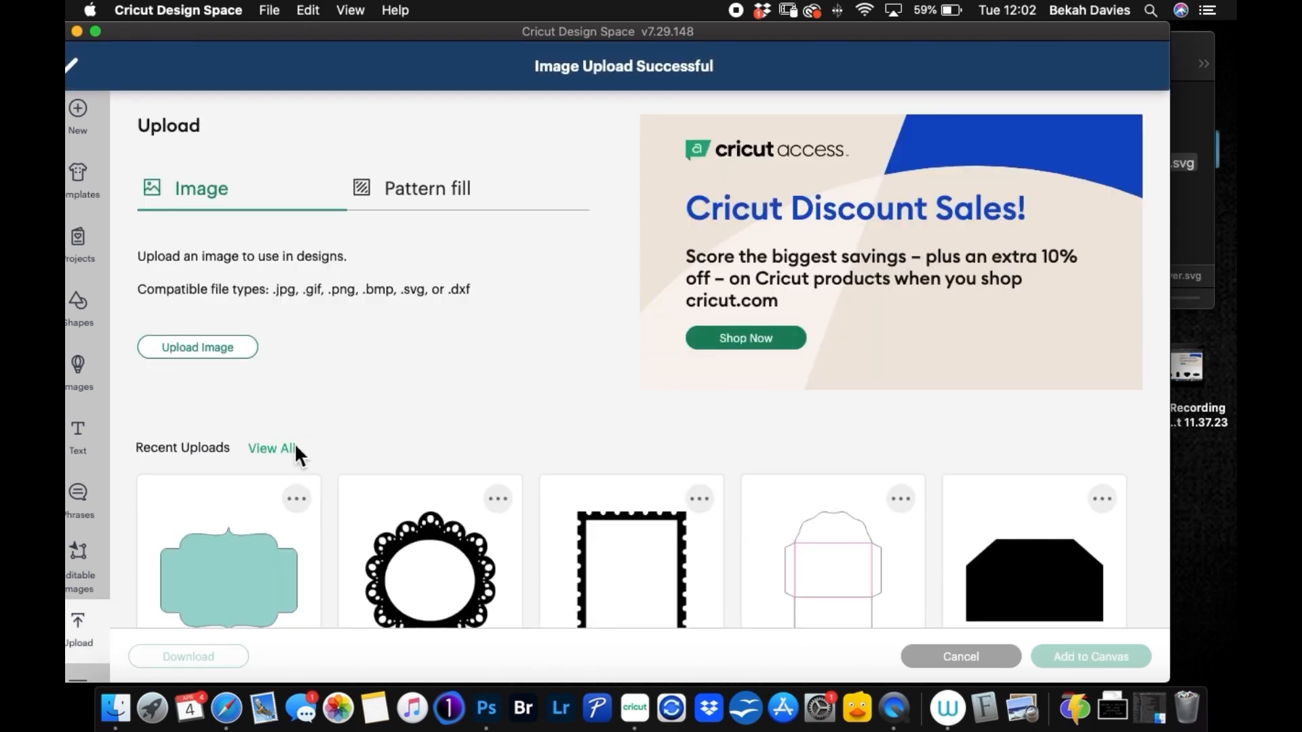
Step: Upload Blue Diamond Lace Frame 2.svg from the Frames folder as a cut image, keeping its suggested name
click(234, 346)
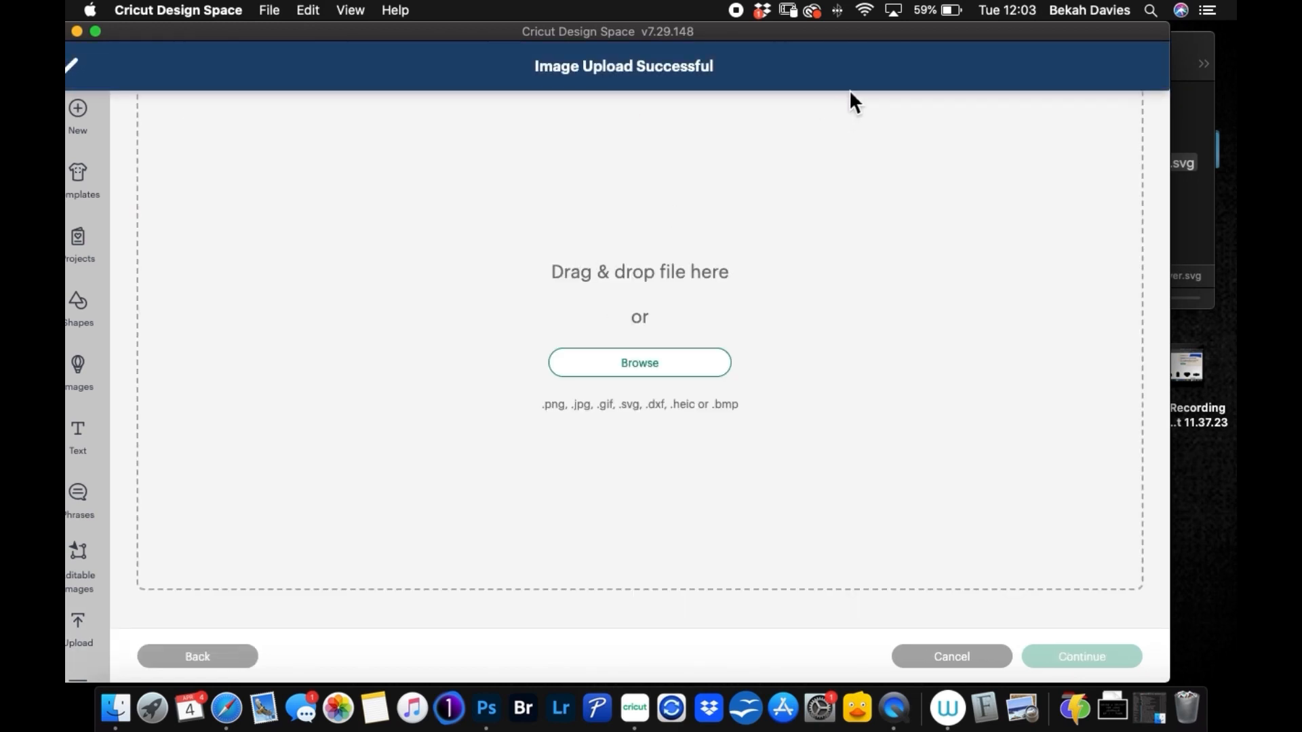
drag(891, 34, 779, 33)
click(1027, 129)
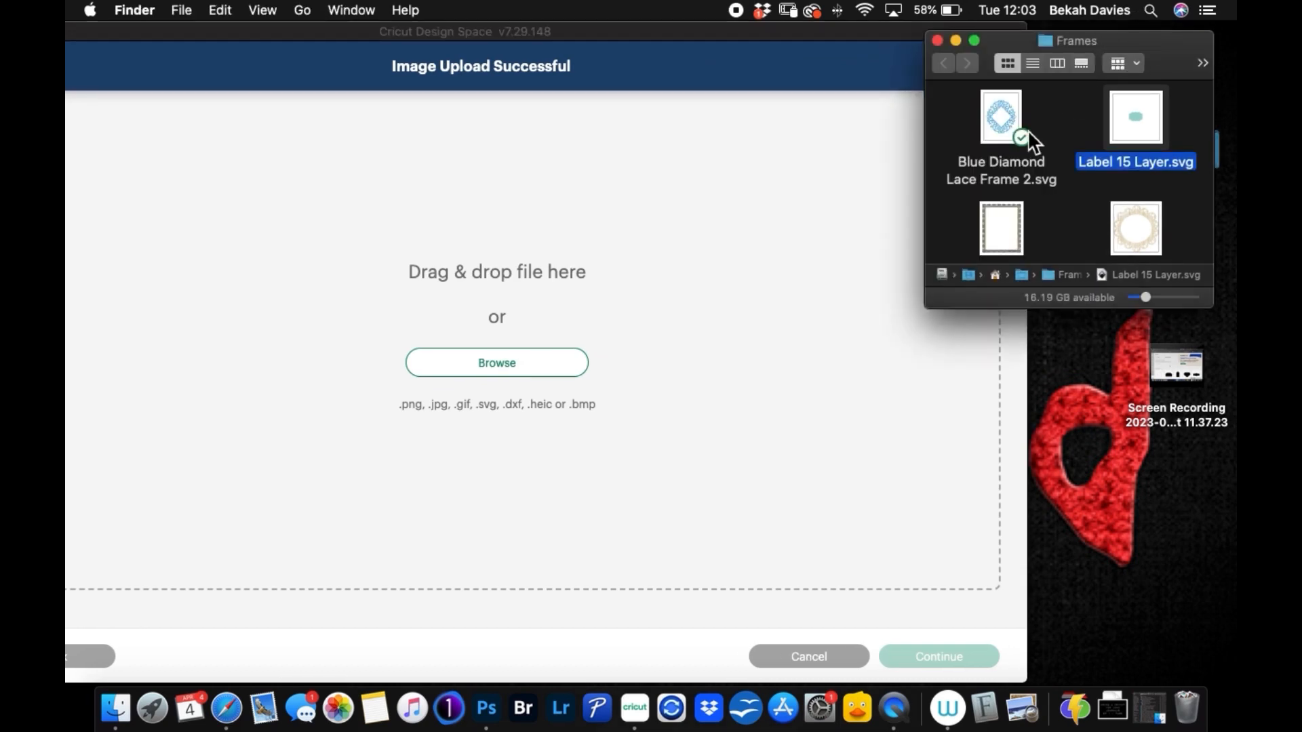
drag(999, 114, 637, 277)
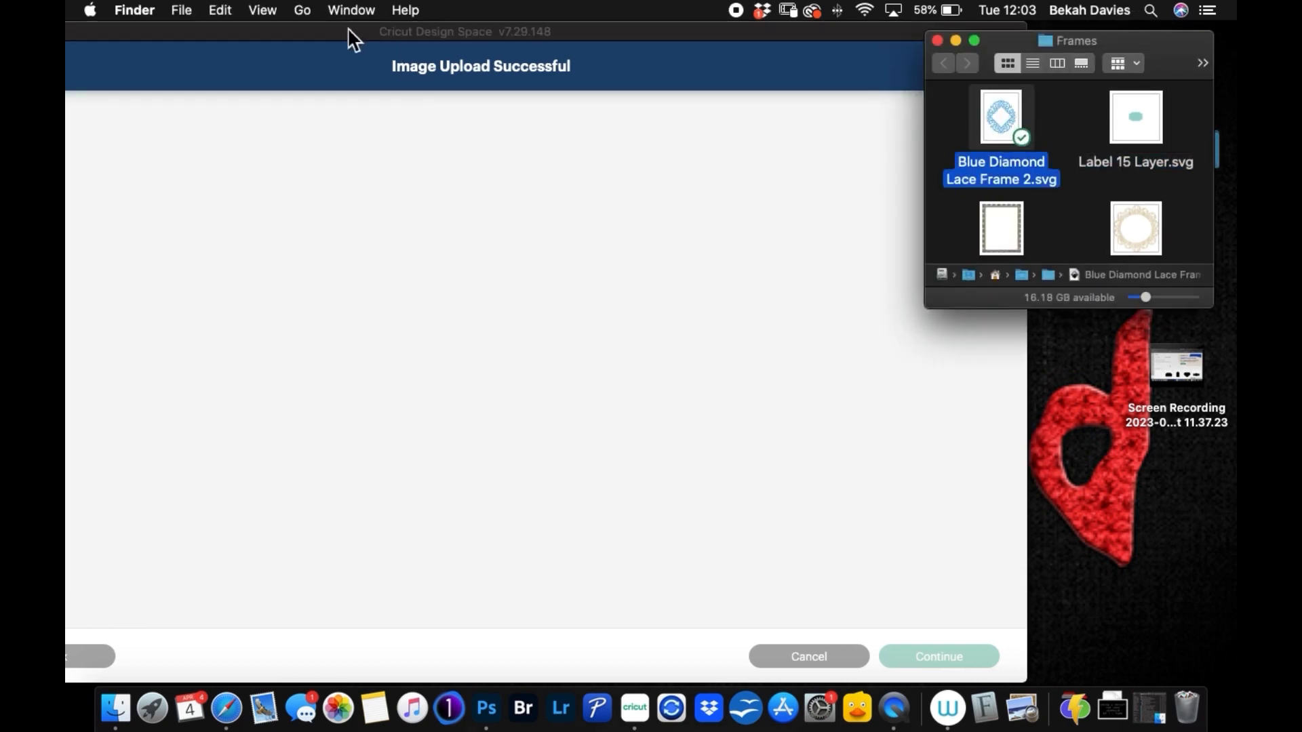
drag(275, 30, 449, 22)
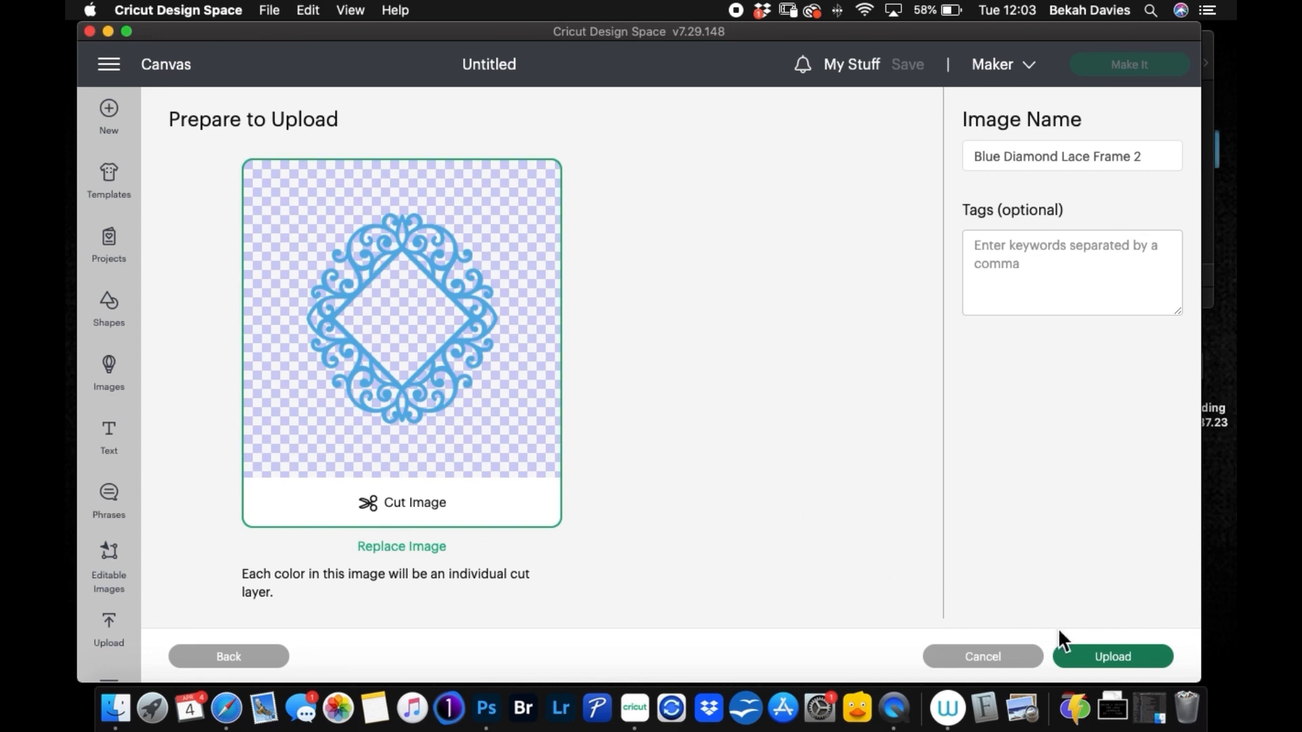
click(1090, 661)
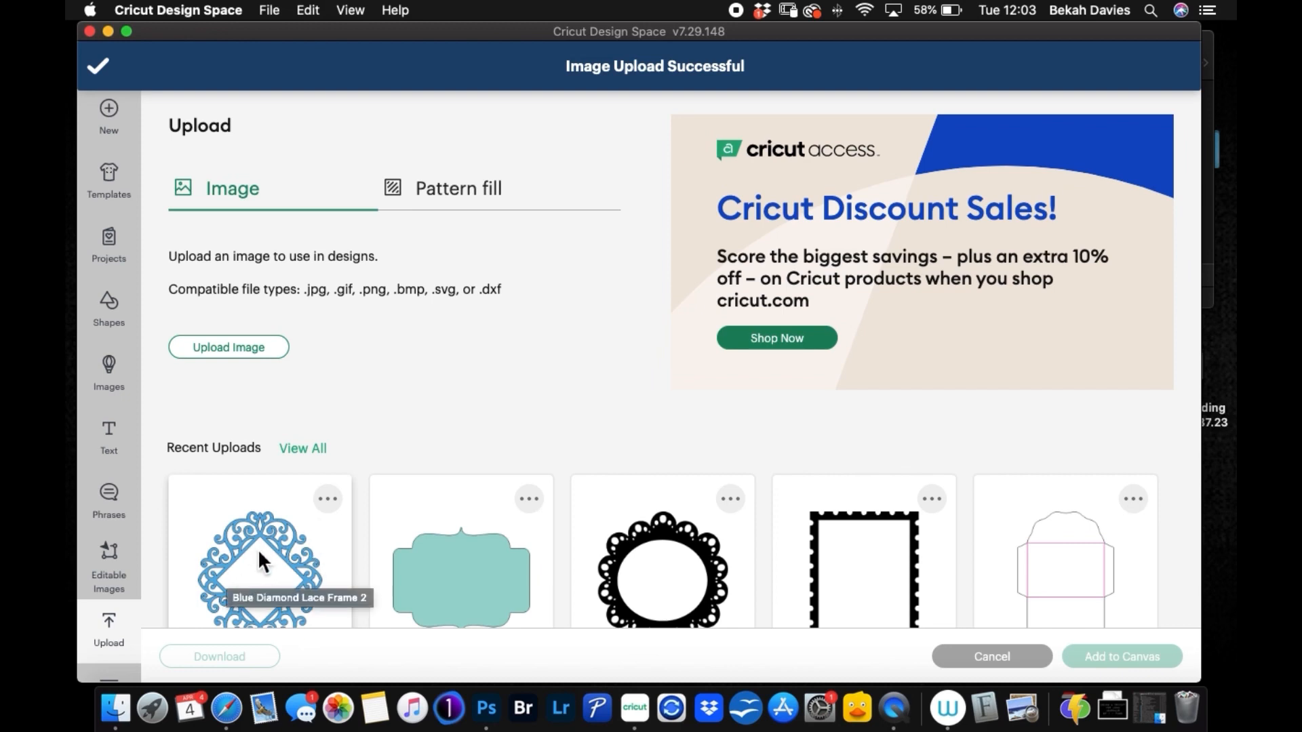
Step: Add the uploaded Blue Diamond Lace Frame 2 and Label 15 Layer images to the canvas and deselect them
click(303, 539)
click(466, 567)
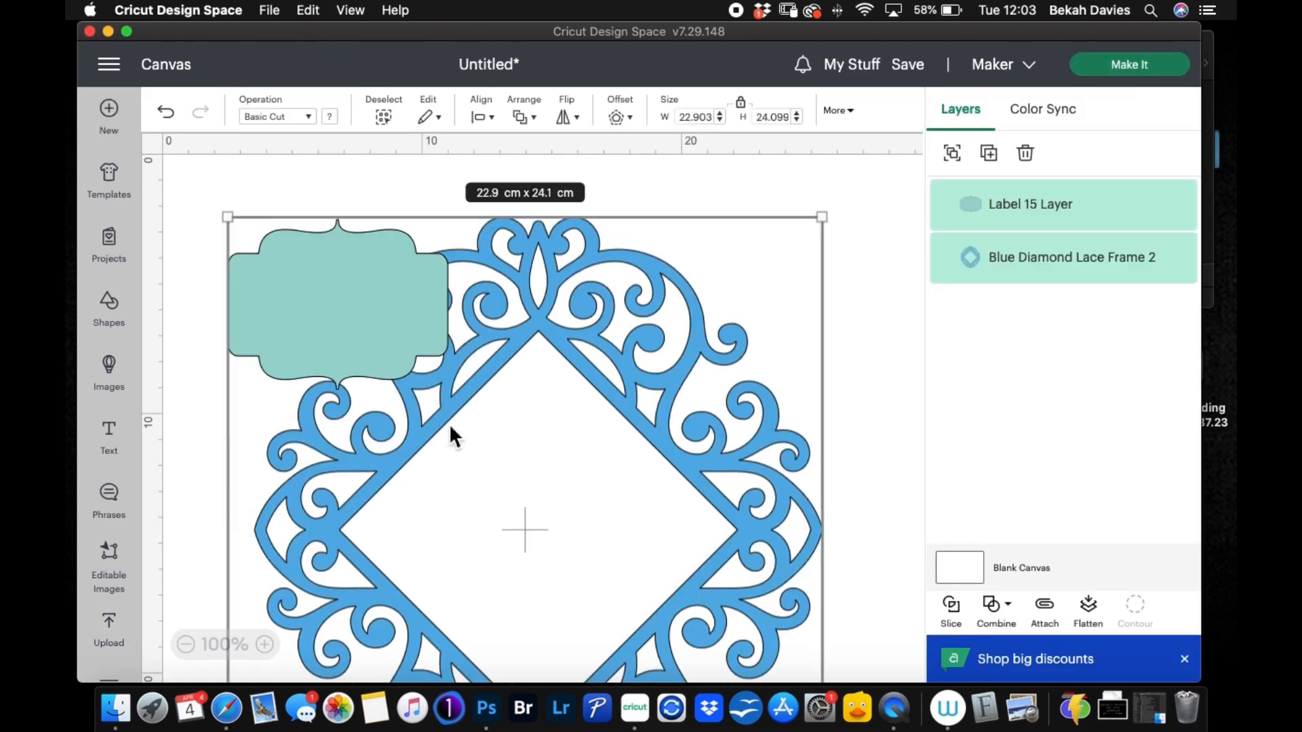
click(863, 302)
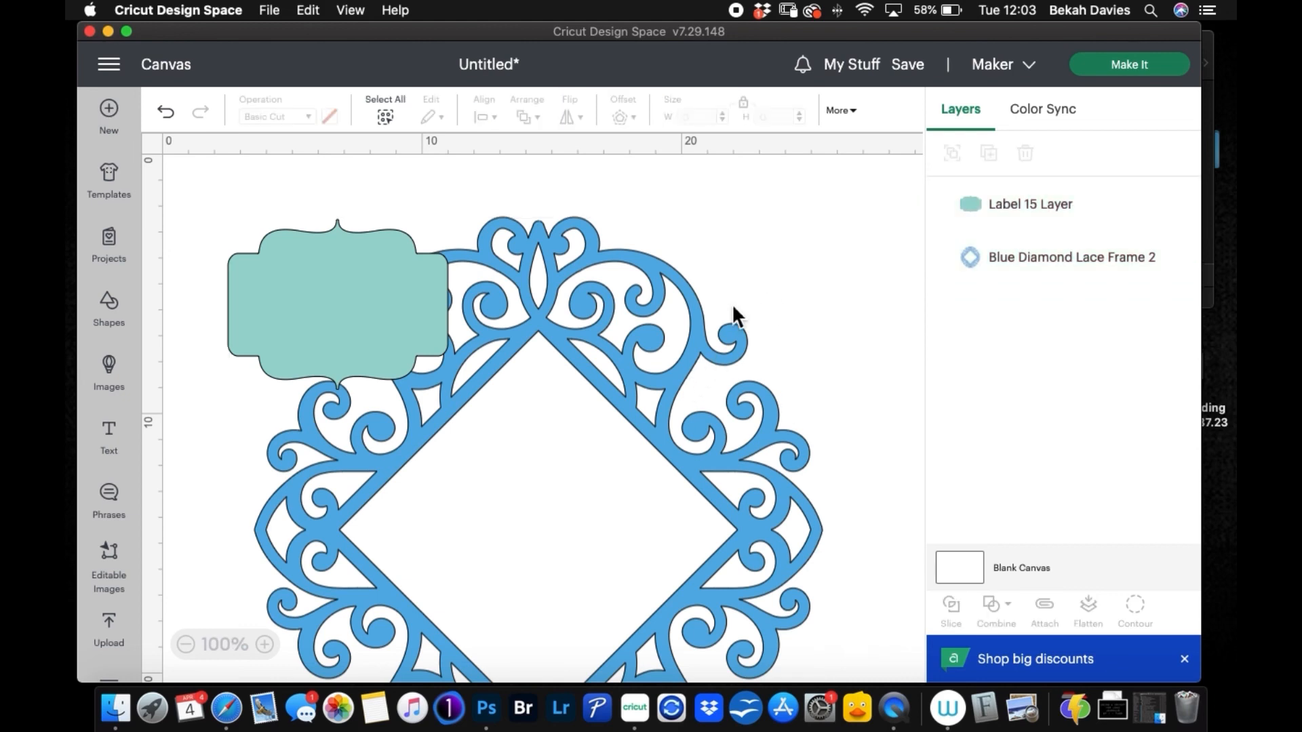
Step: Set the blue lace frame's width to 10 cm with locked proportions and move it clear of the label
click(731, 304)
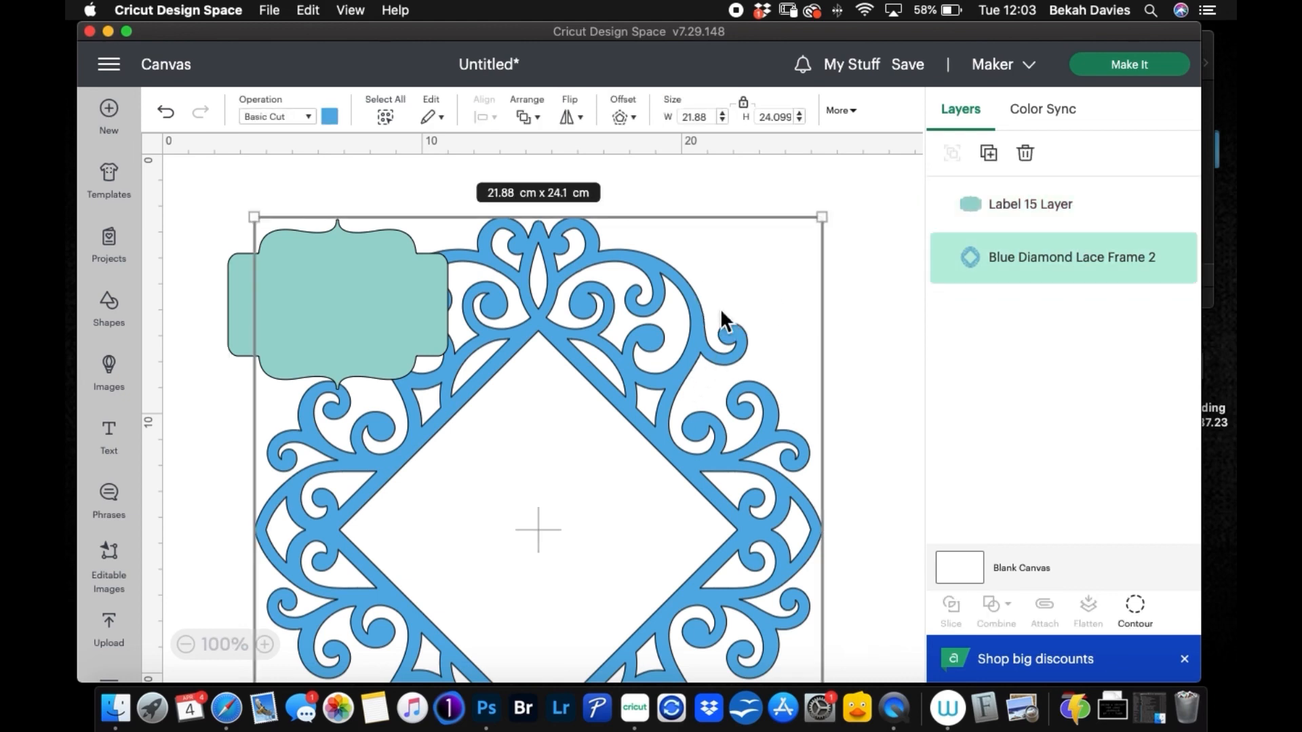
click(702, 117)
key(Return)
drag(626, 247, 750, 282)
double_click(695, 117)
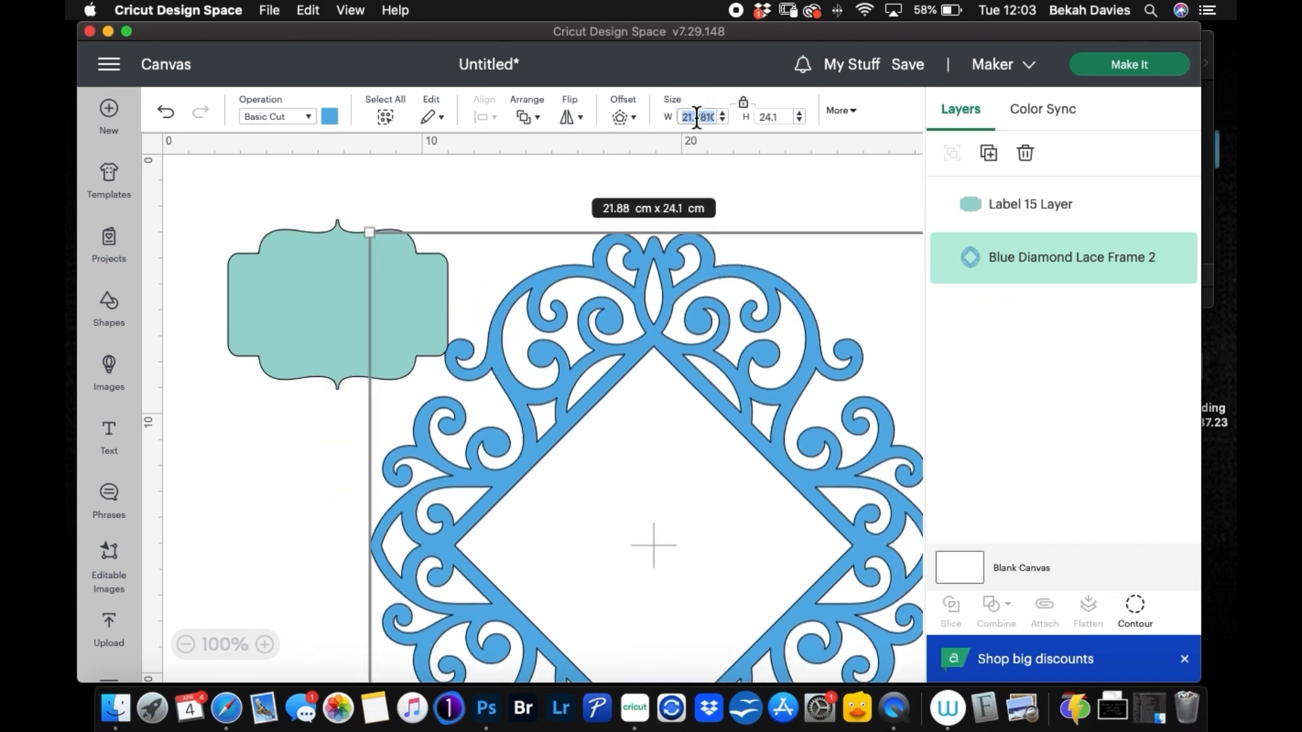
text(10)
key(Return)
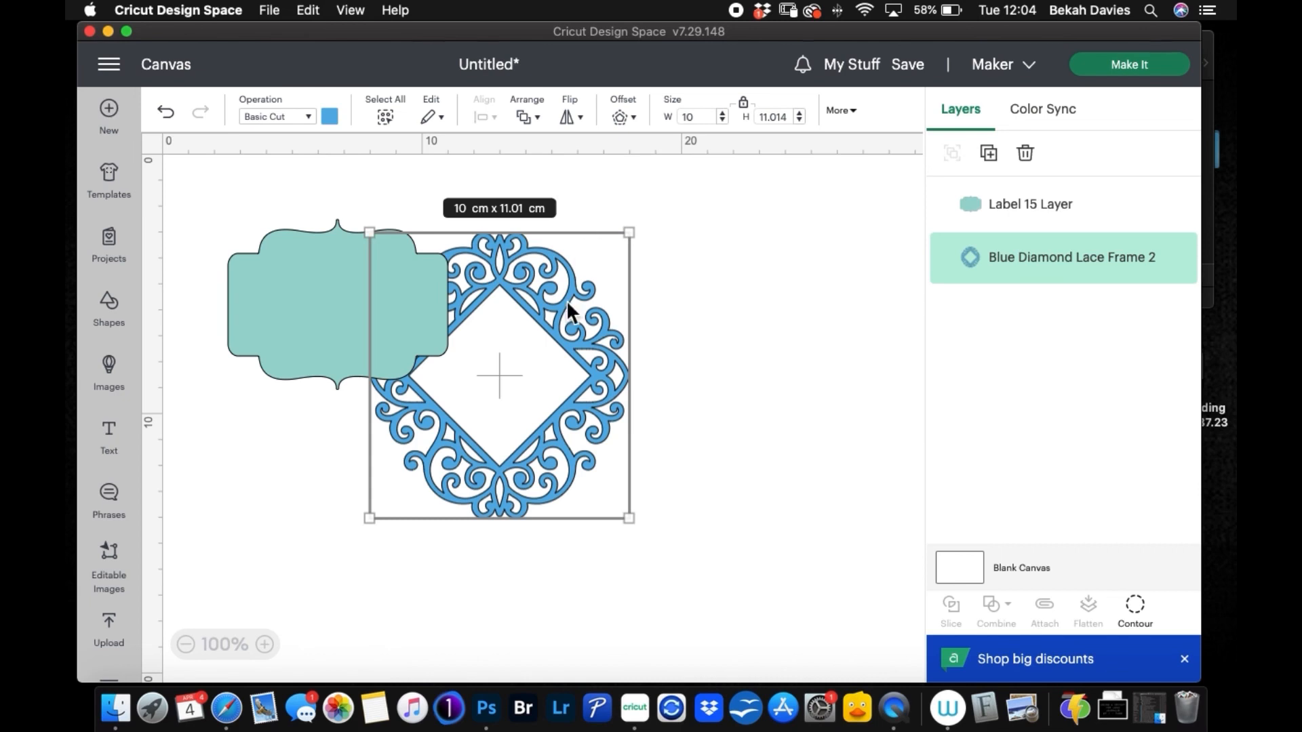
drag(567, 354, 755, 349)
Step: Rotate the Label 15 shape by 90° and move it down level with the lace frame
click(385, 331)
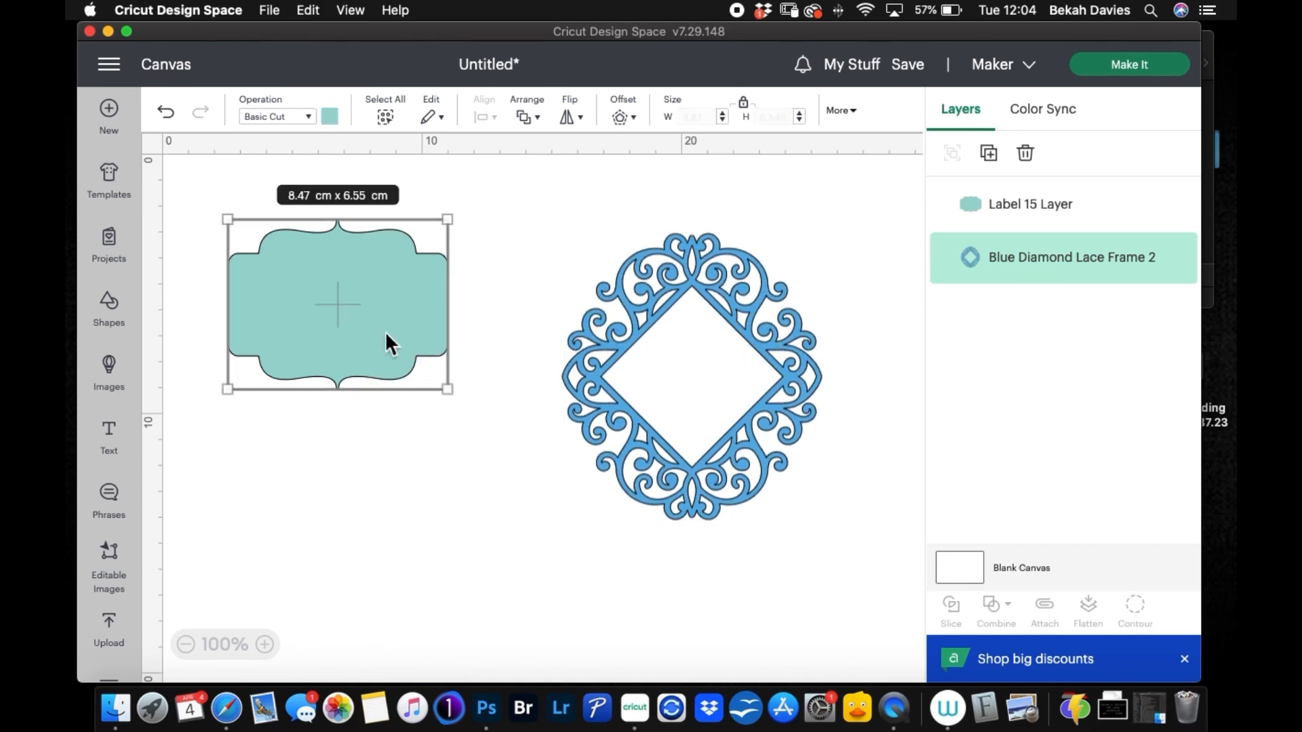
click(853, 111)
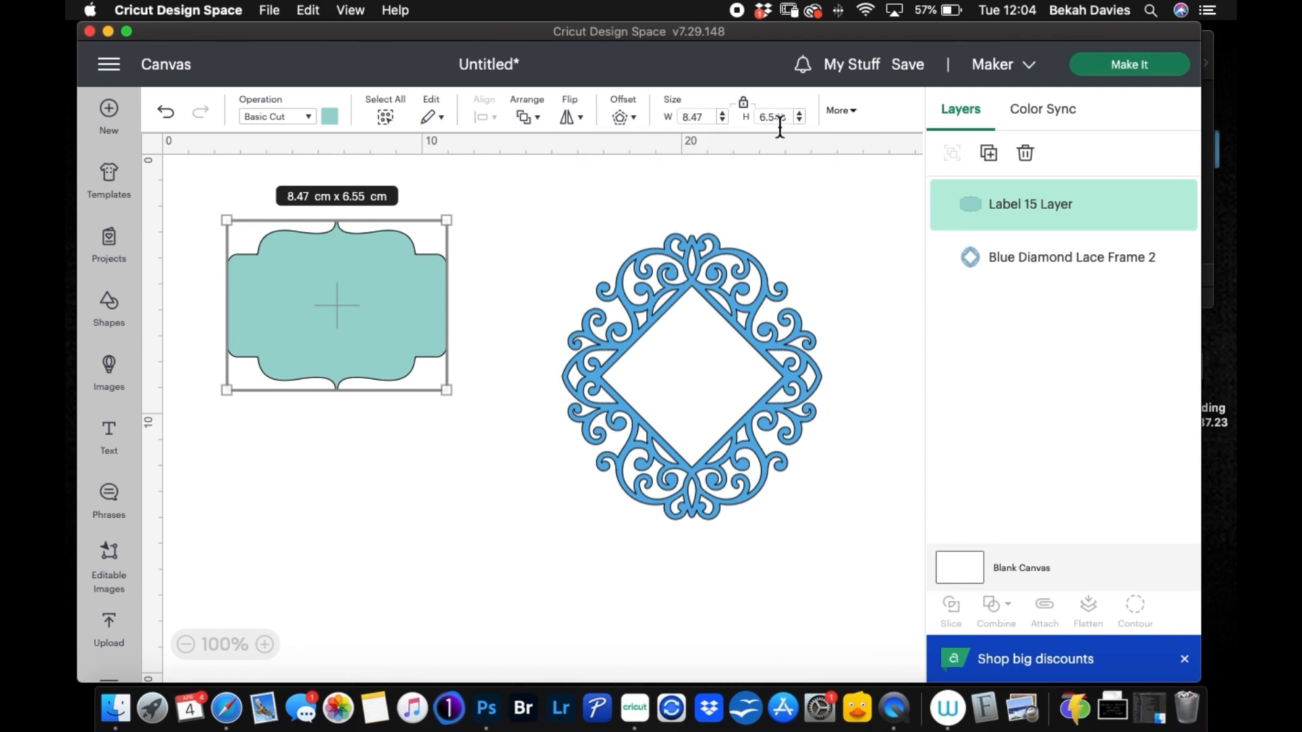
click(853, 112)
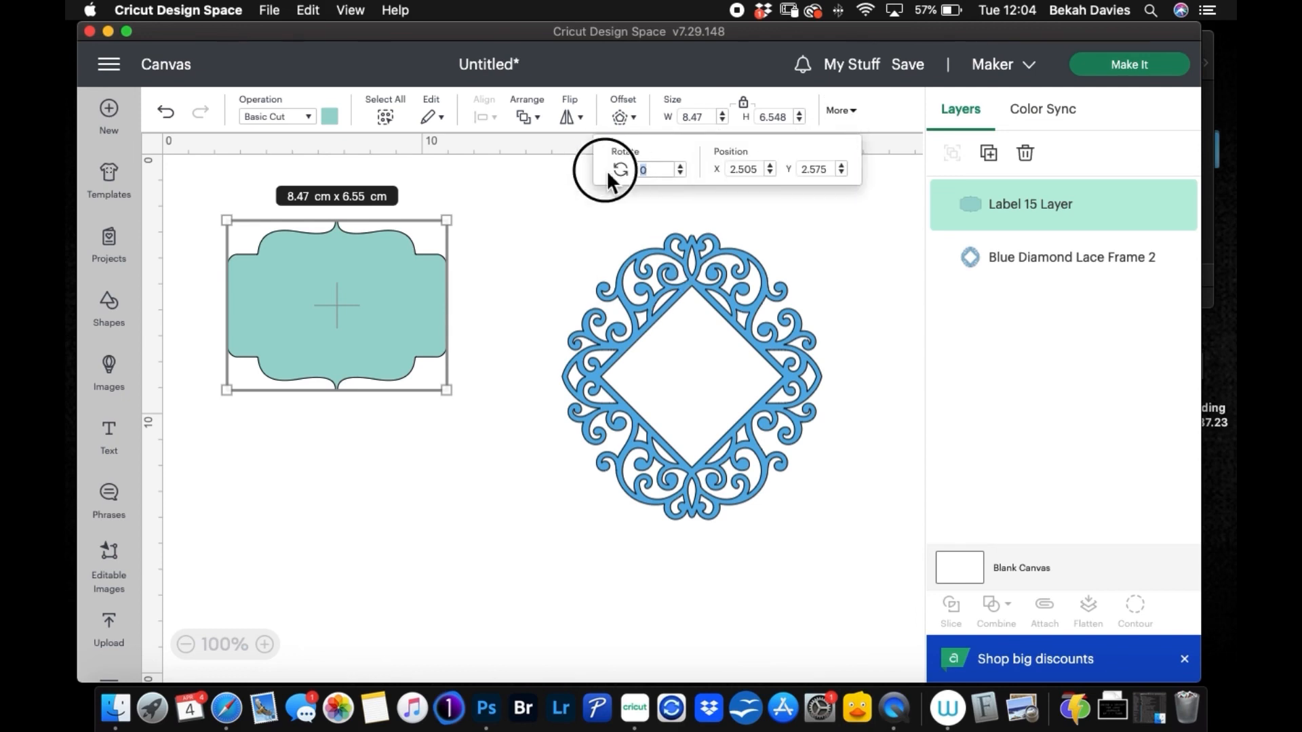
text(90)
key(Return)
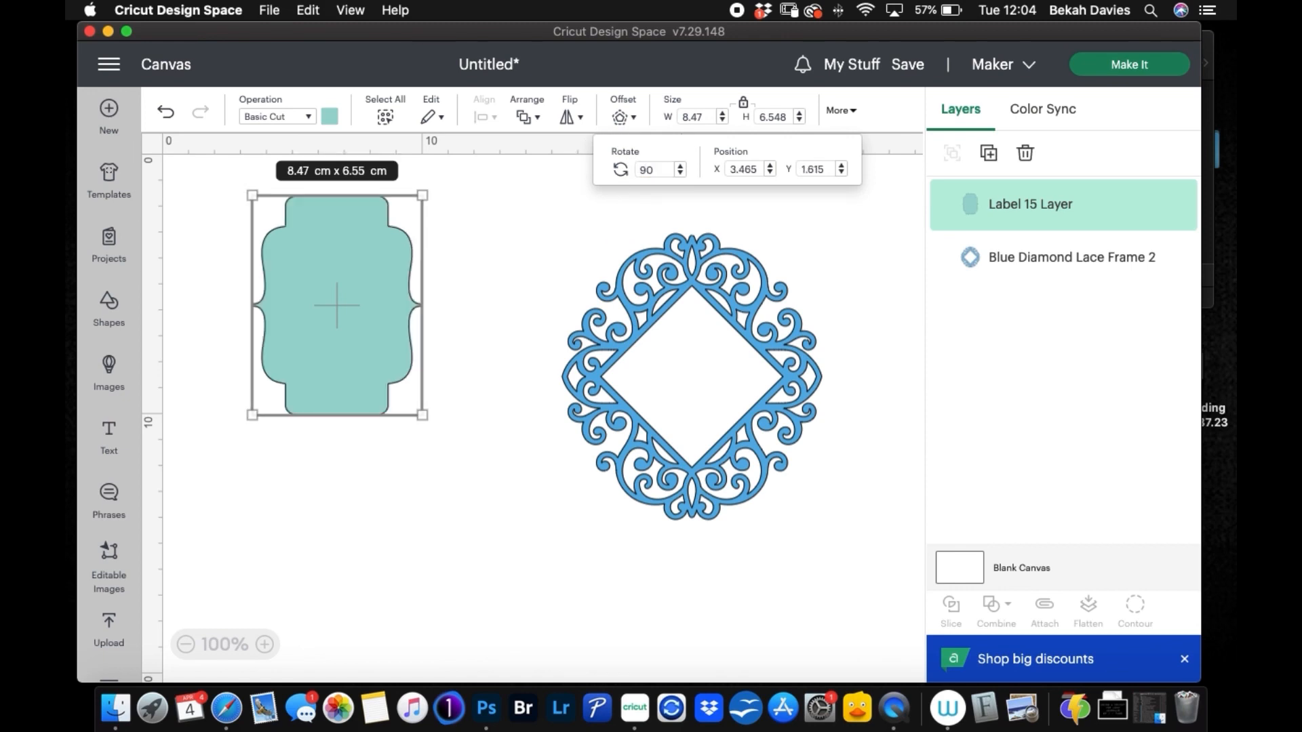
click(848, 115)
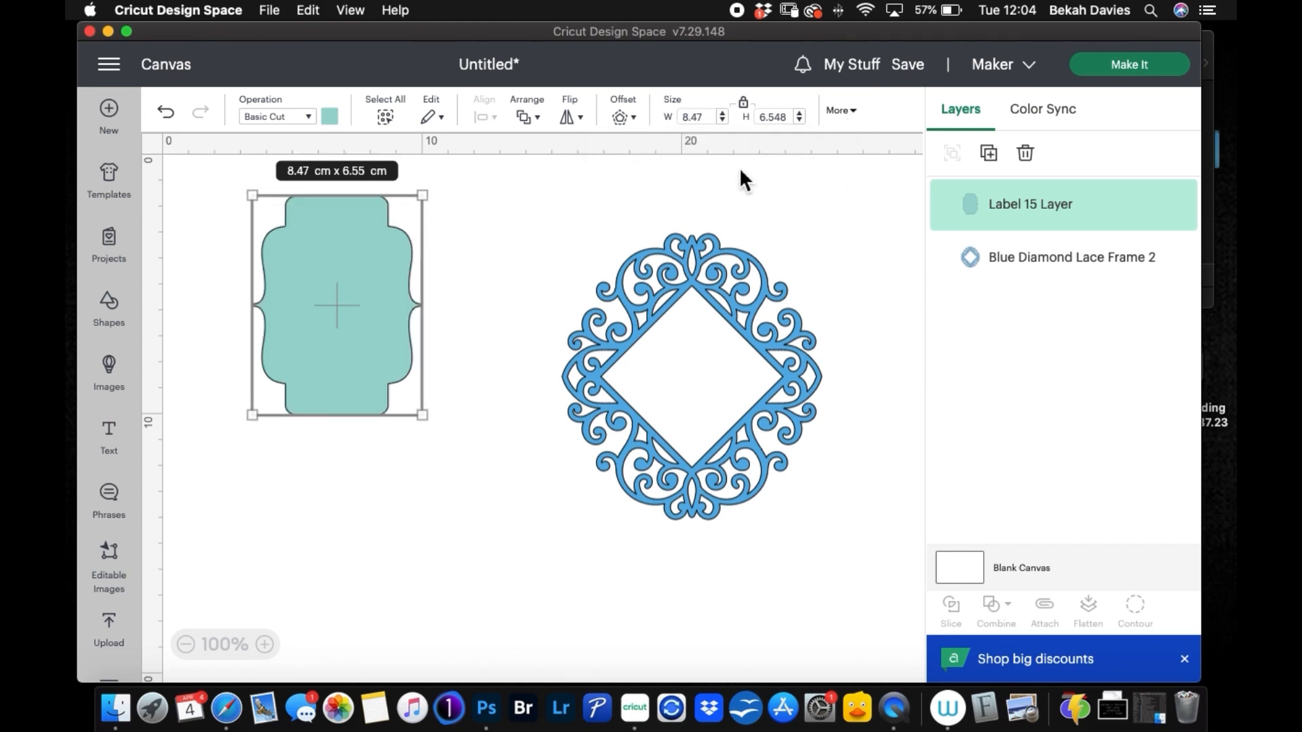
drag(367, 280, 366, 336)
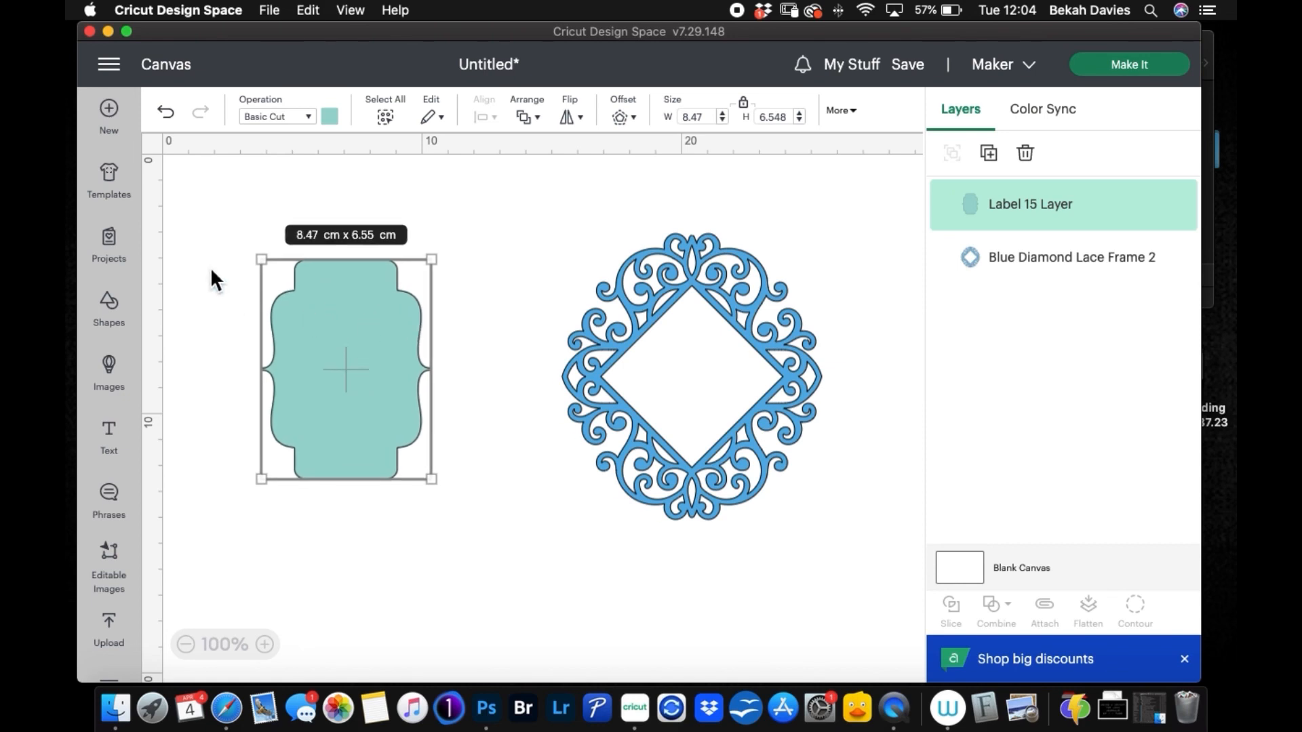
Step: Add a rounded square over the label, unlock its proportions, and send it to the back
click(126, 324)
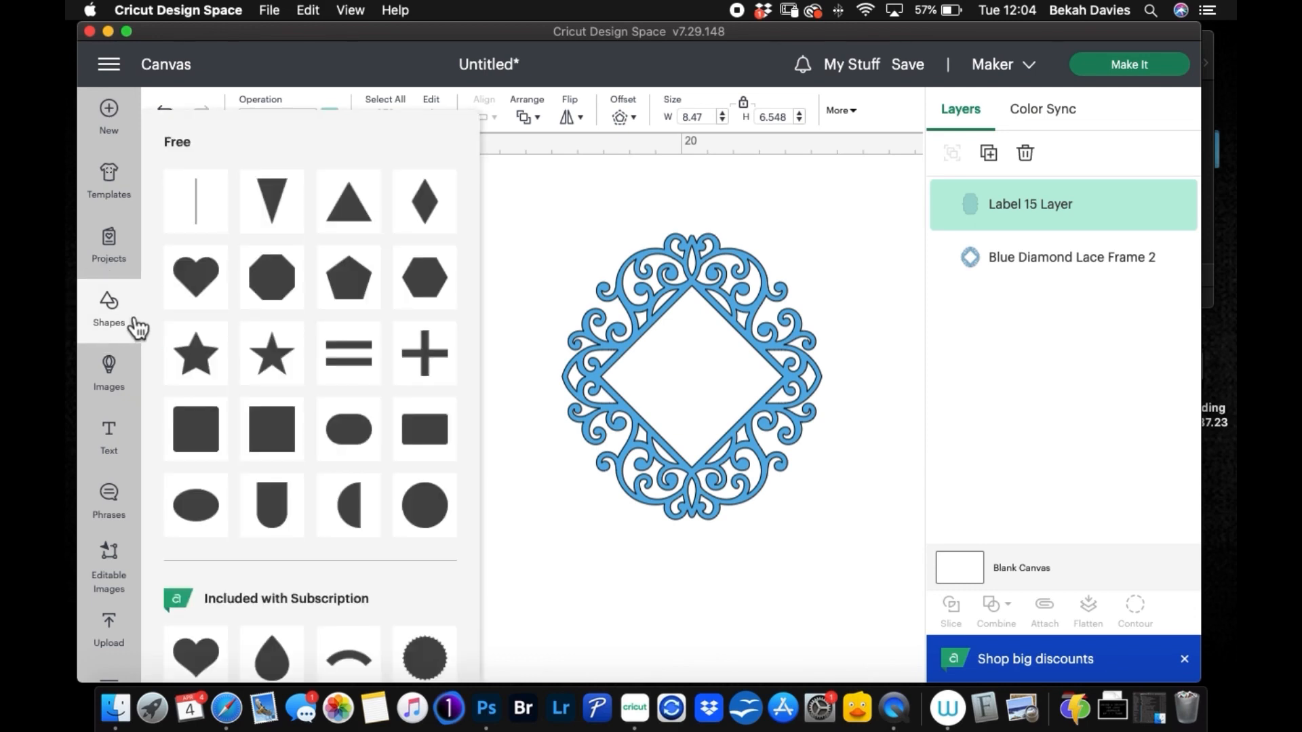
click(208, 424)
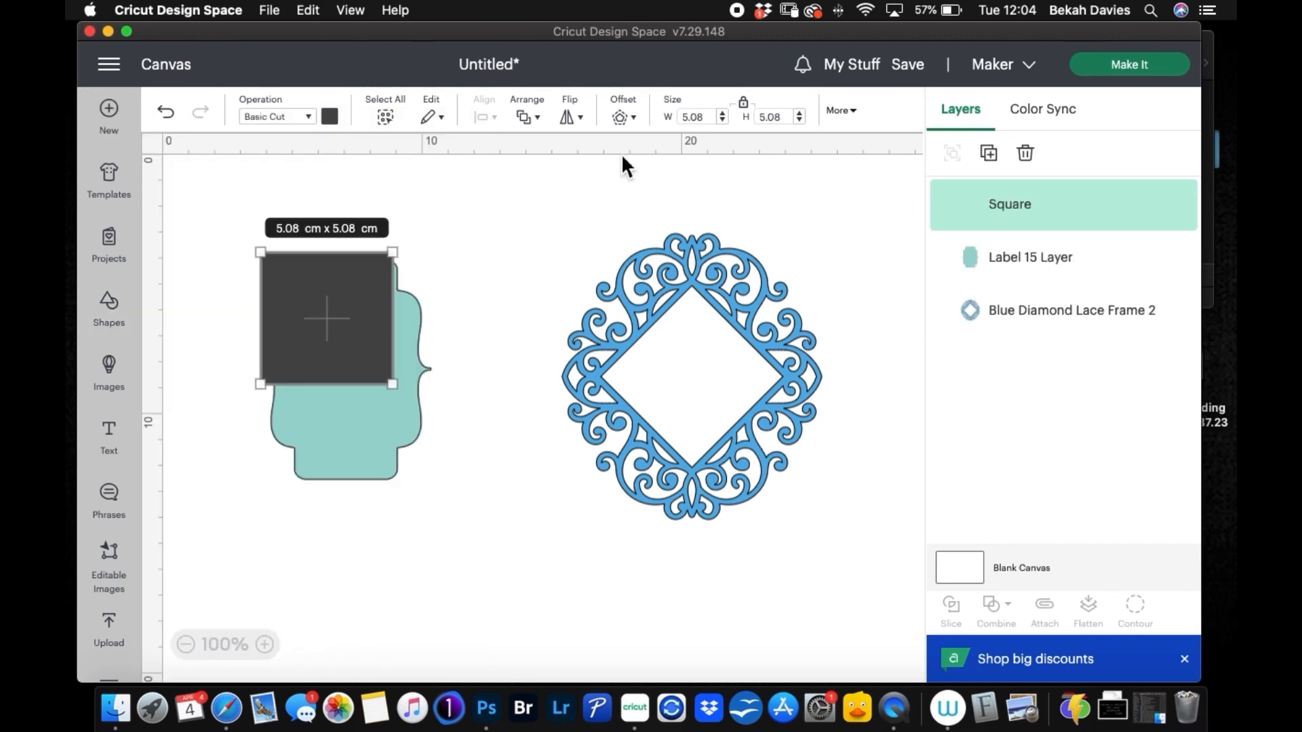
drag(360, 278, 351, 251)
click(744, 103)
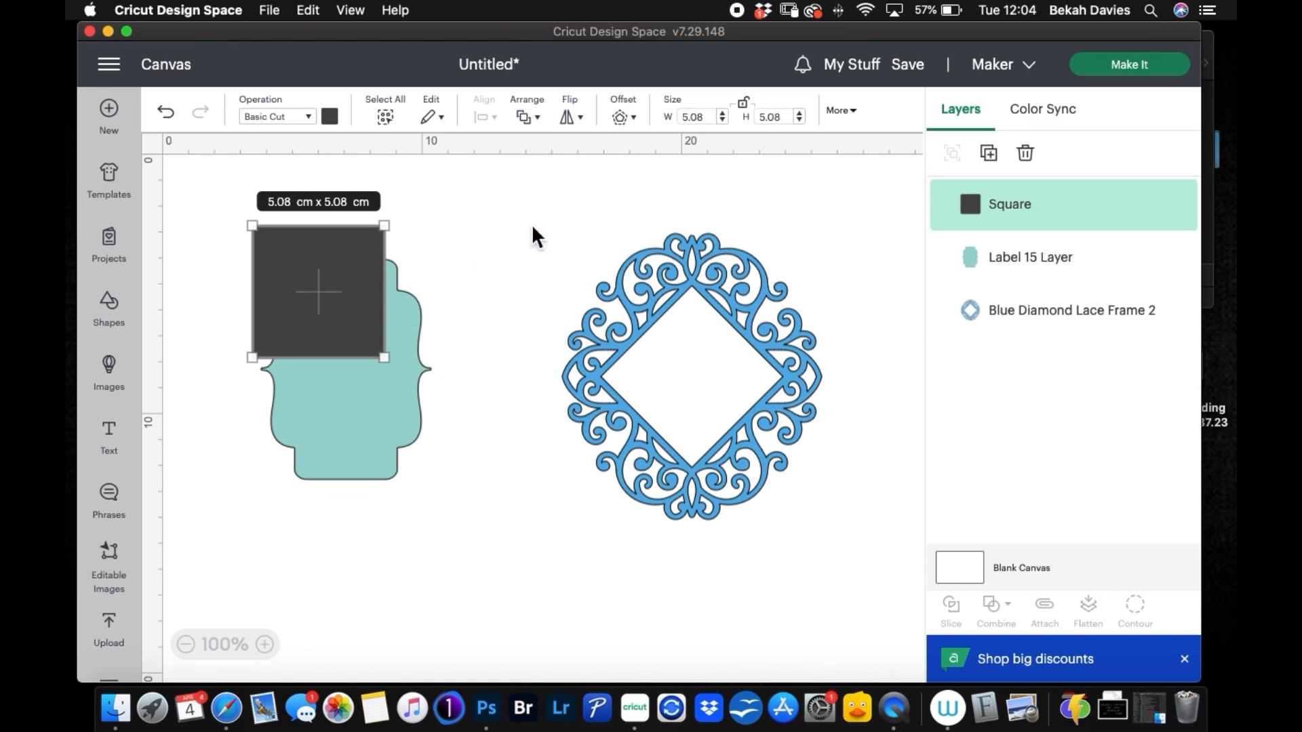
click(533, 119)
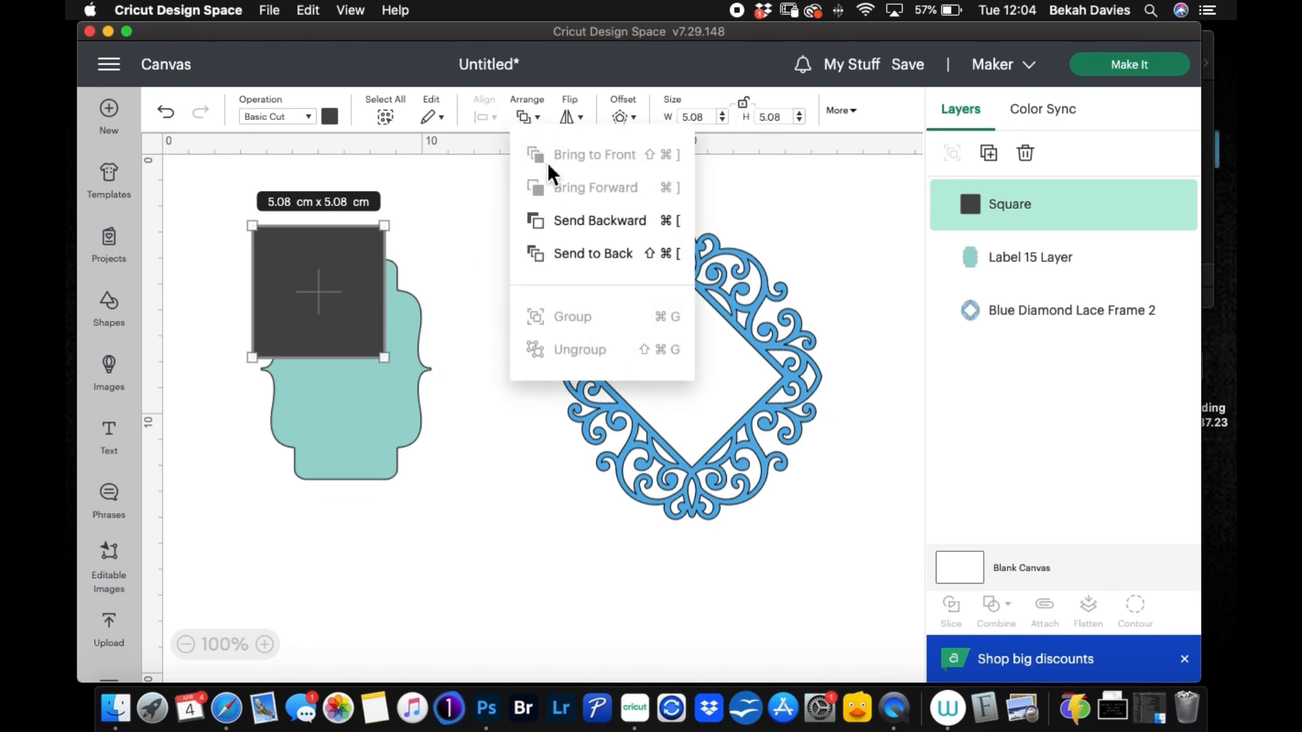
click(567, 255)
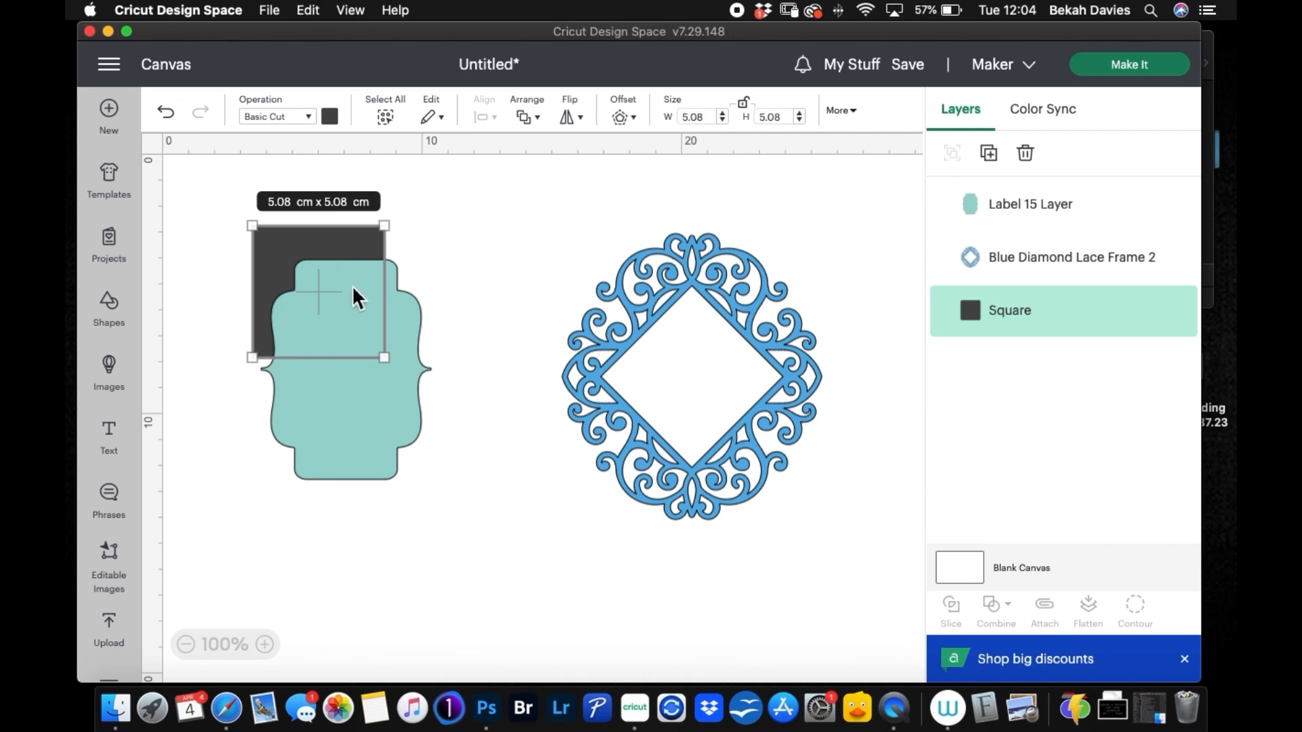
Step: Stretch the dark square into a rectangle about 7.66 x 10.34 cm that surrounds the label
drag(384, 357, 443, 495)
mouse_move(380, 251)
mouse_down()
mouse_move(368, 264)
mouse_move(374, 248)
mouse_move(363, 250)
mouse_up()
drag(441, 500, 448, 499)
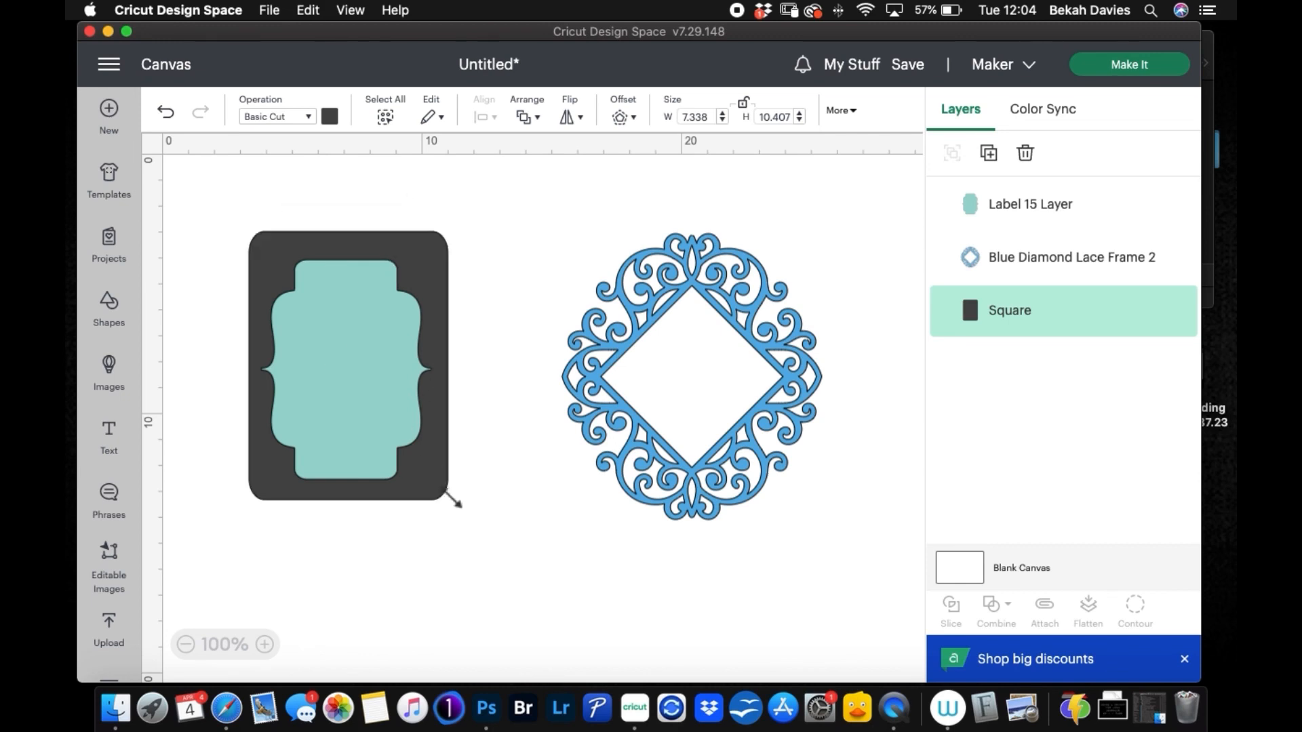
Step: Center the label and the dark rectangle on each other
click(218, 214)
drag(204, 204, 478, 537)
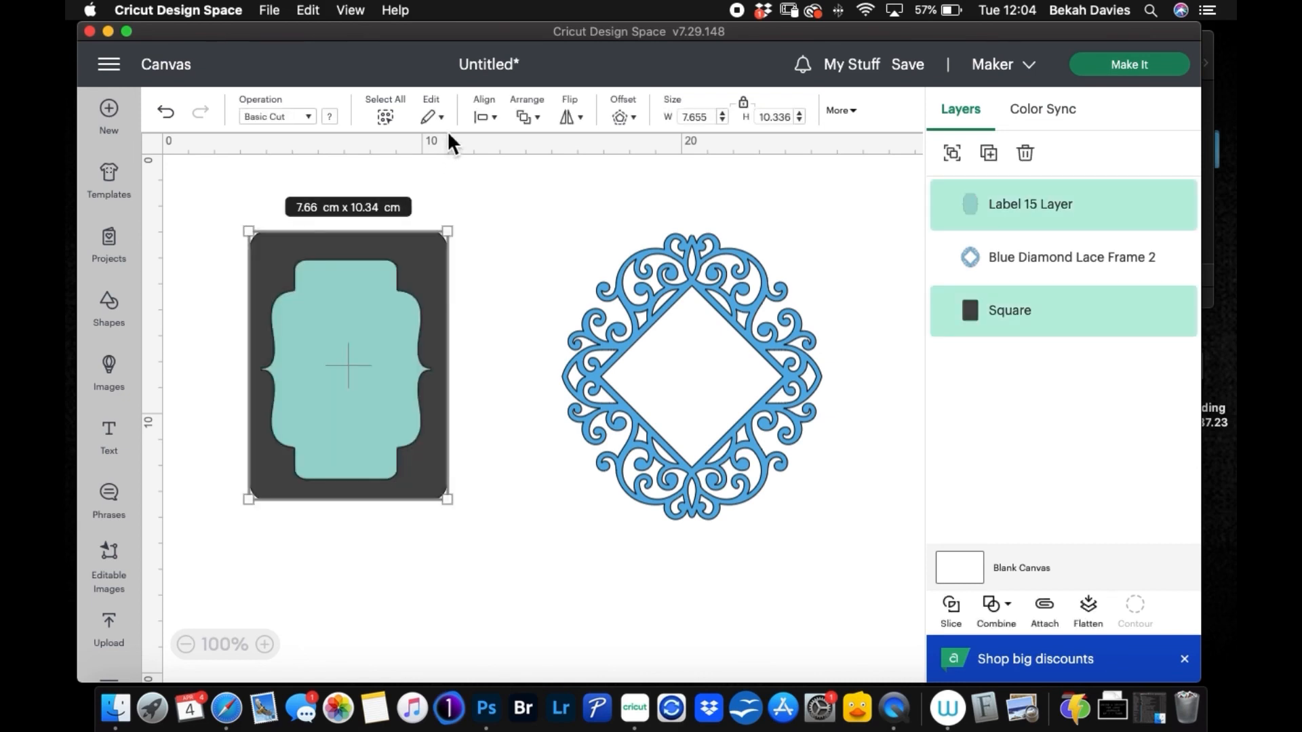
click(485, 117)
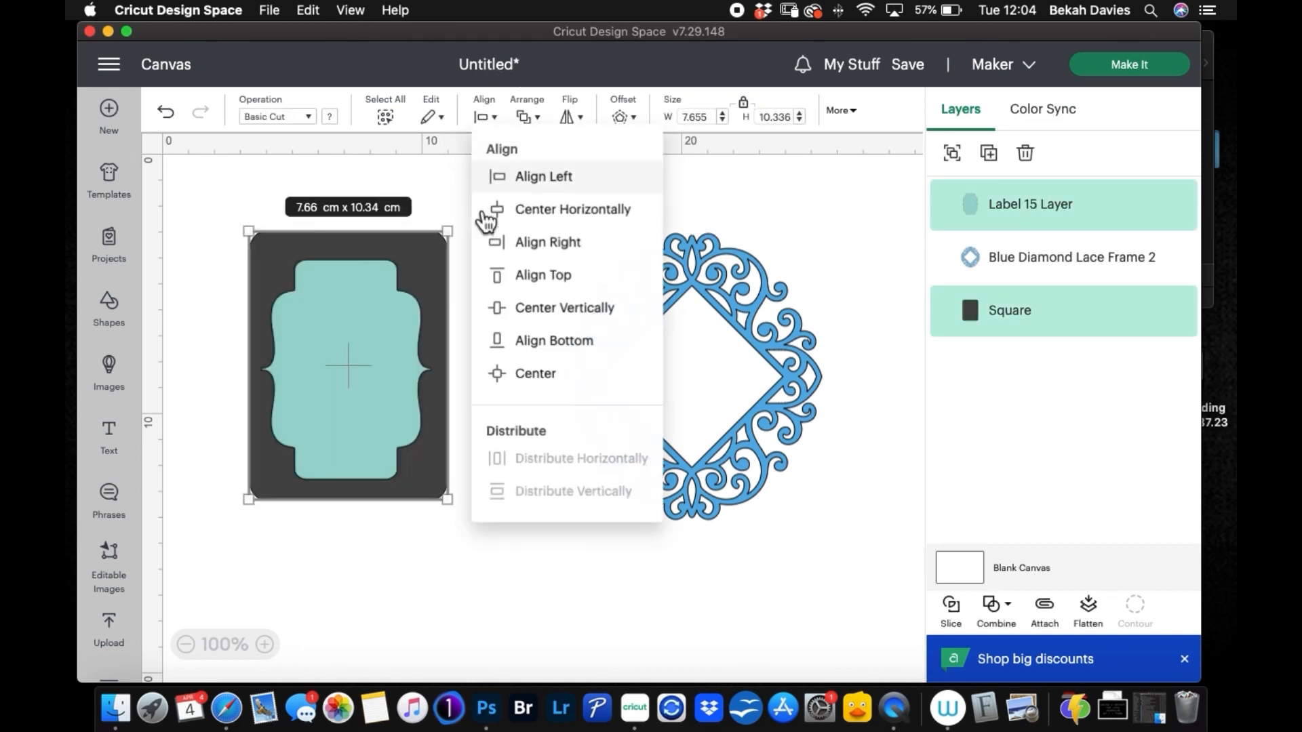
click(532, 376)
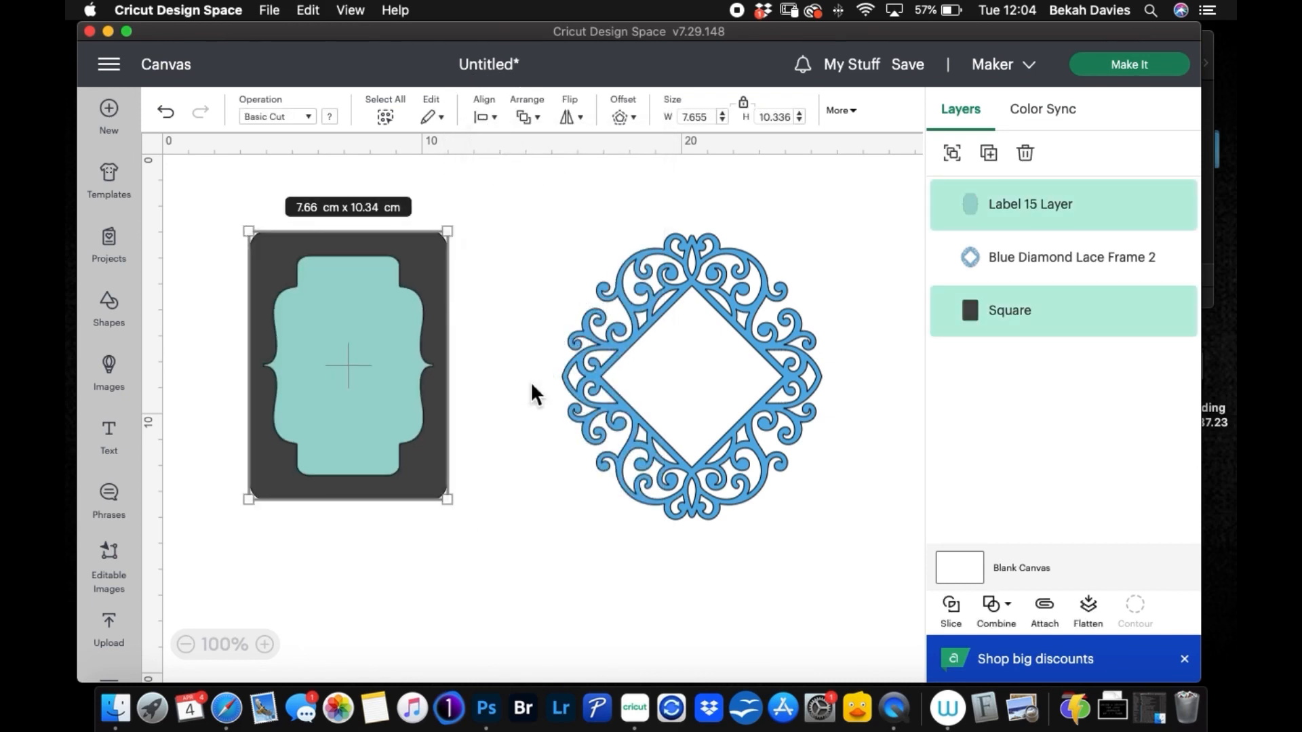
Step: Slice the label shape out of the dark rectangle and delete the dark label-shaped cutout
click(472, 441)
drag(213, 202, 487, 560)
click(962, 620)
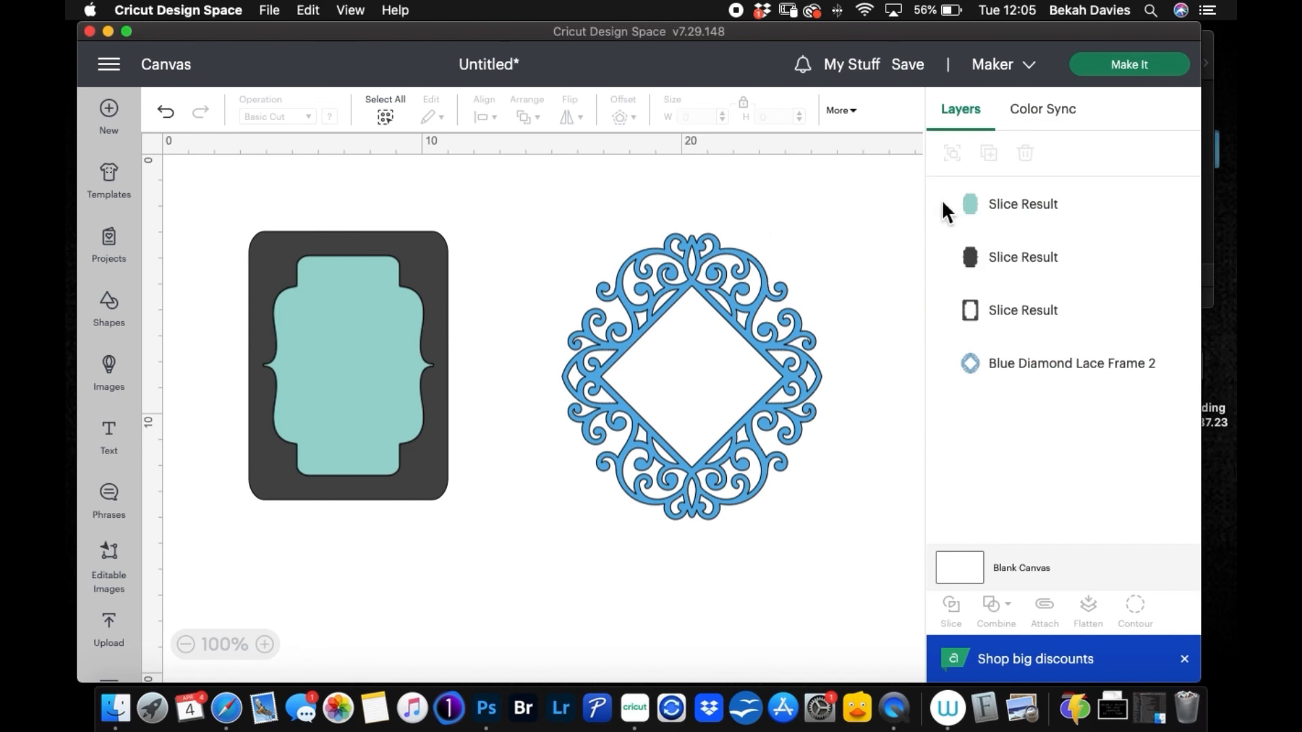
click(974, 262)
click(1029, 154)
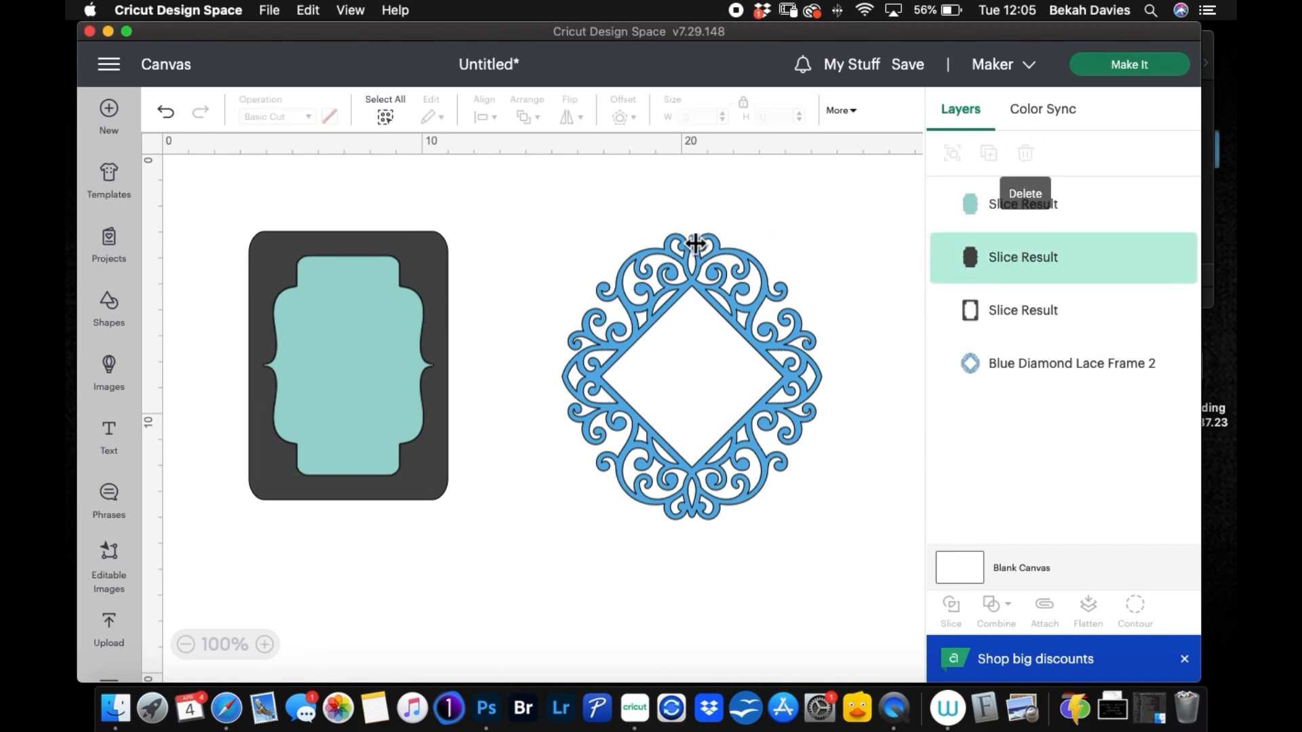
Step: Delete the teal label piece, and reposition the dark frame and the blue lace frame on the canvas
drag(376, 323, 509, 512)
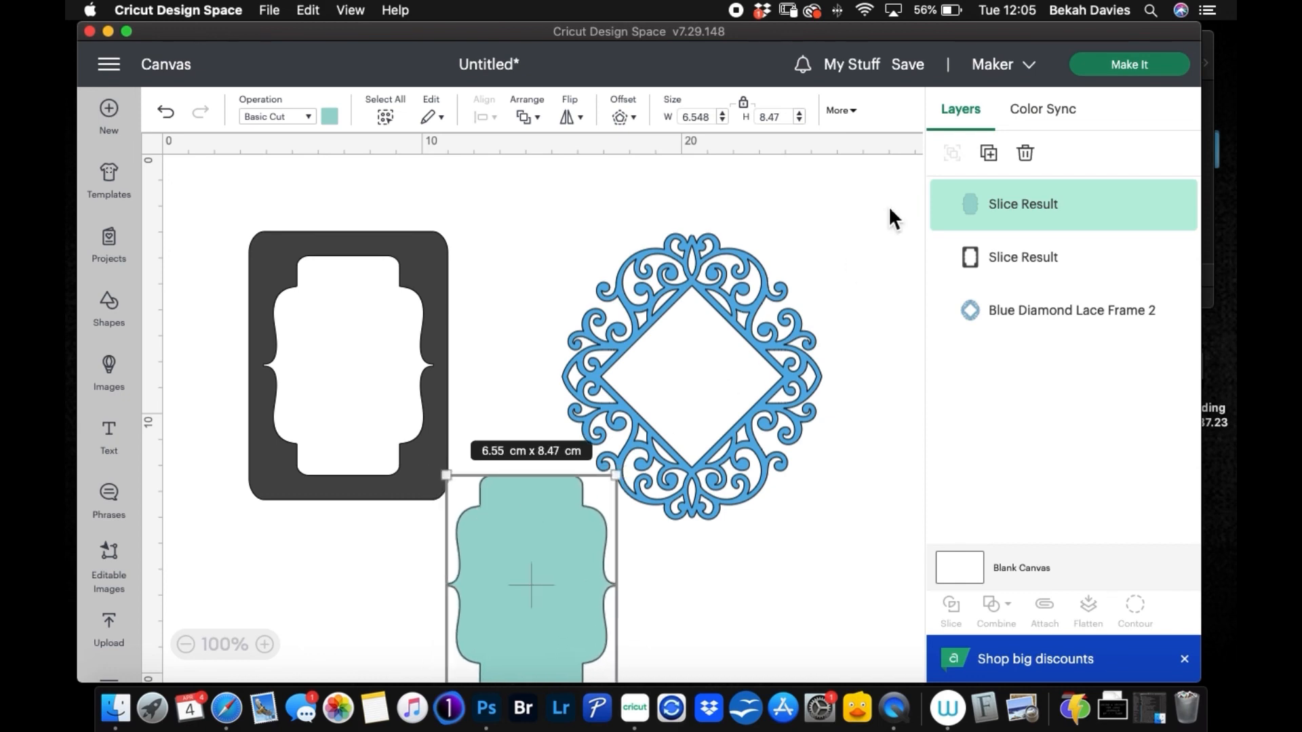
click(1026, 153)
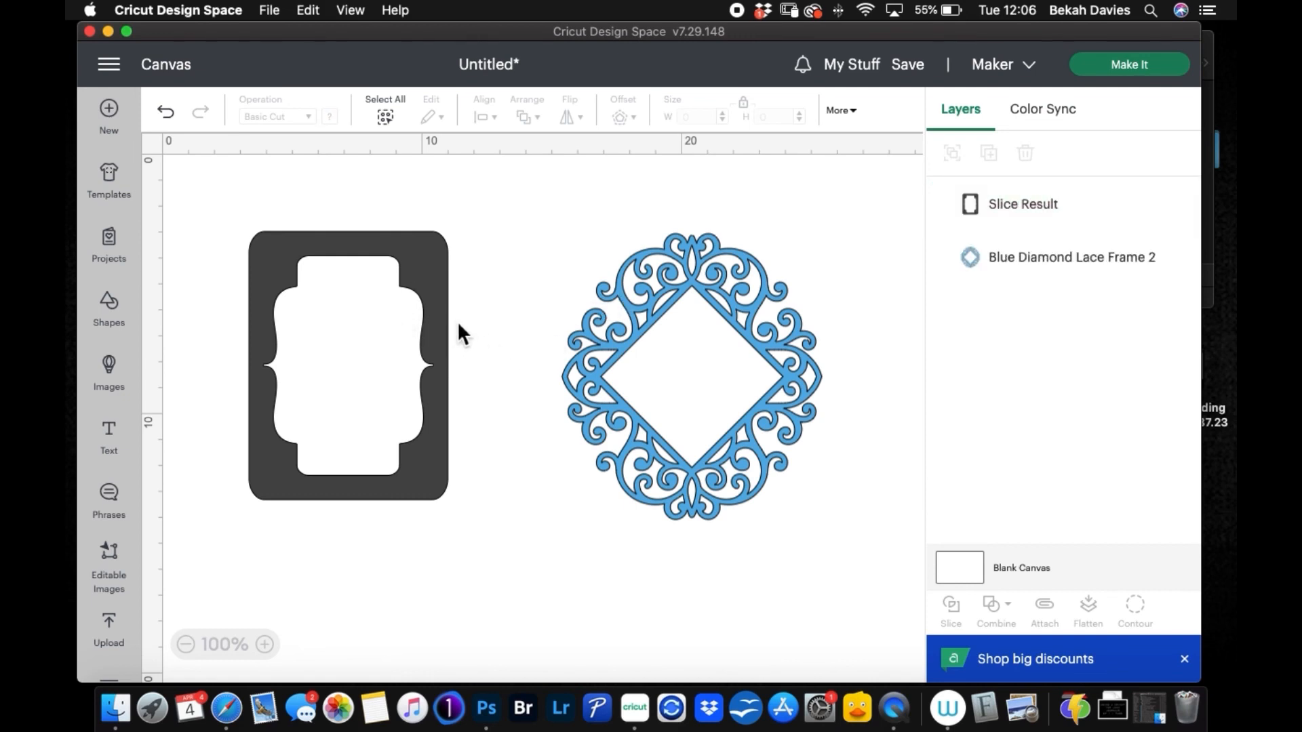
drag(413, 259, 349, 210)
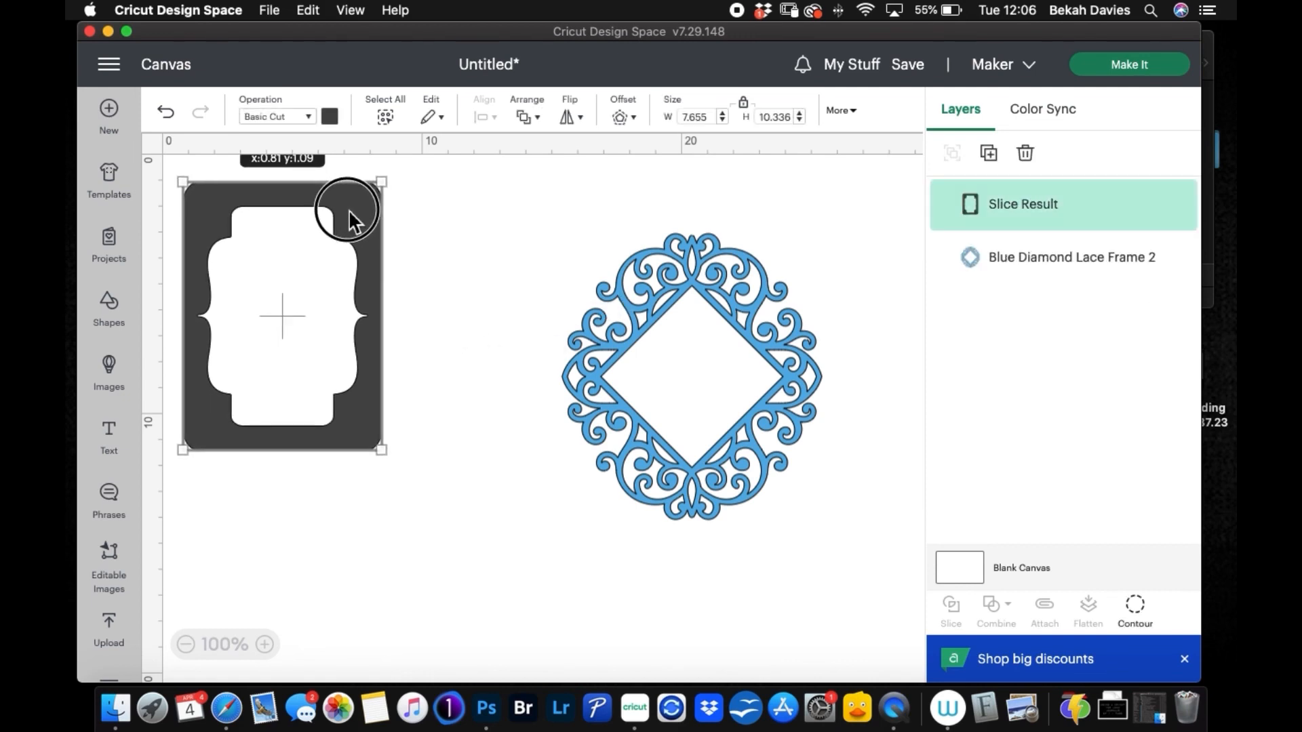
drag(668, 280, 596, 302)
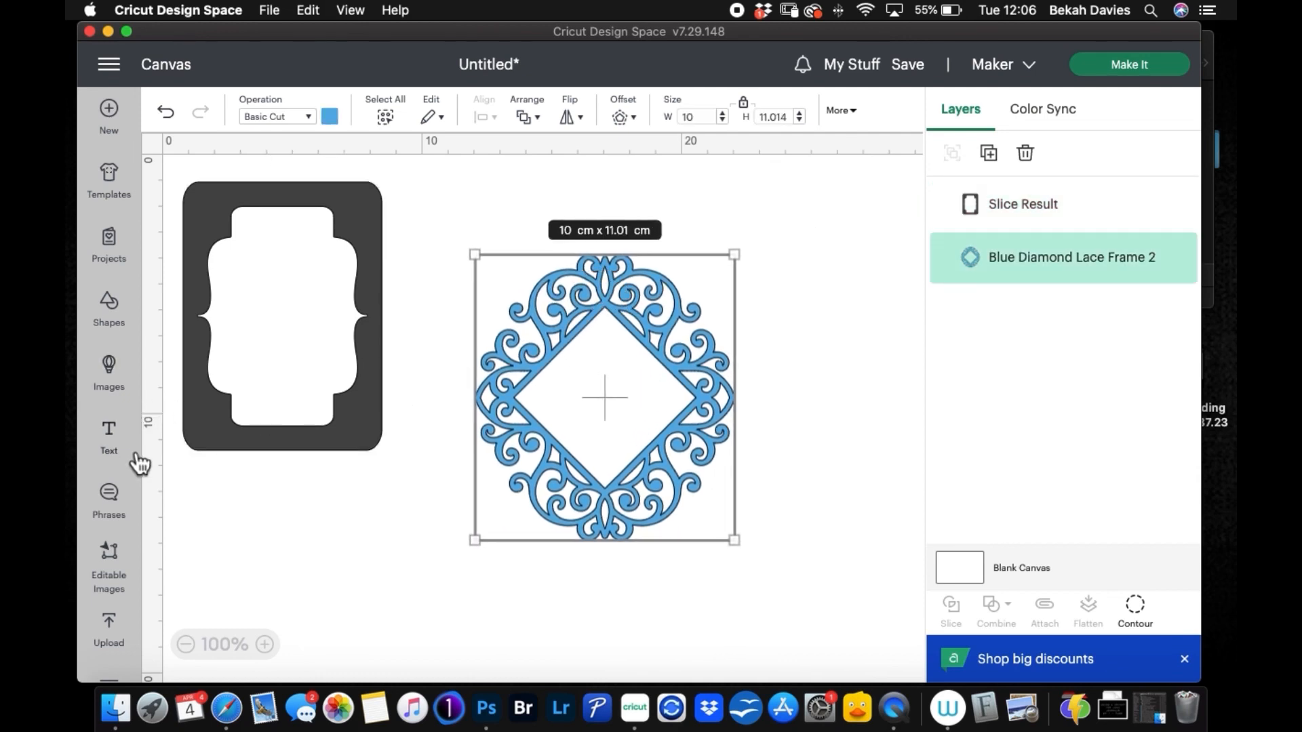
Step: Add a circle over the upper part of the blue lace frame and send it to the back
click(136, 312)
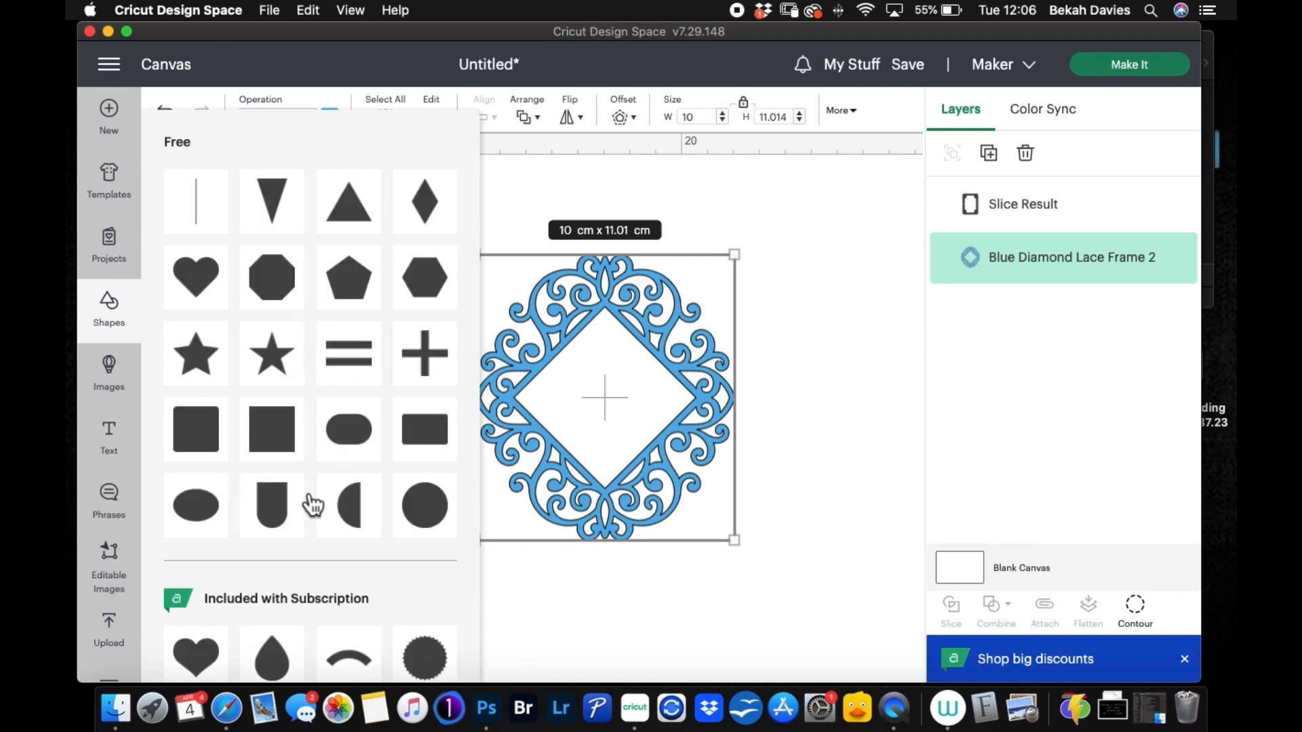
click(419, 507)
drag(367, 329, 614, 274)
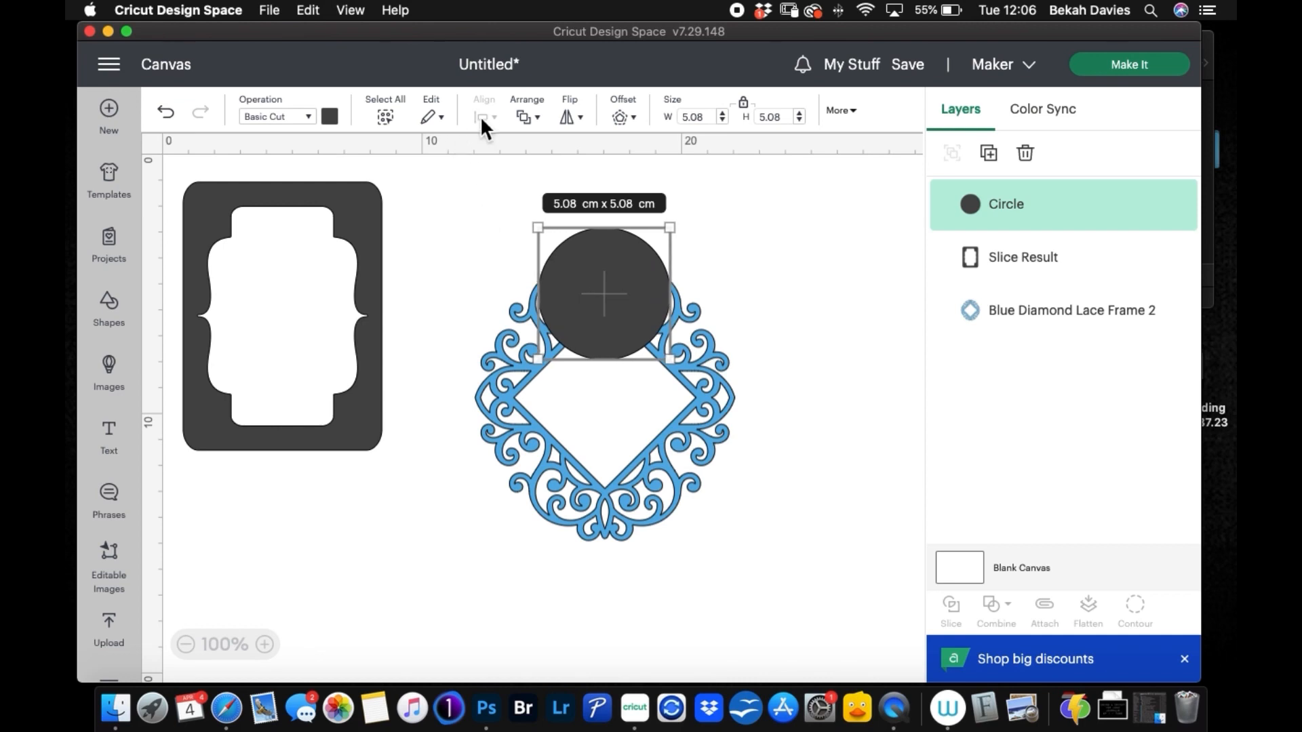
click(536, 120)
click(591, 257)
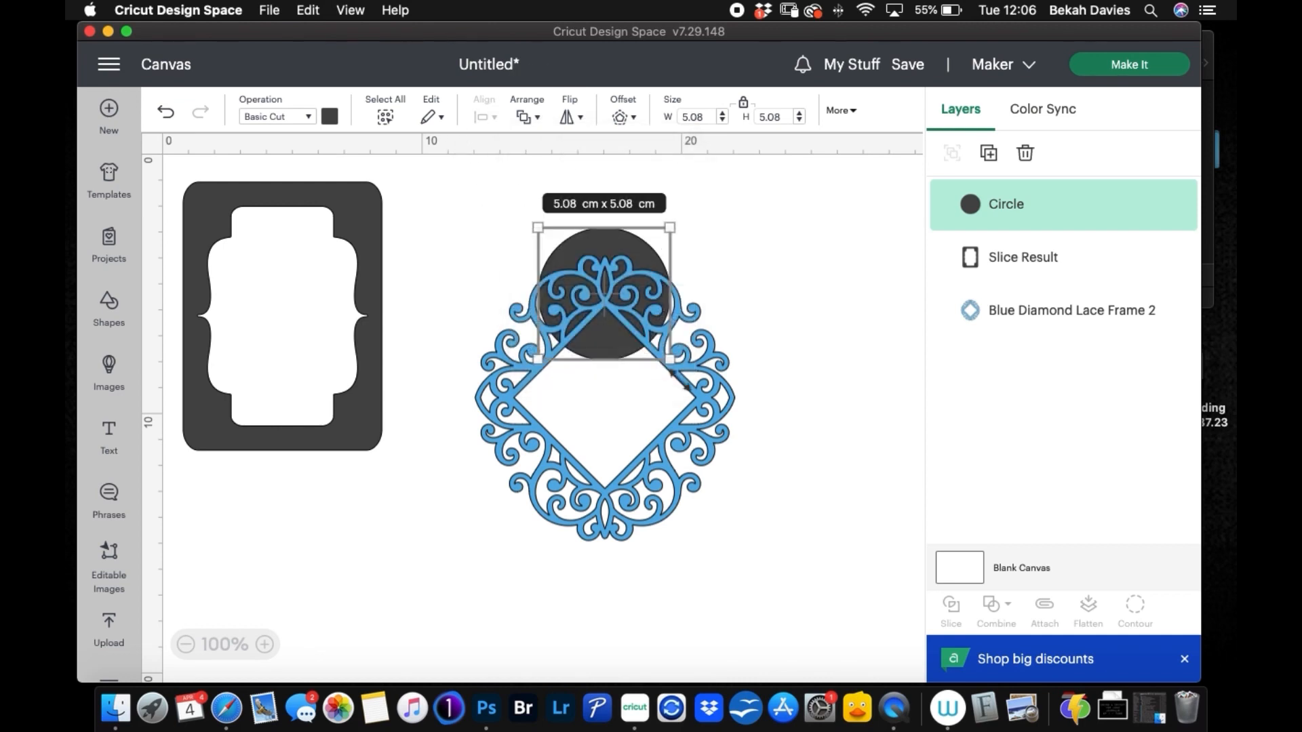
Step: Enlarge the circle to about 12.66 cm across and position it so it surrounds the lace frame
drag(668, 358, 824, 587)
drag(780, 439, 666, 440)
click(670, 445)
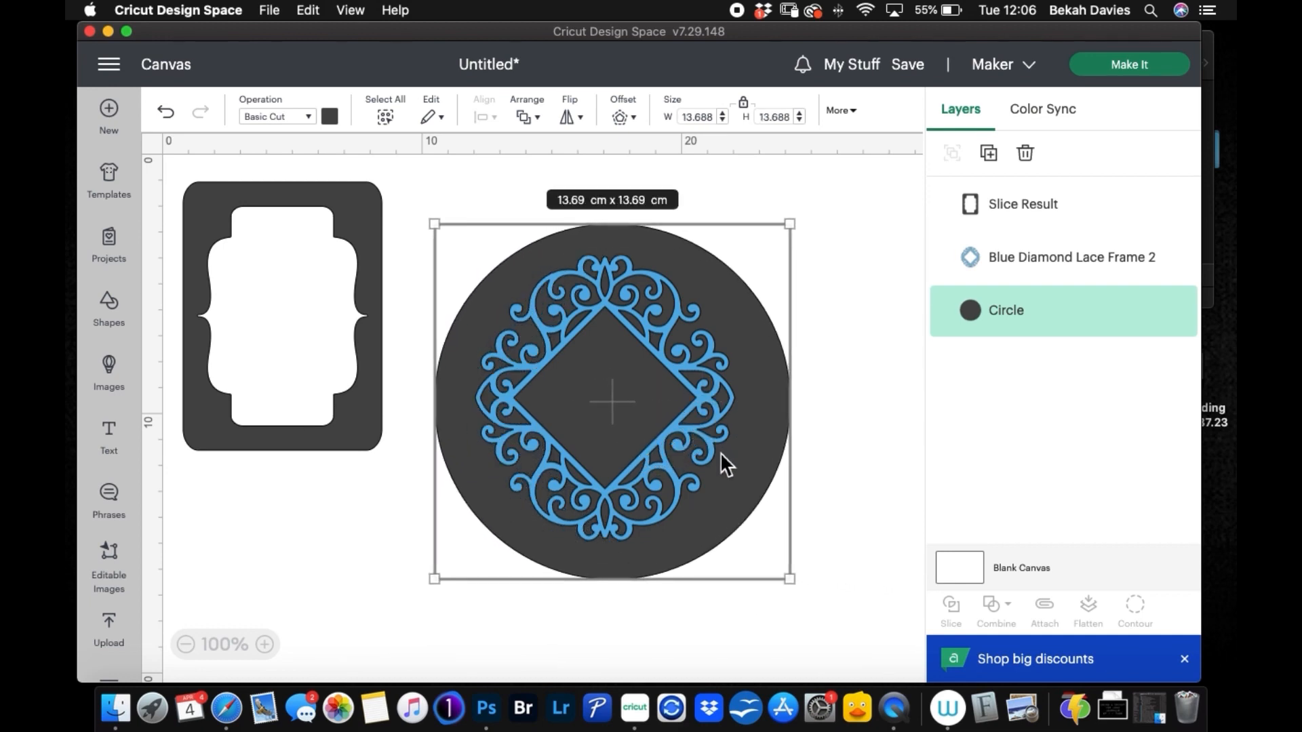
drag(787, 226, 771, 243)
drag(780, 579, 772, 571)
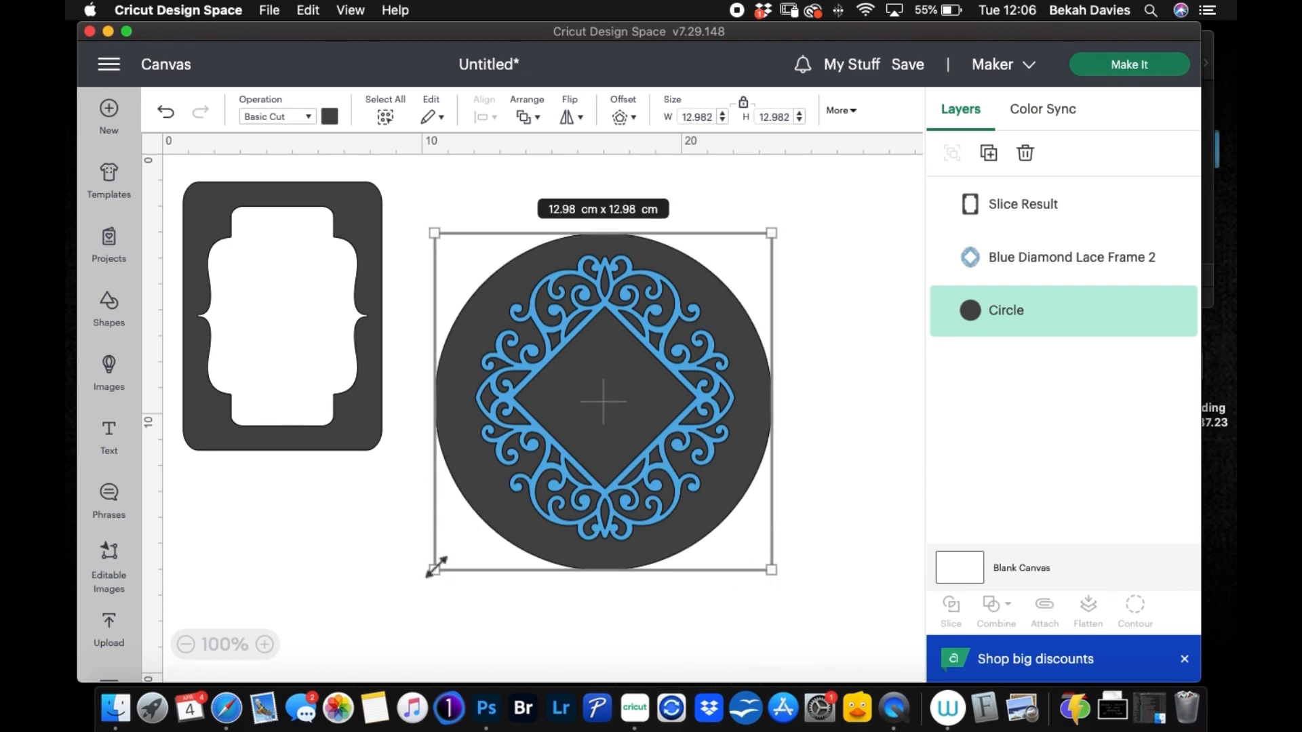
drag(434, 570, 442, 561)
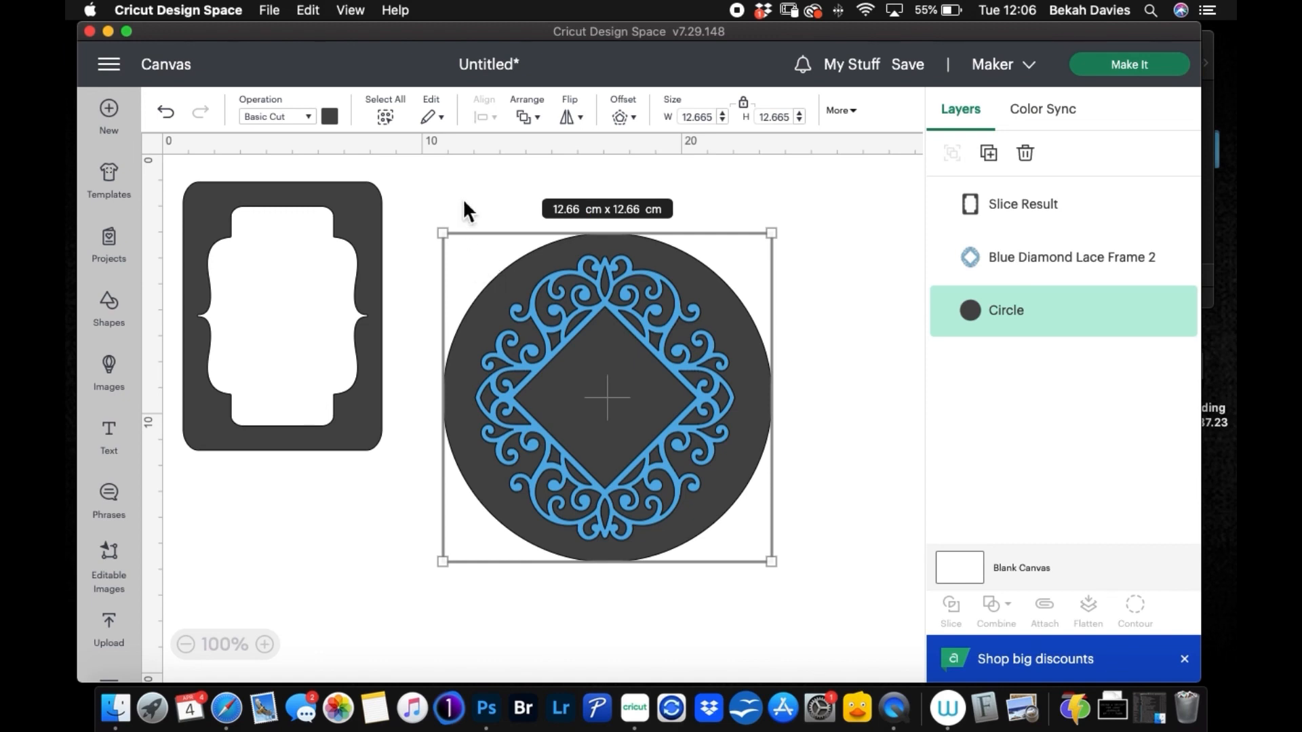
Step: Center the lace frame and the dark circle on each other
drag(442, 186, 812, 585)
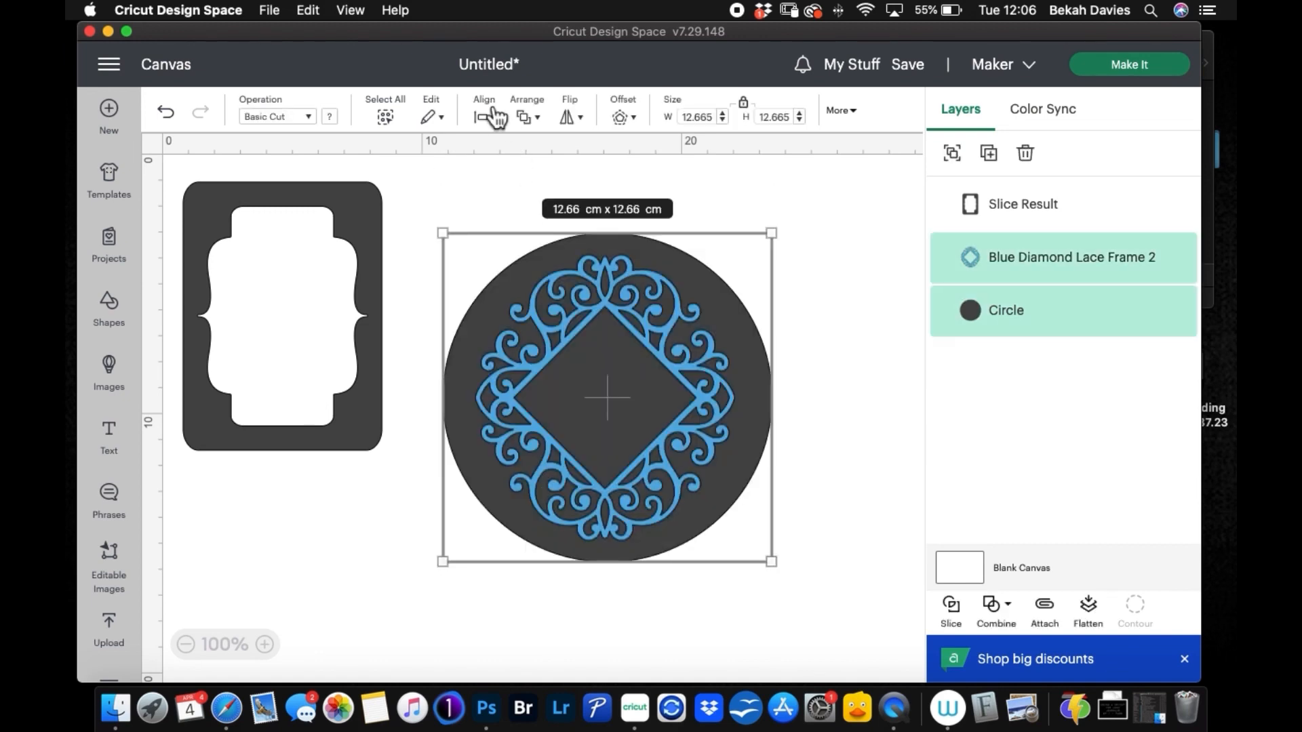
click(494, 119)
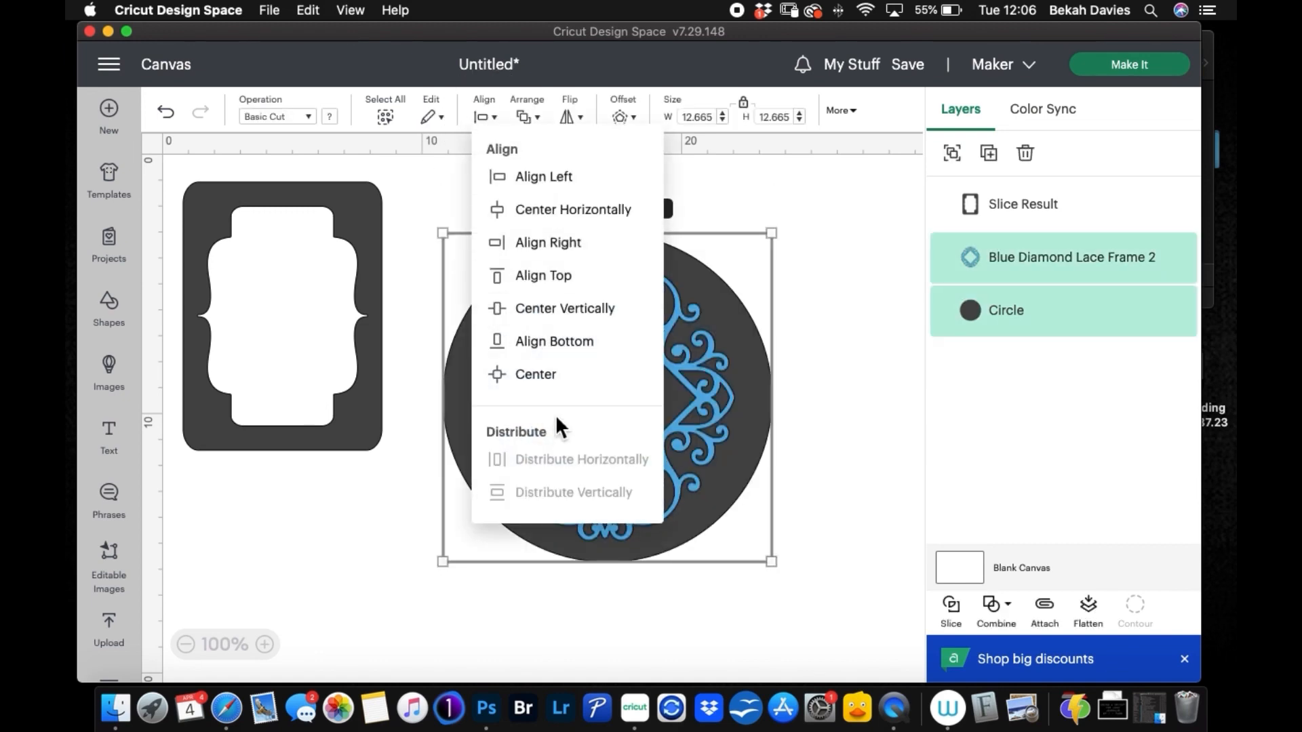
click(521, 377)
click(851, 429)
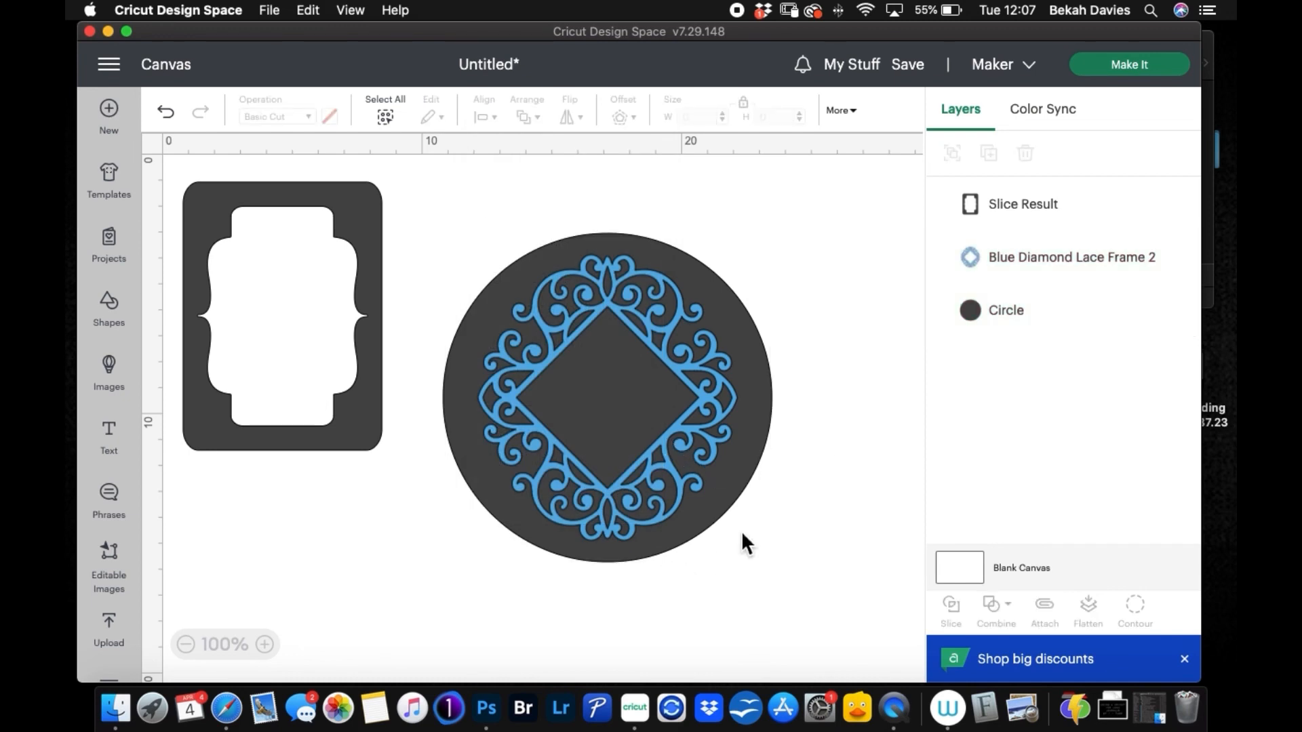
Step: Unlock the lace frame's proportions and set its height to 10 cm
click(696, 400)
click(744, 103)
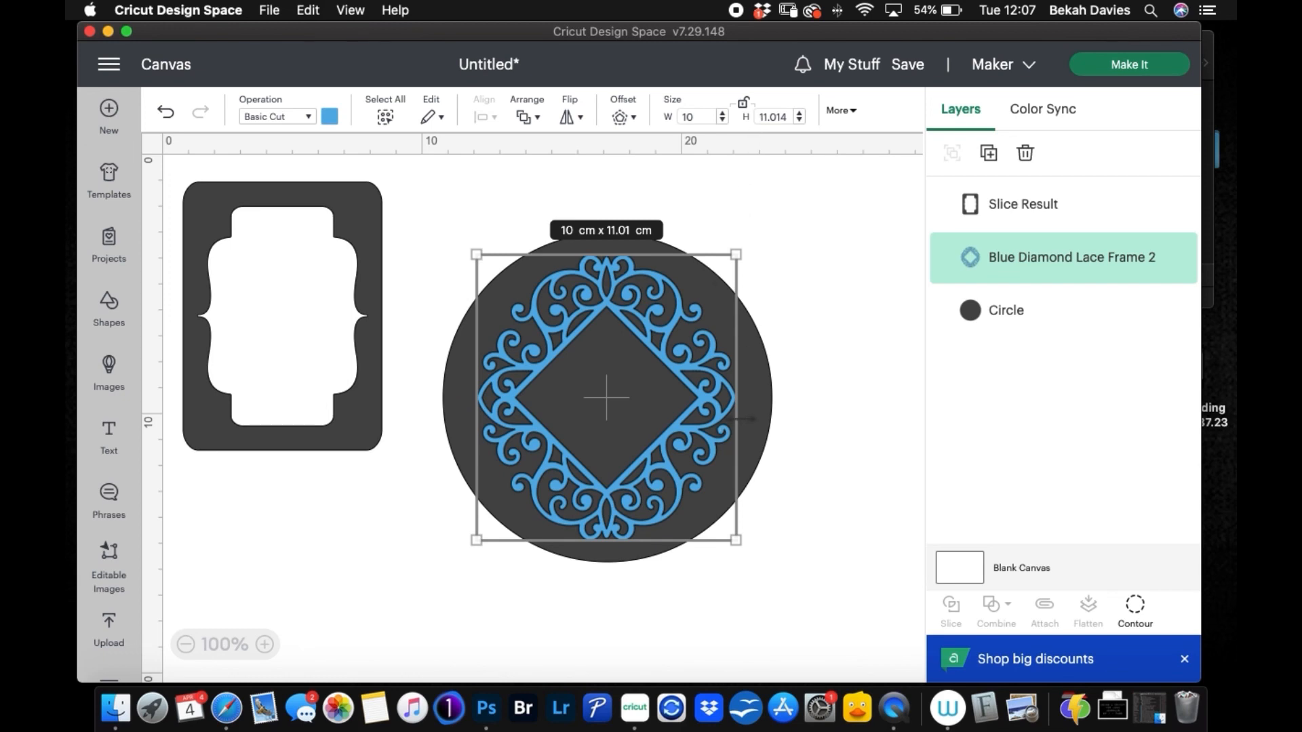
click(783, 117)
double_click(790, 117)
text(10)
key(Return)
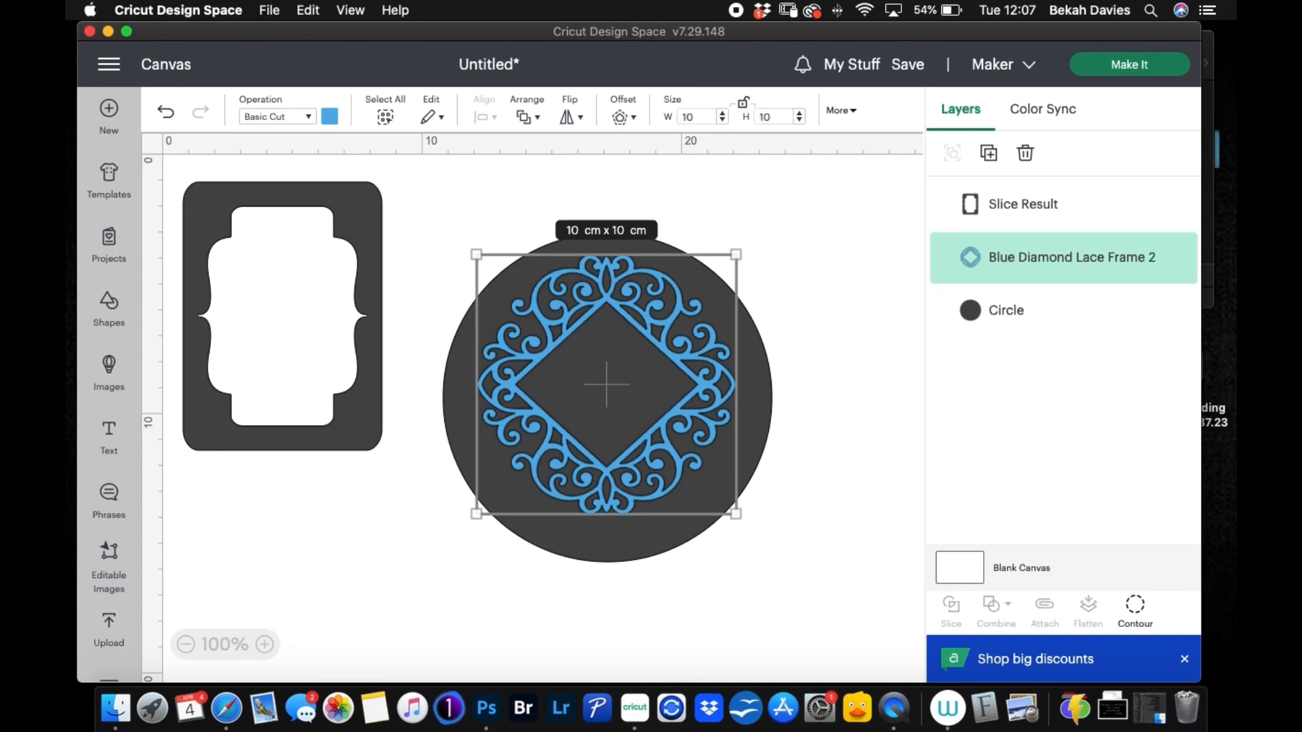
Step: Move the lace frame toward the circle's middle and enlarge it slightly
drag(612, 393, 614, 407)
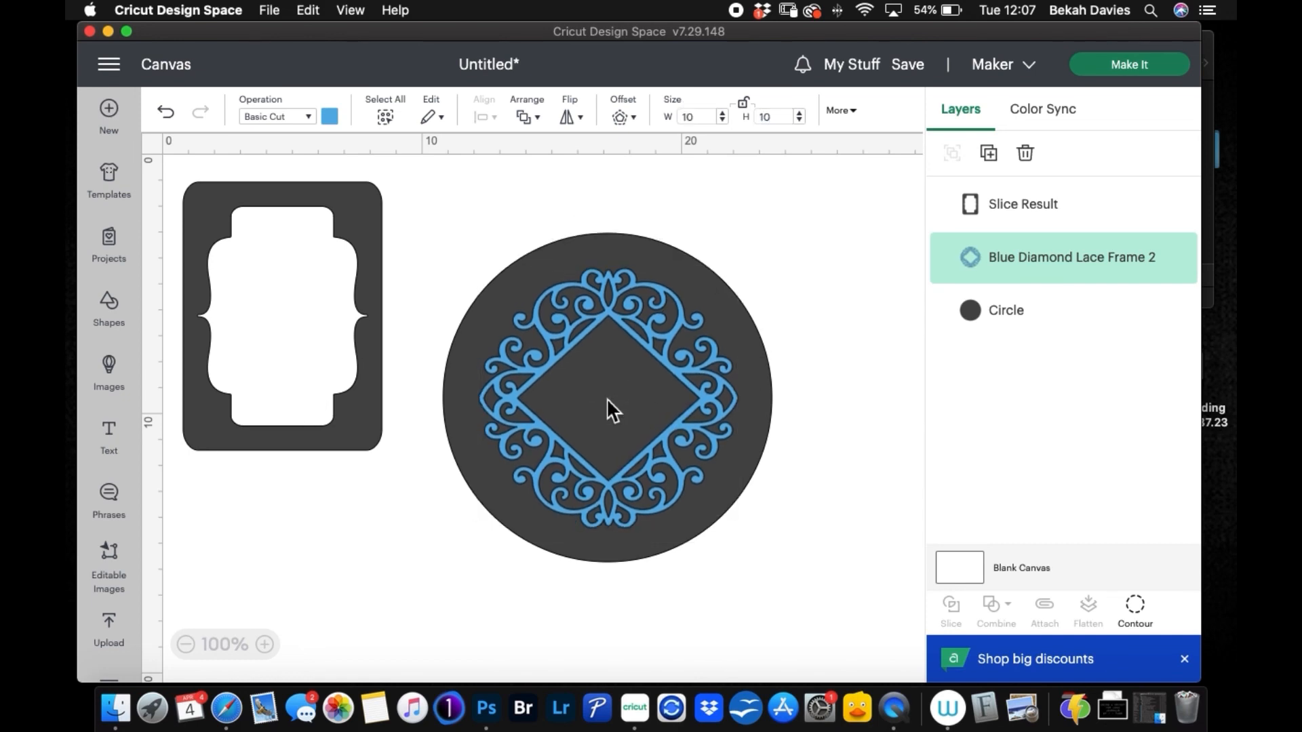
drag(740, 270, 742, 266)
drag(480, 529, 478, 535)
click(461, 224)
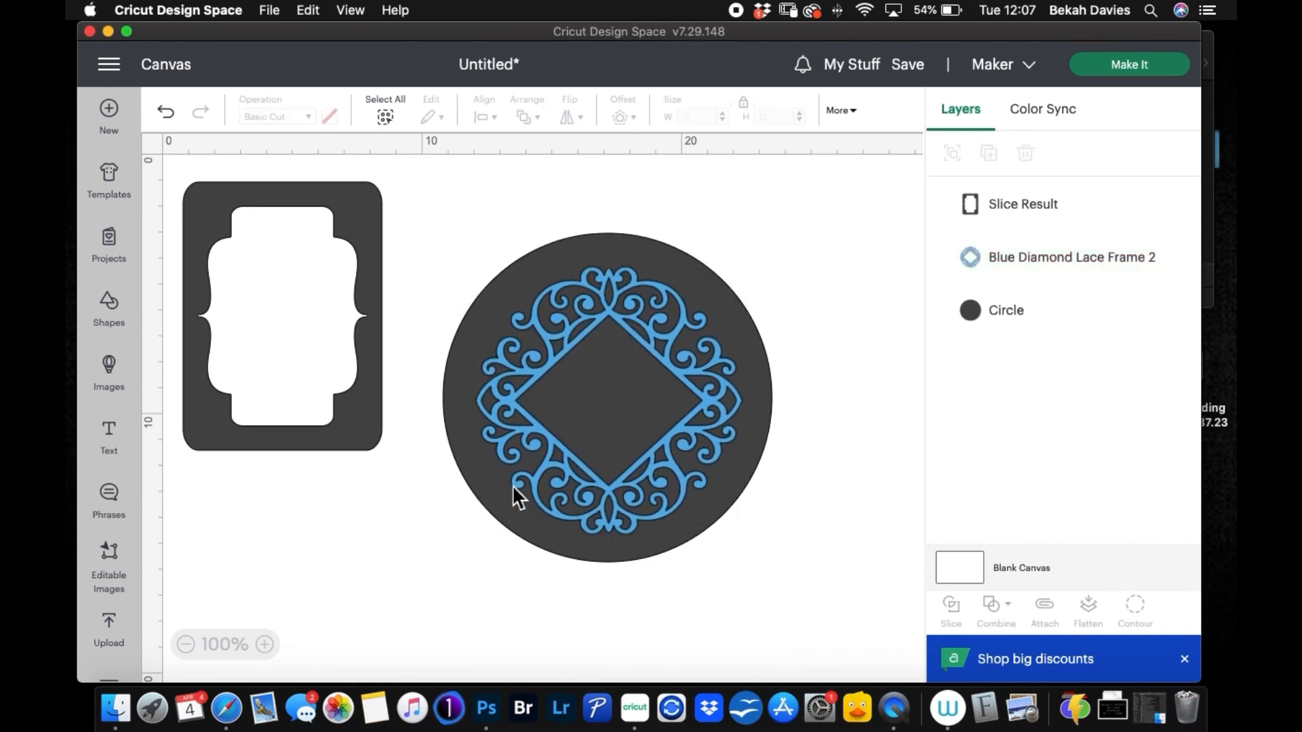
Step: Center the resized lace frame and the dark circle on each other
drag(428, 190, 805, 581)
click(504, 122)
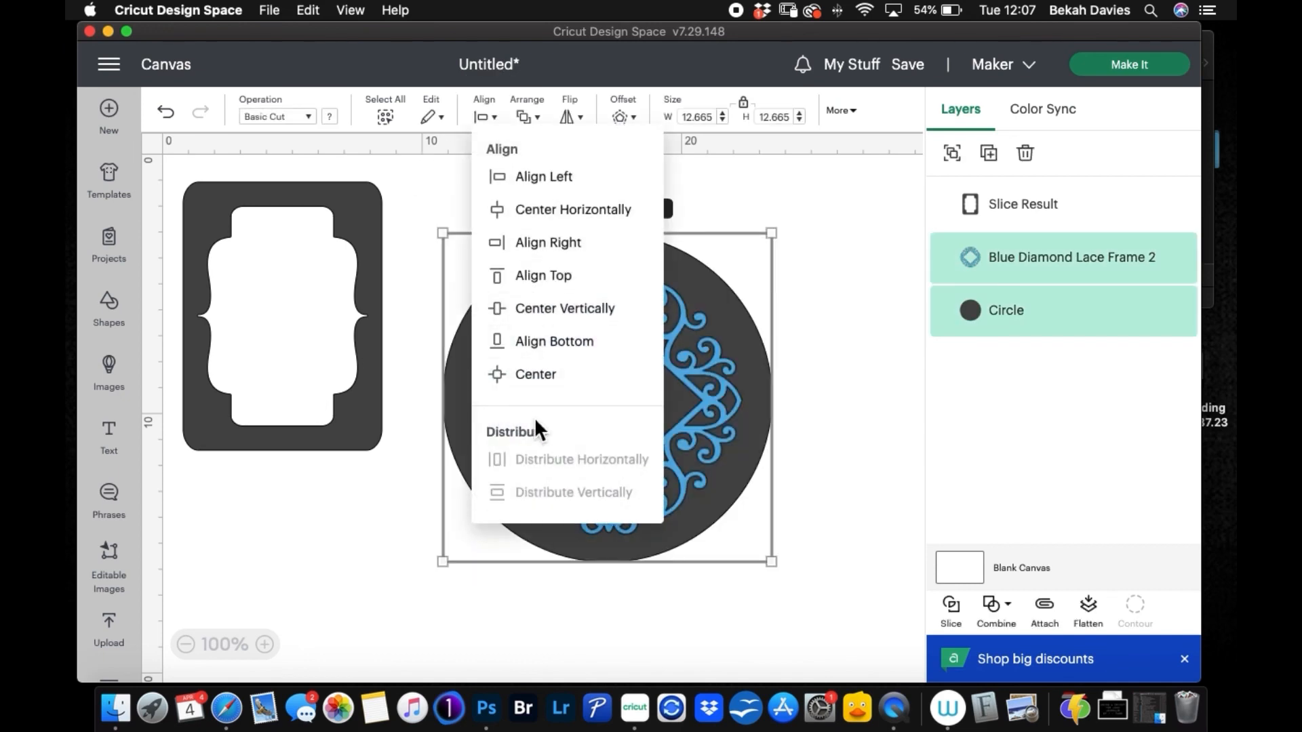
click(510, 375)
click(829, 398)
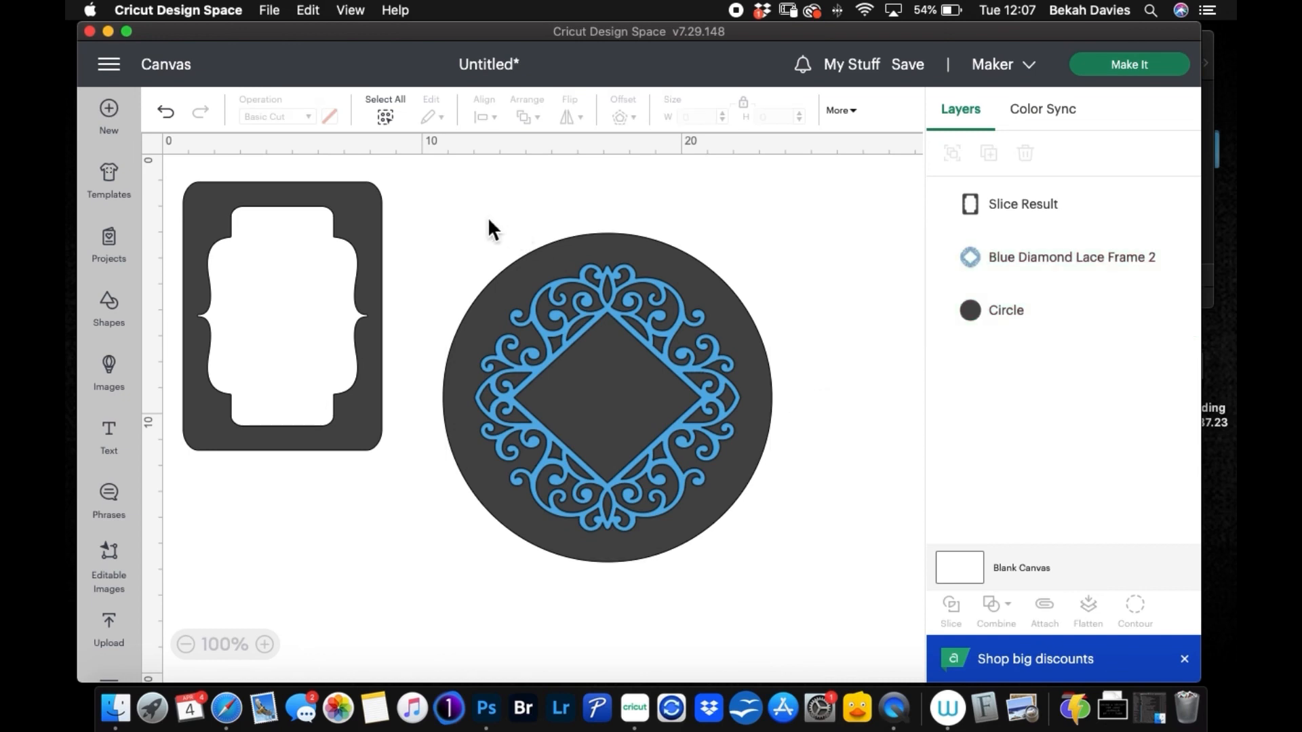
Step: Slice the lace frame out of the circle, and delete the blue lace piece and the dark lace-shaped cutout
drag(475, 196, 784, 585)
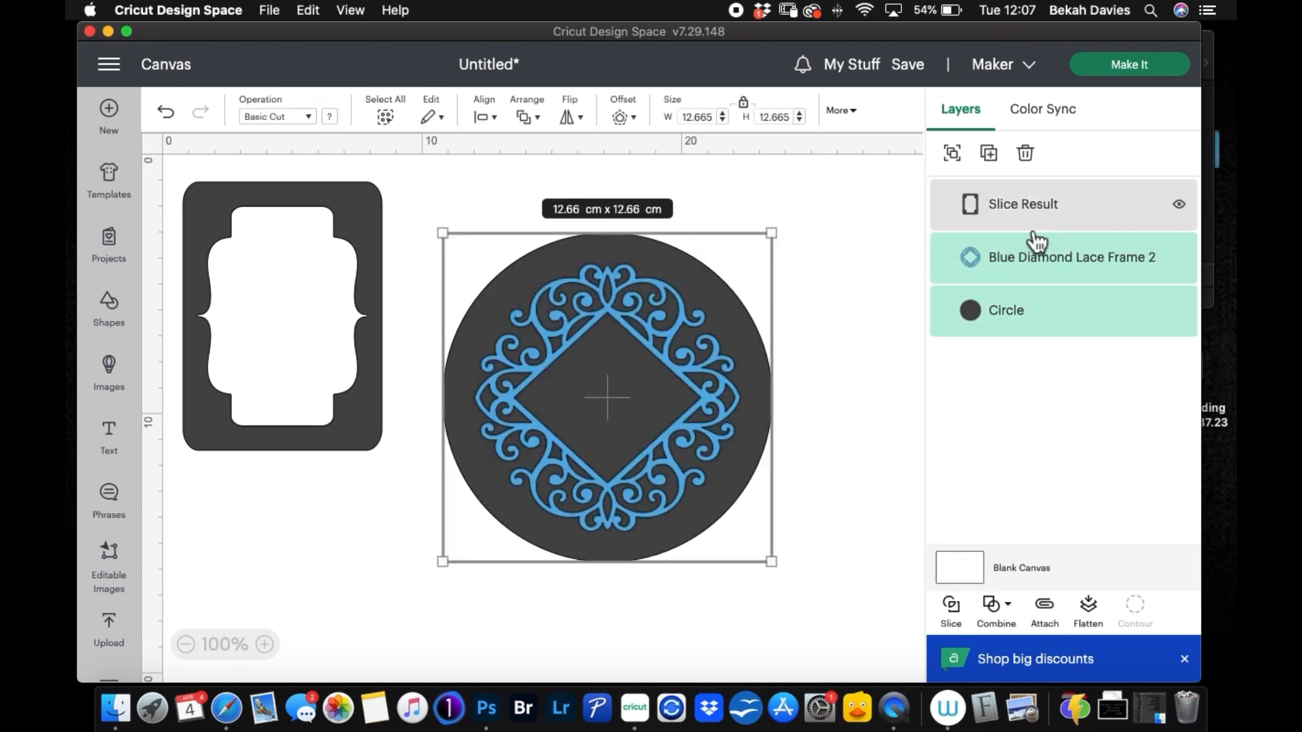
click(951, 610)
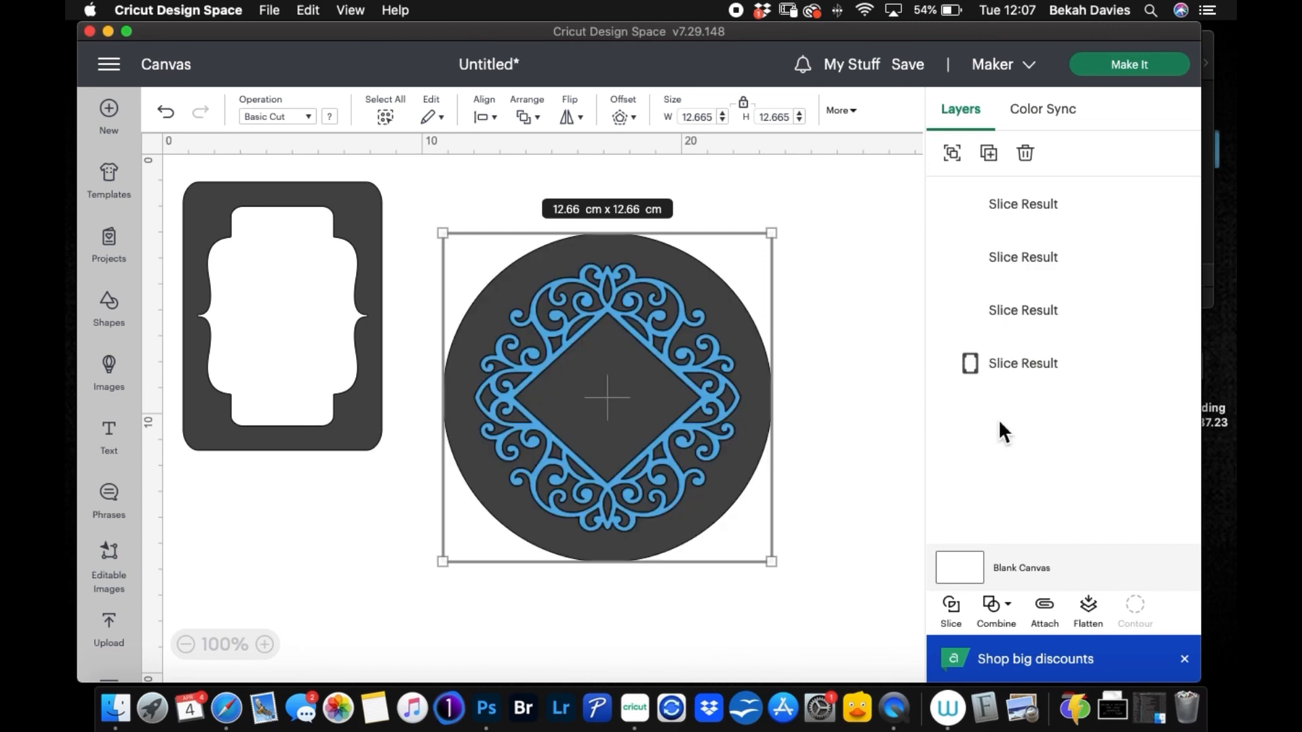
click(1052, 209)
click(1026, 155)
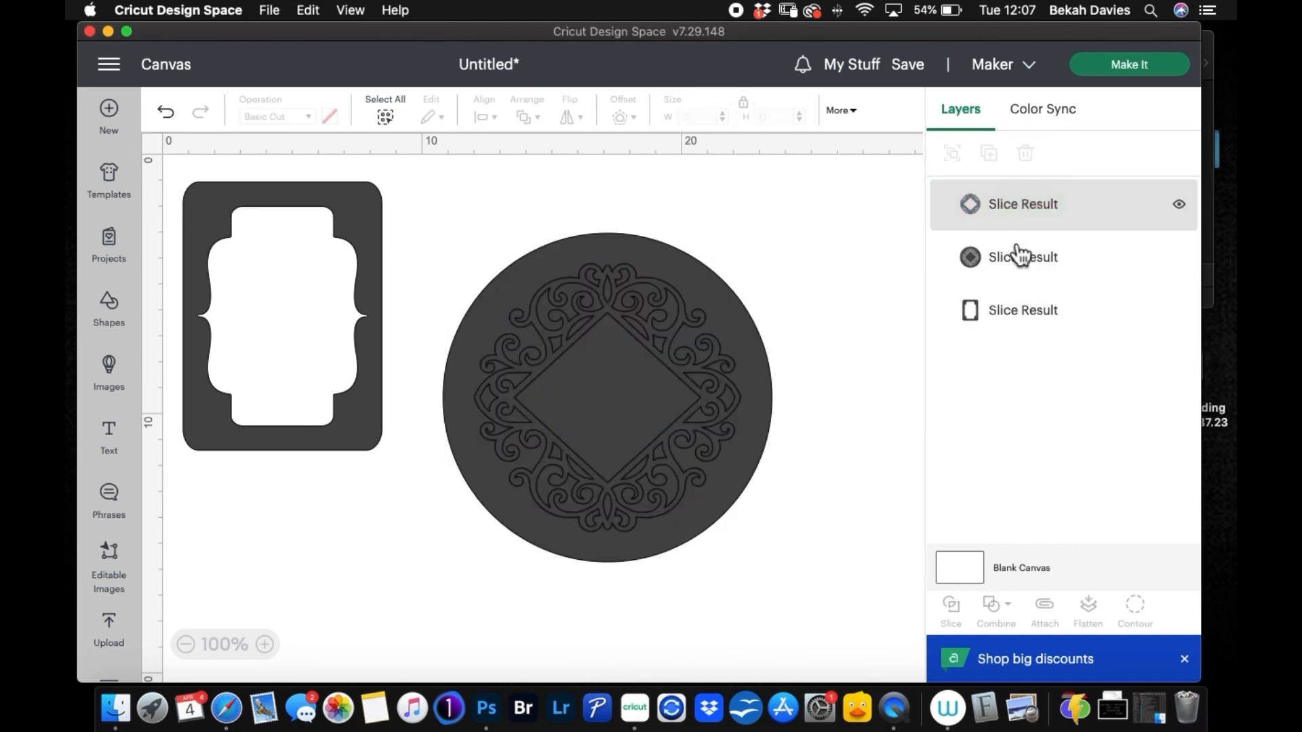
click(1039, 205)
click(1024, 155)
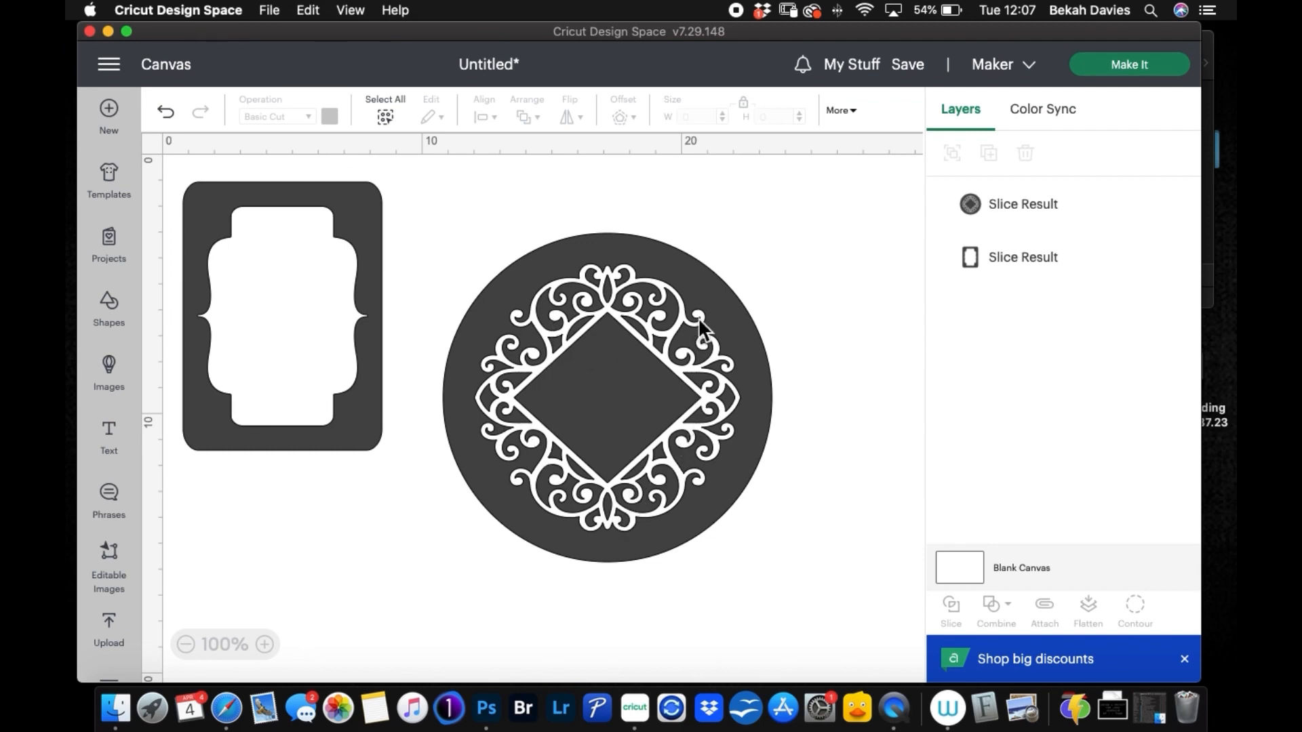
Step: Move the sliced circle slightly upward on the canvas and proceed to the mat preparation
drag(698, 278, 688, 239)
click(780, 312)
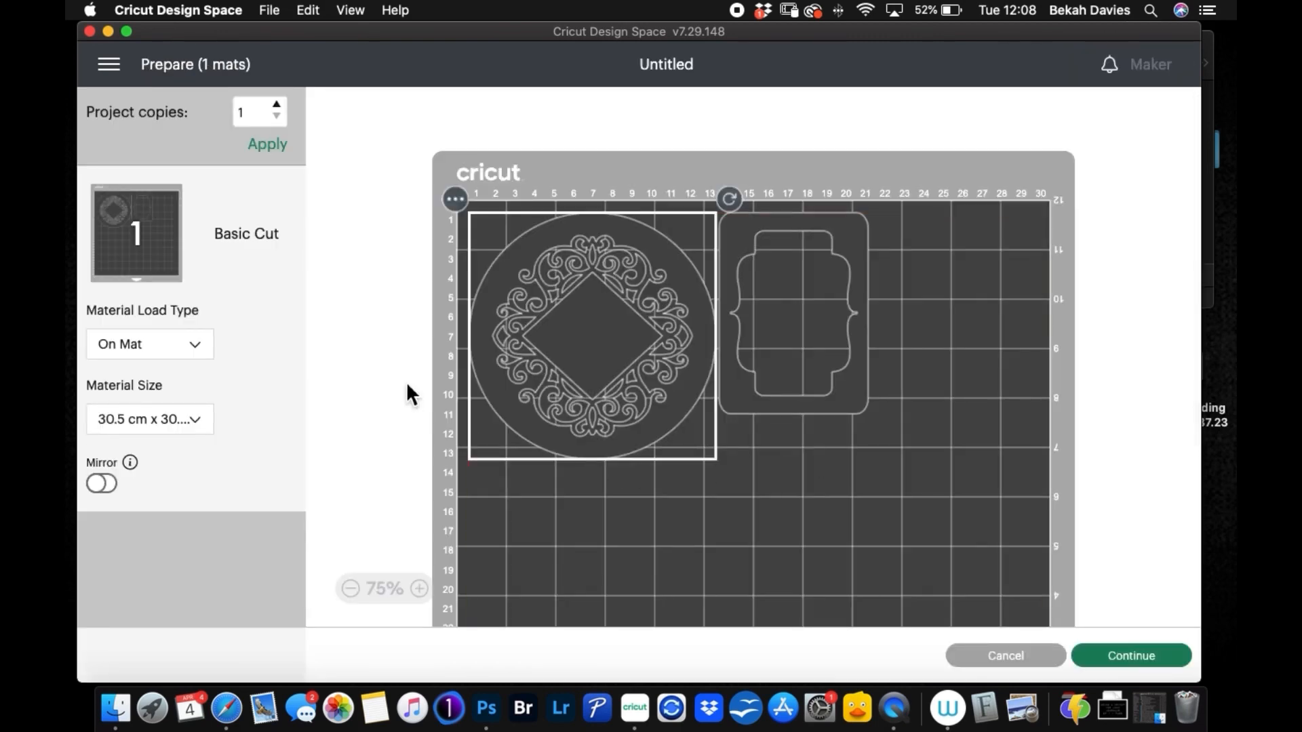
Step: Set the mat's material size to 21 cm x 29.7 cm (A4)
click(202, 420)
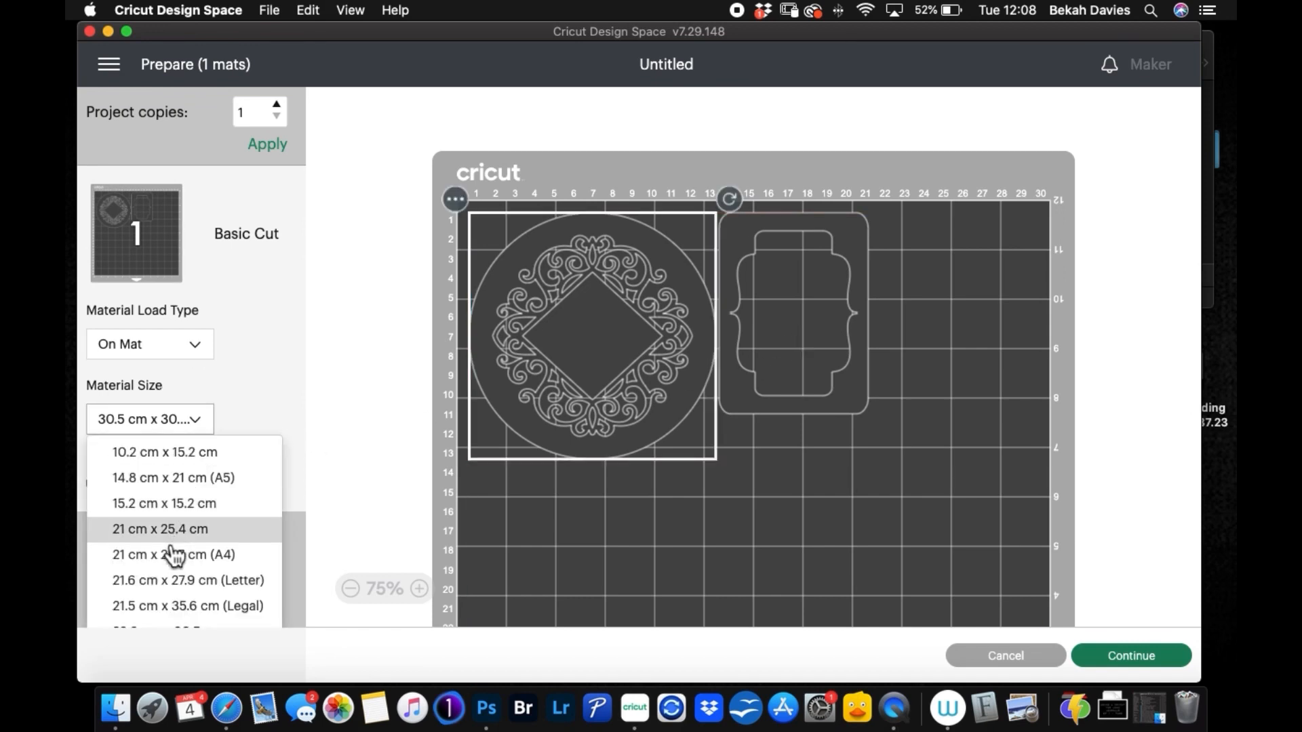
click(172, 552)
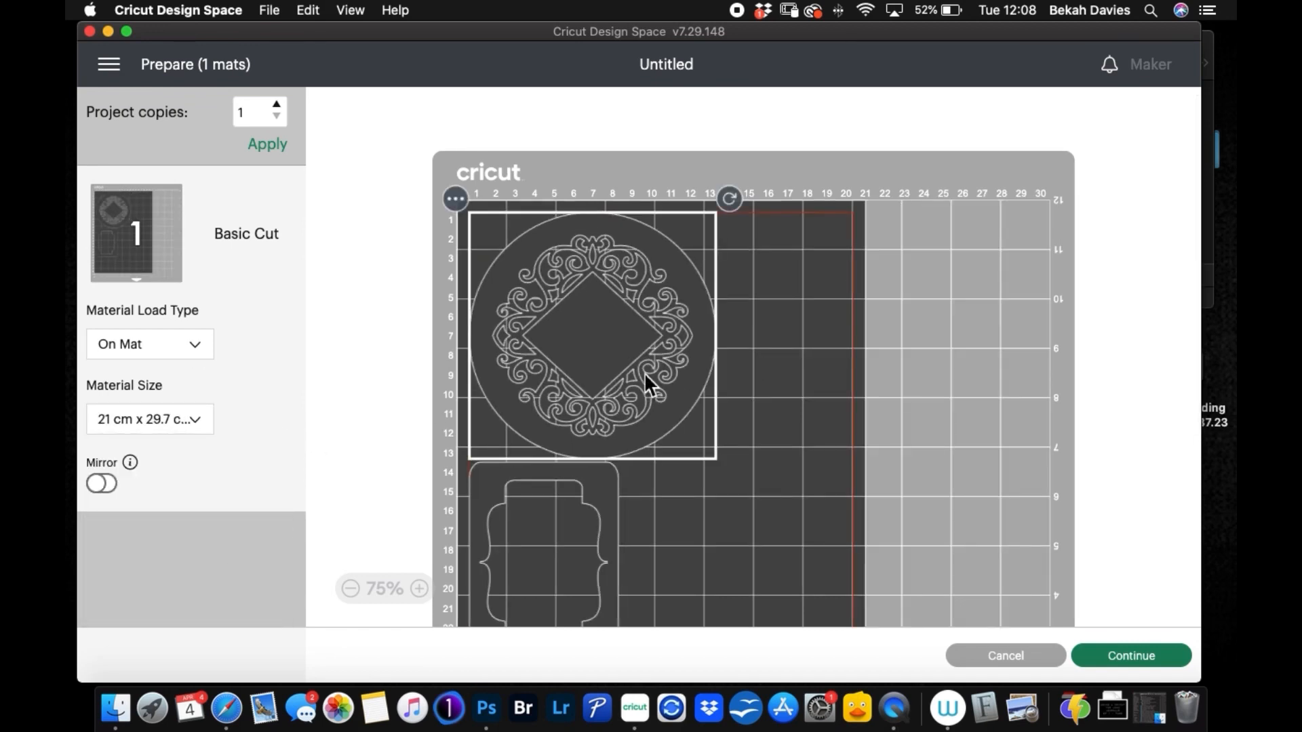
scroll(784, 344, down, 3)
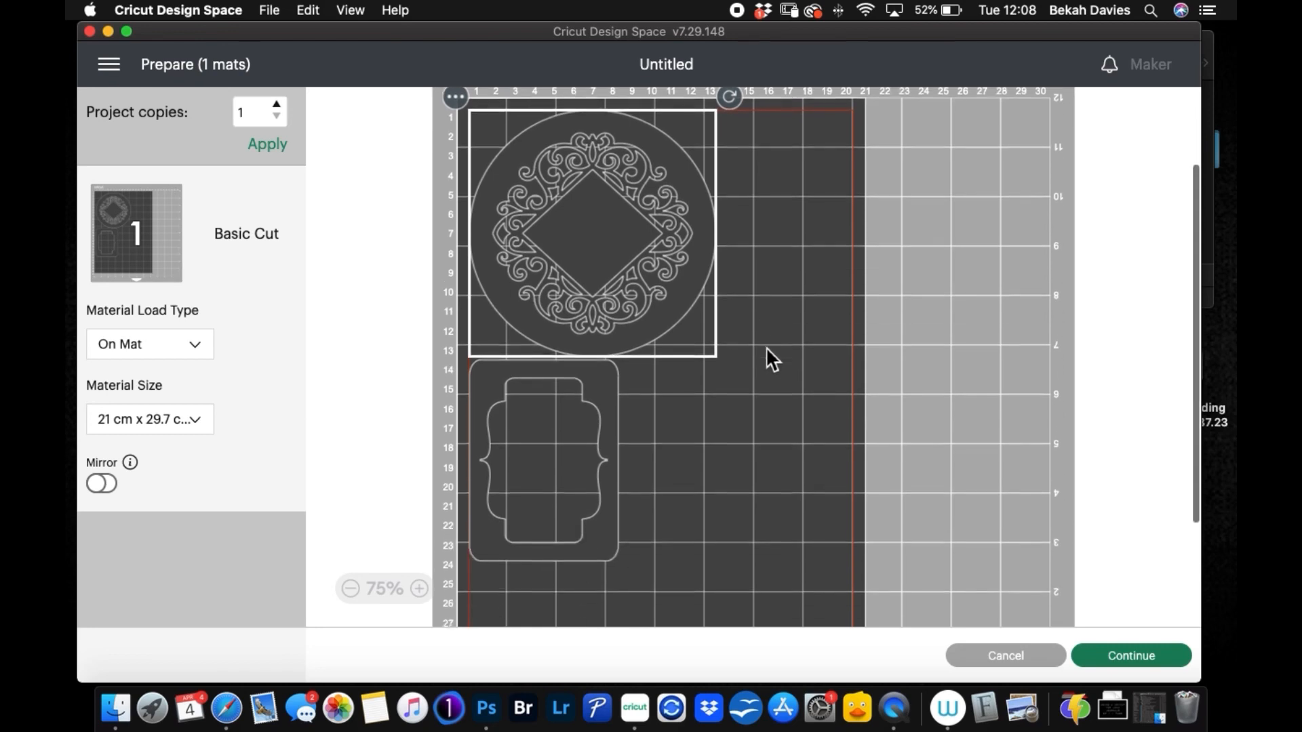
Step: Switch the material size to 30.5 cm x 30.5 cm and back to 21 cm x 29.7 cm (A4)
click(183, 424)
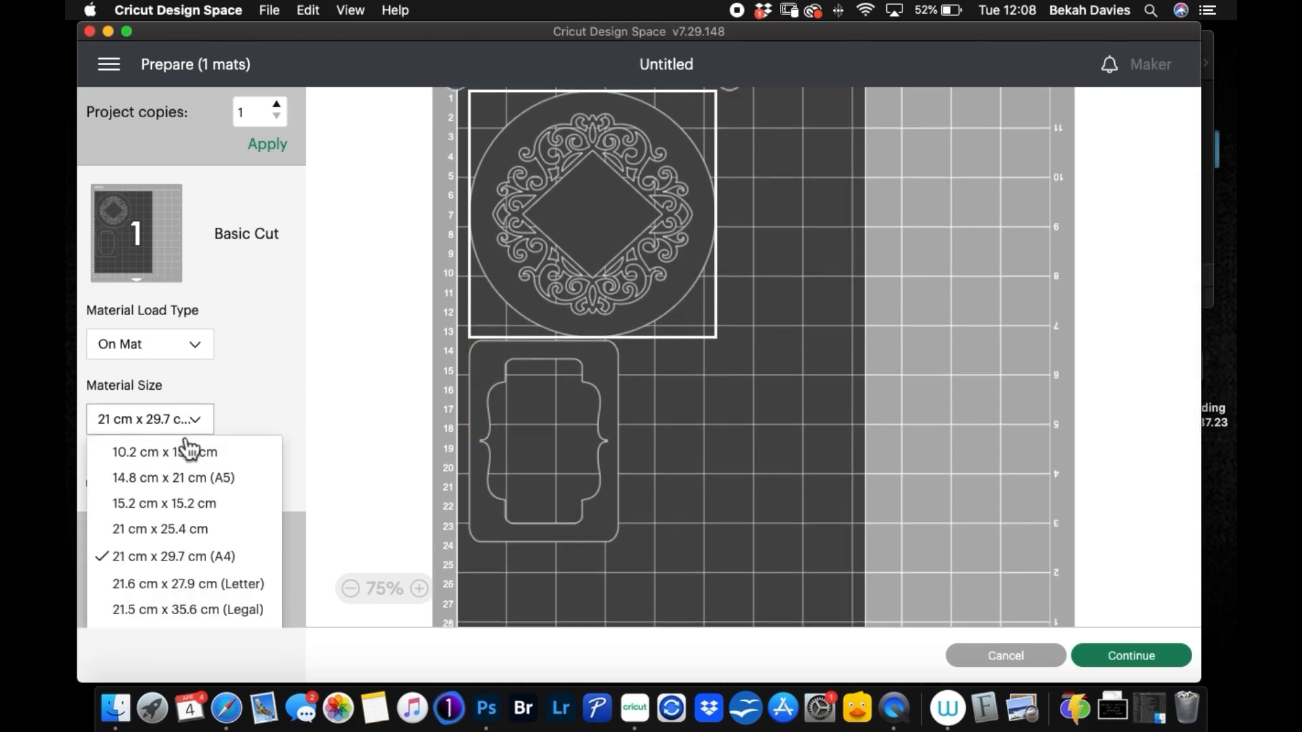
scroll(200, 542, down, 4)
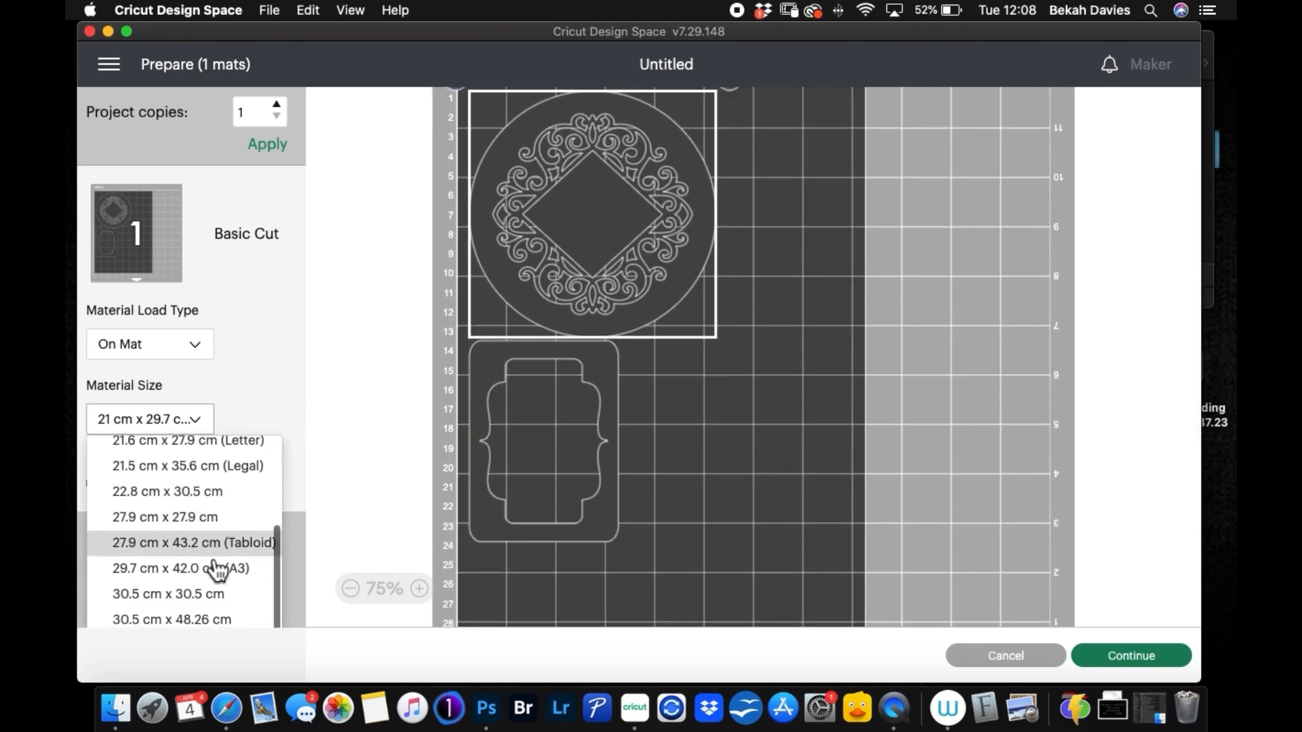
click(214, 596)
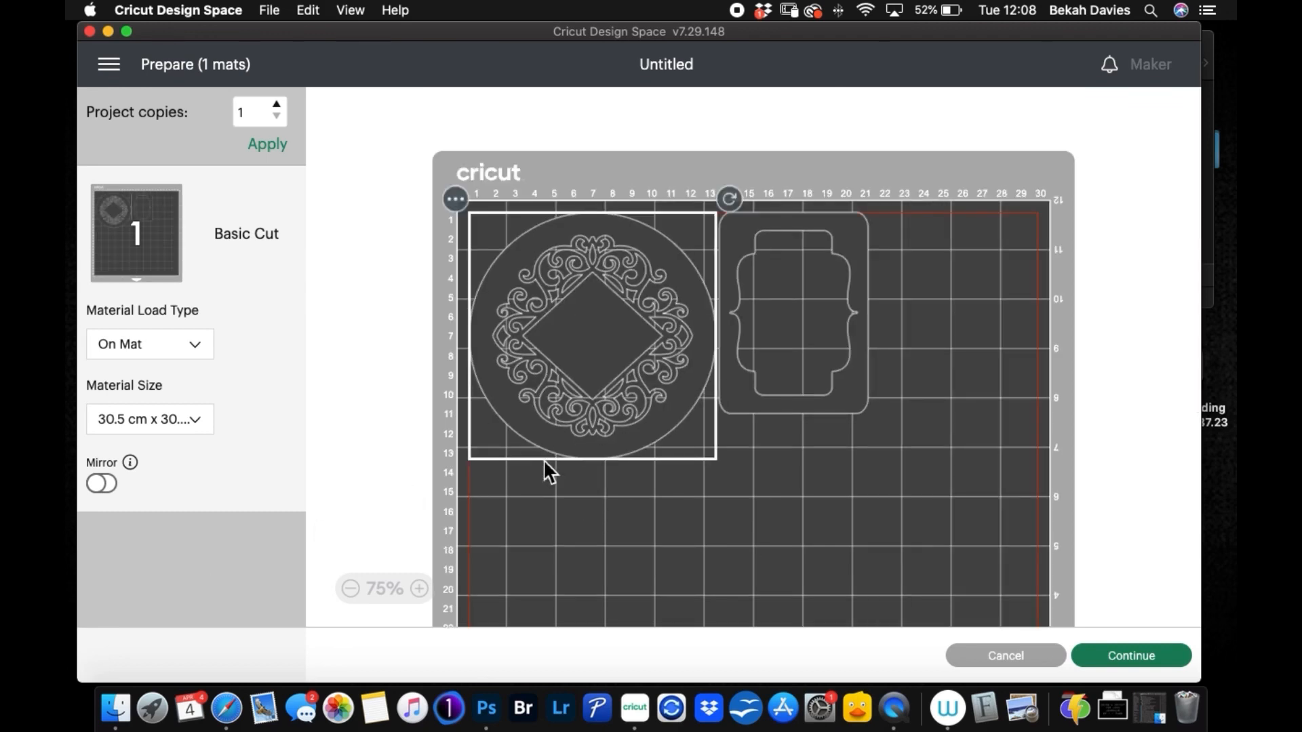
click(196, 424)
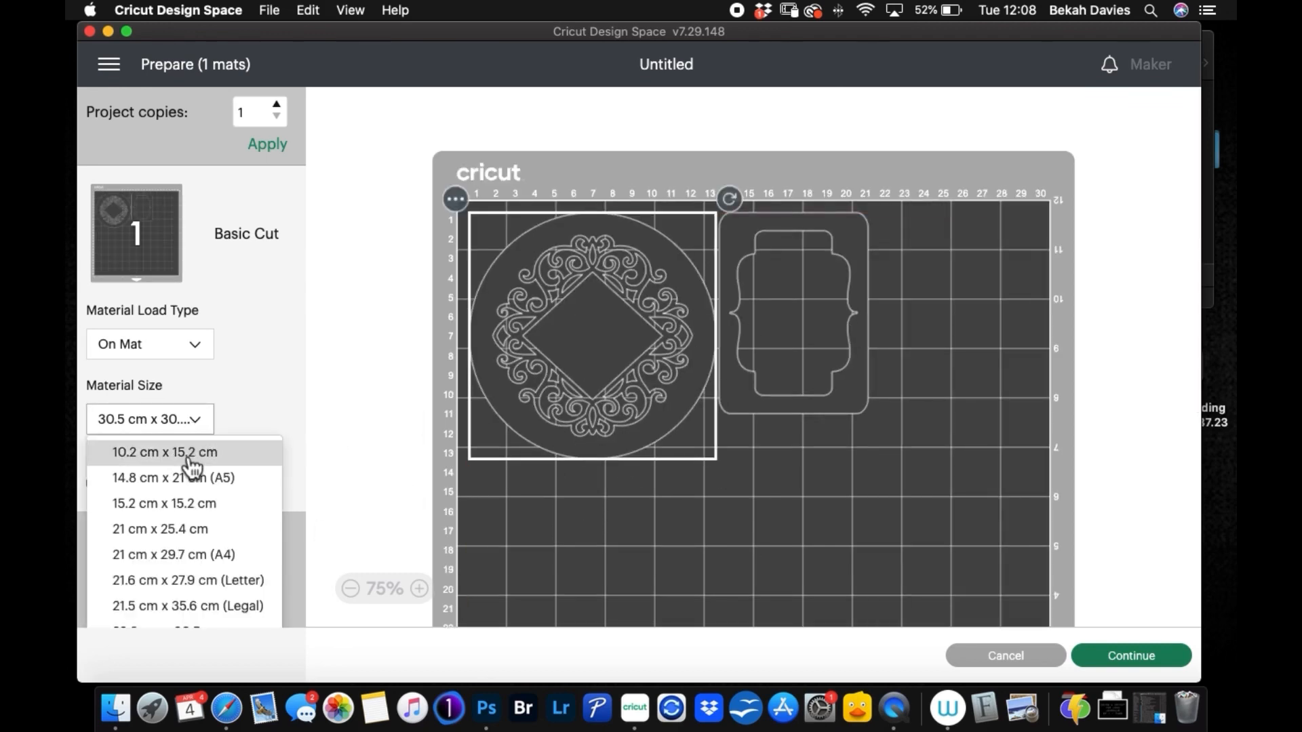
click(203, 553)
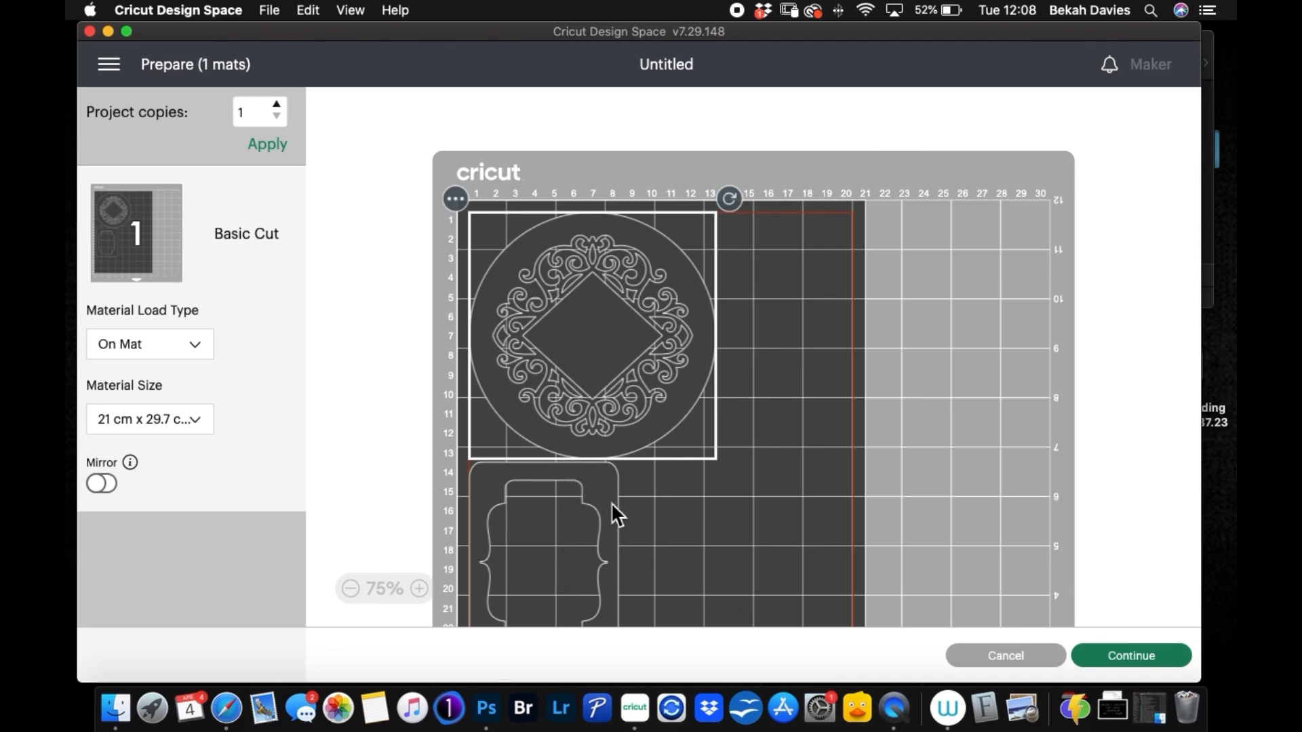
Step: Move the label frame across the mat so it sits diagonally below the circle, inside the A4 cutting limits
scroll(607, 492, down, 5)
click(599, 472)
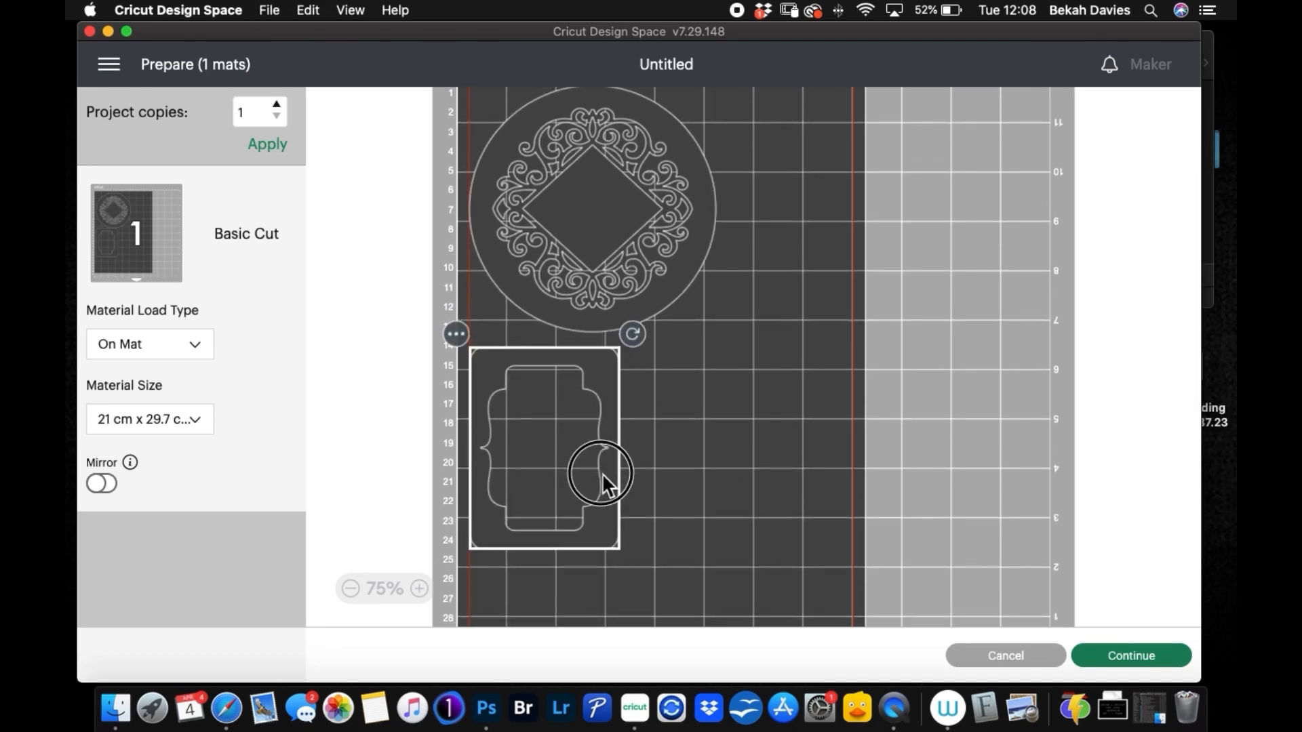
drag(602, 474, 609, 475)
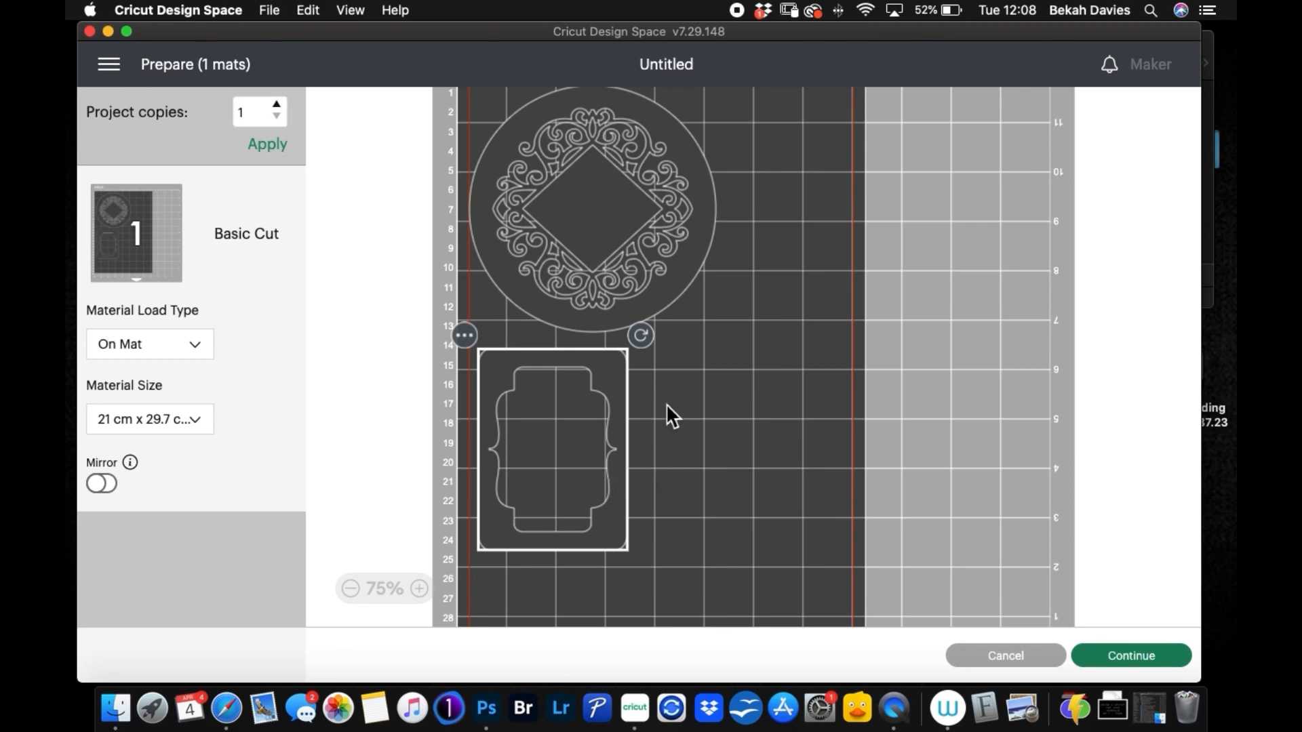
scroll(779, 456, down, 5)
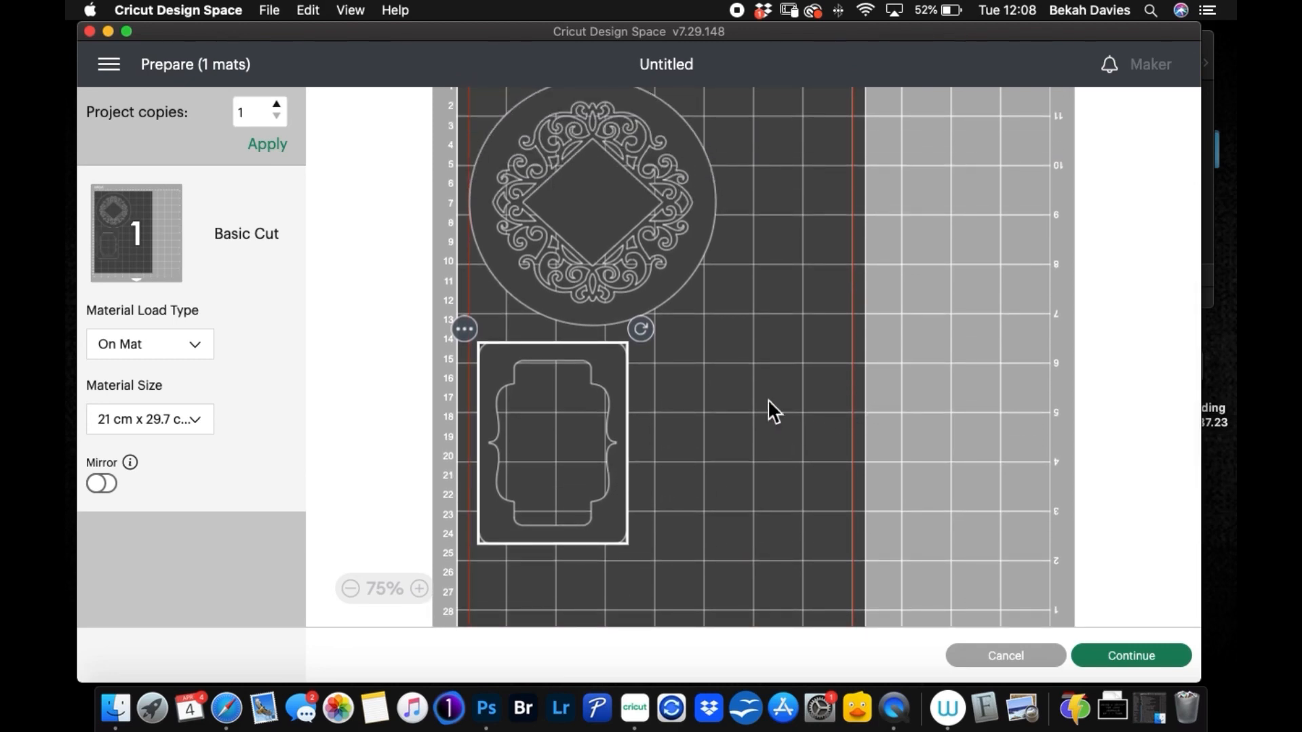
drag(594, 423, 789, 371)
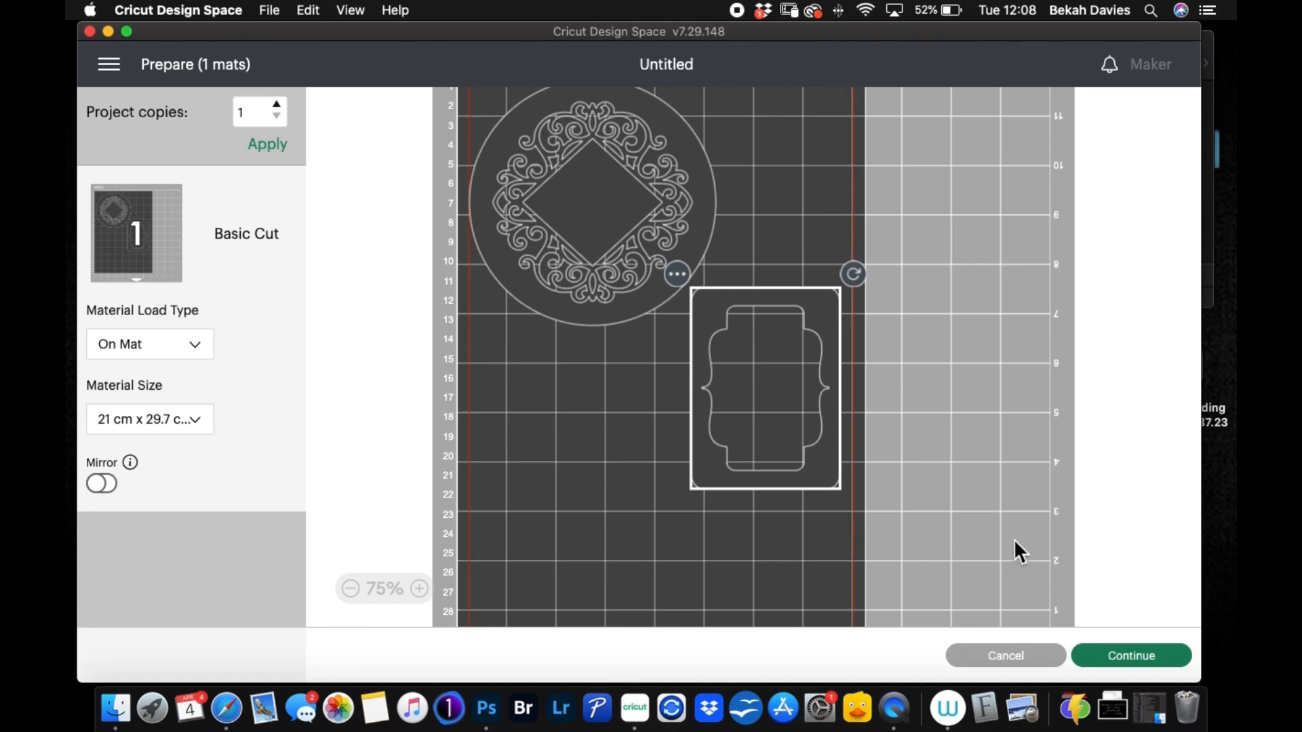
Step: Continue to the make stage, refresh the connection to the Maker, and set the base material to Medium Cardstock – 80 lb (216 gsm)
click(1105, 657)
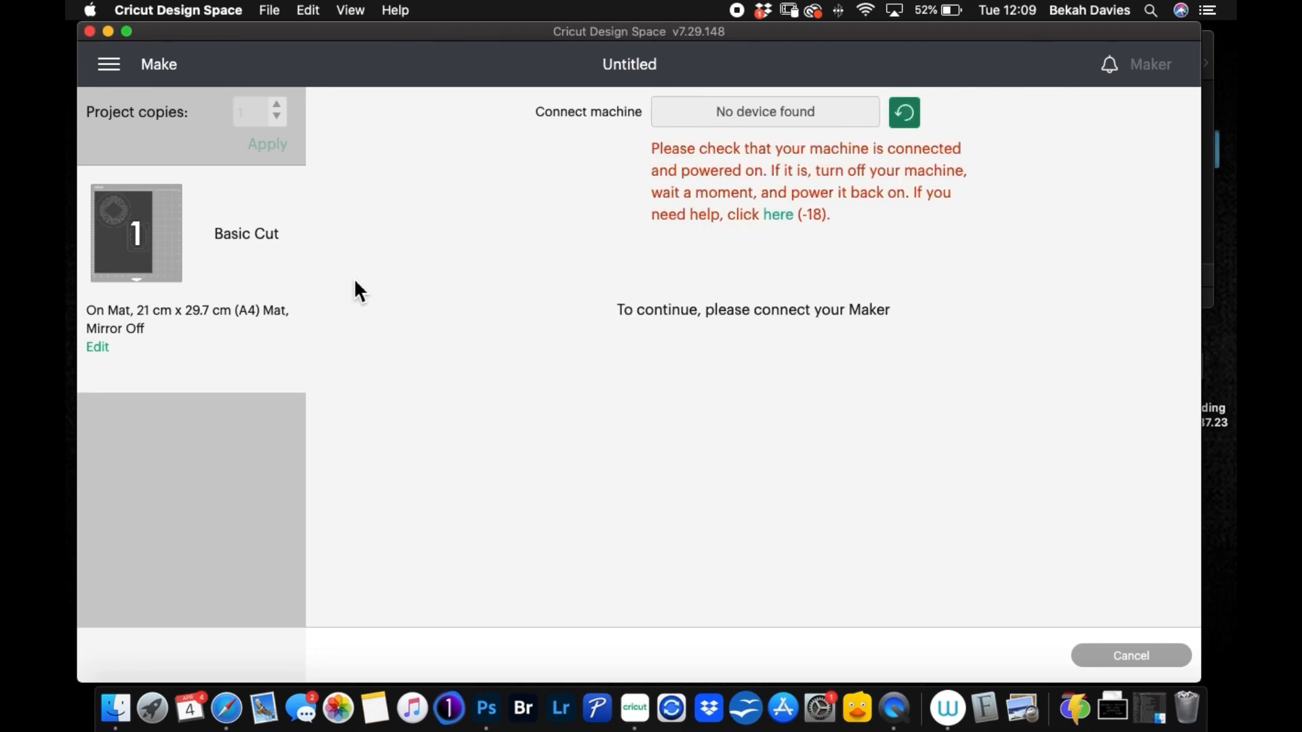
click(906, 114)
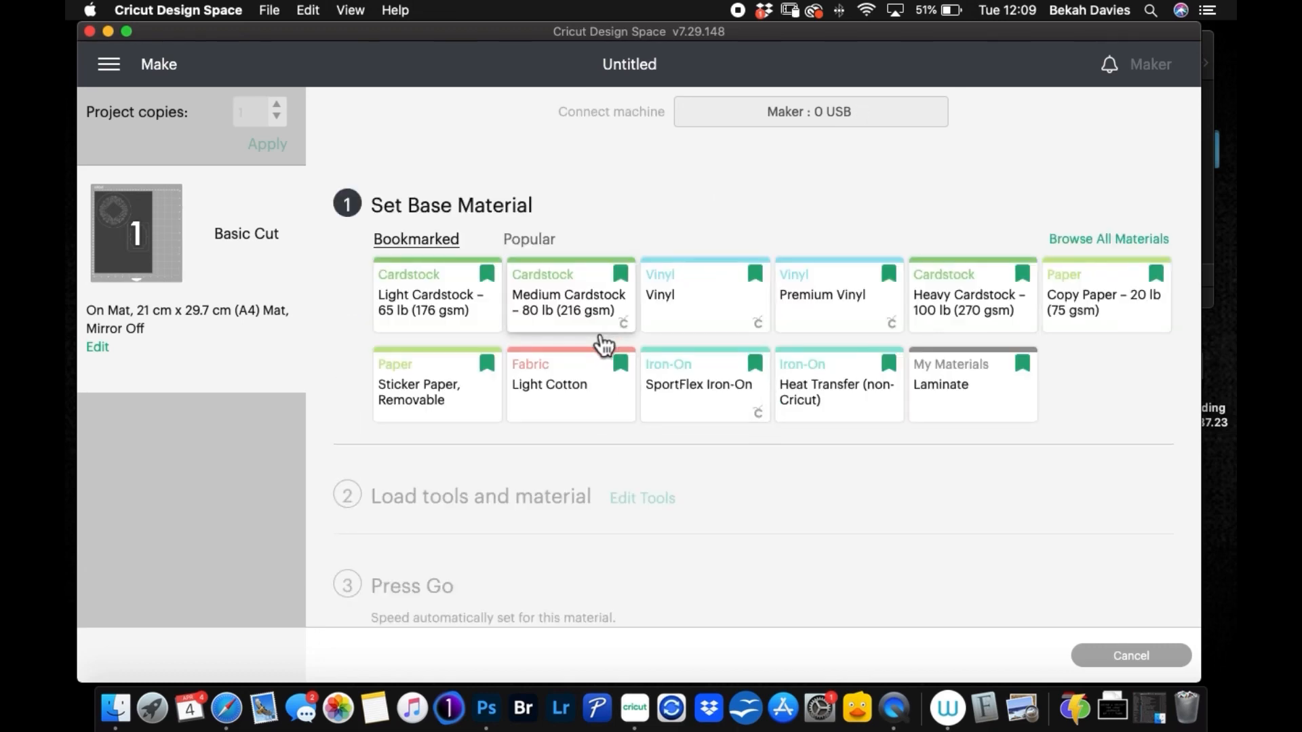
click(594, 313)
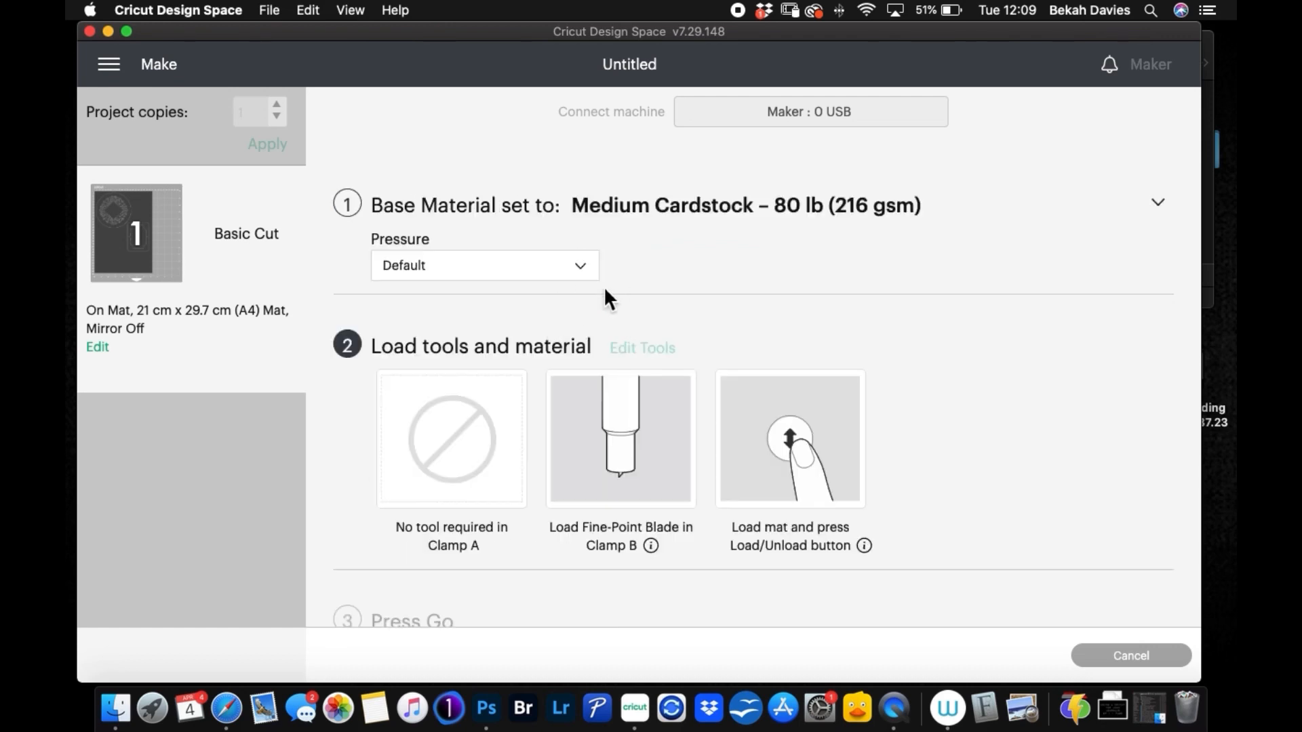
scroll(982, 491, down, 4)
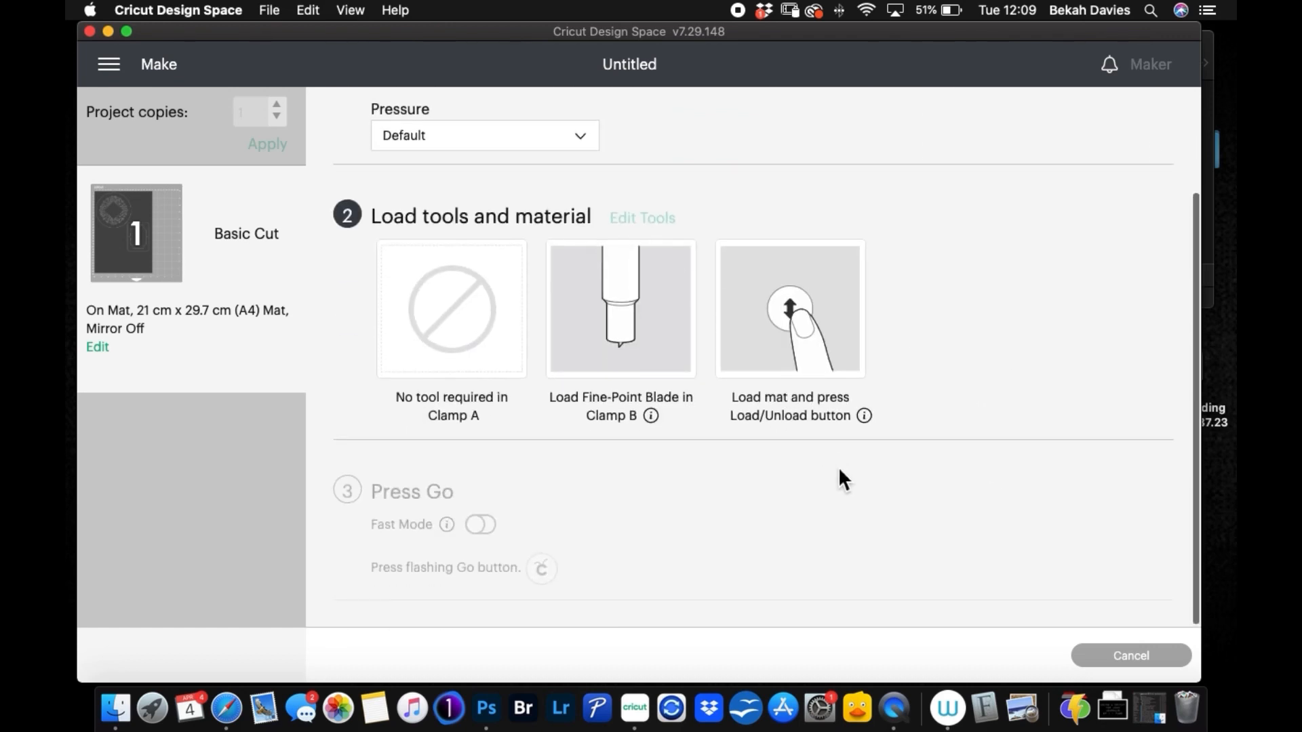